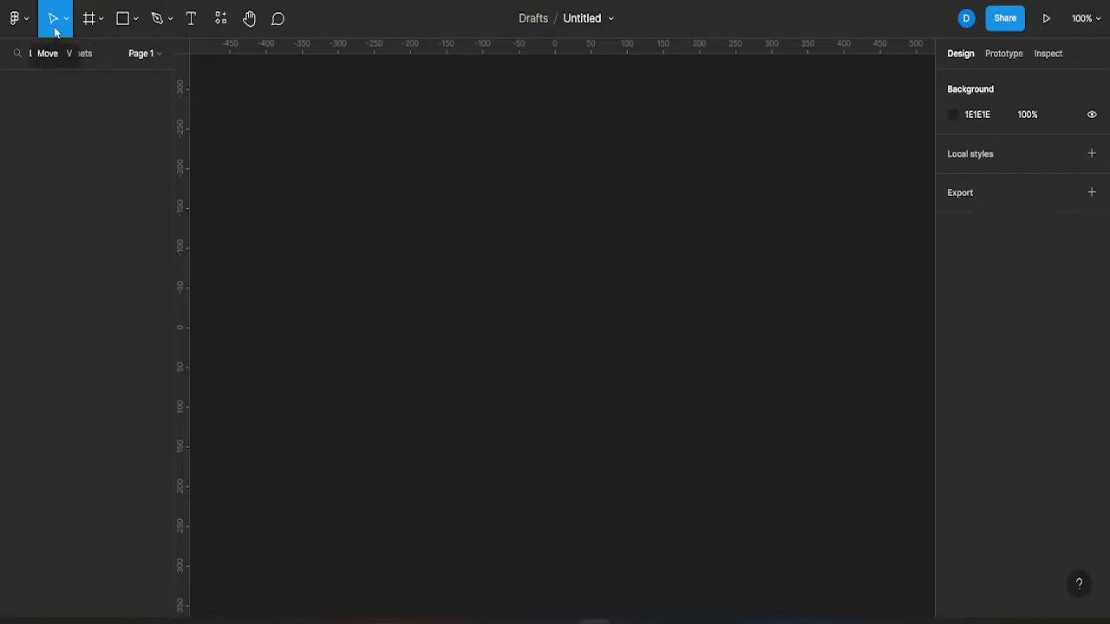
# Create a 1440×1024 Desktop frame
pyautogui.press('f')
pyautogui.click(971, 263)
pyautogui.scroll(-2, 612, 352)
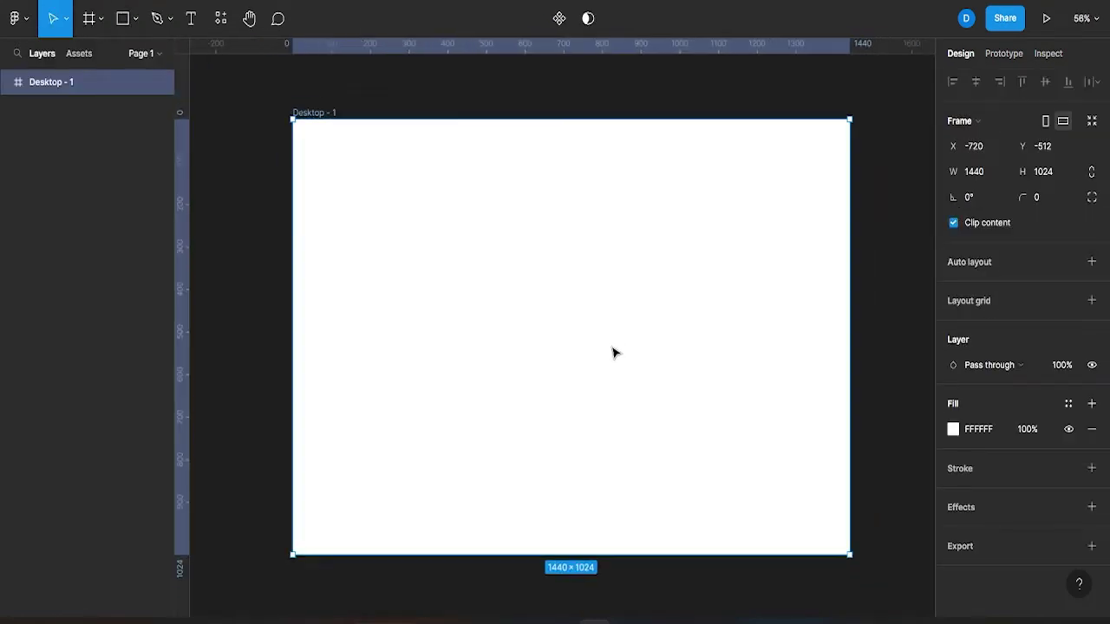
# Give the frame a 12-column layout grid with 20 gutters and 100 margin
pyautogui.click(1092, 300)
pyautogui.click(954, 326)
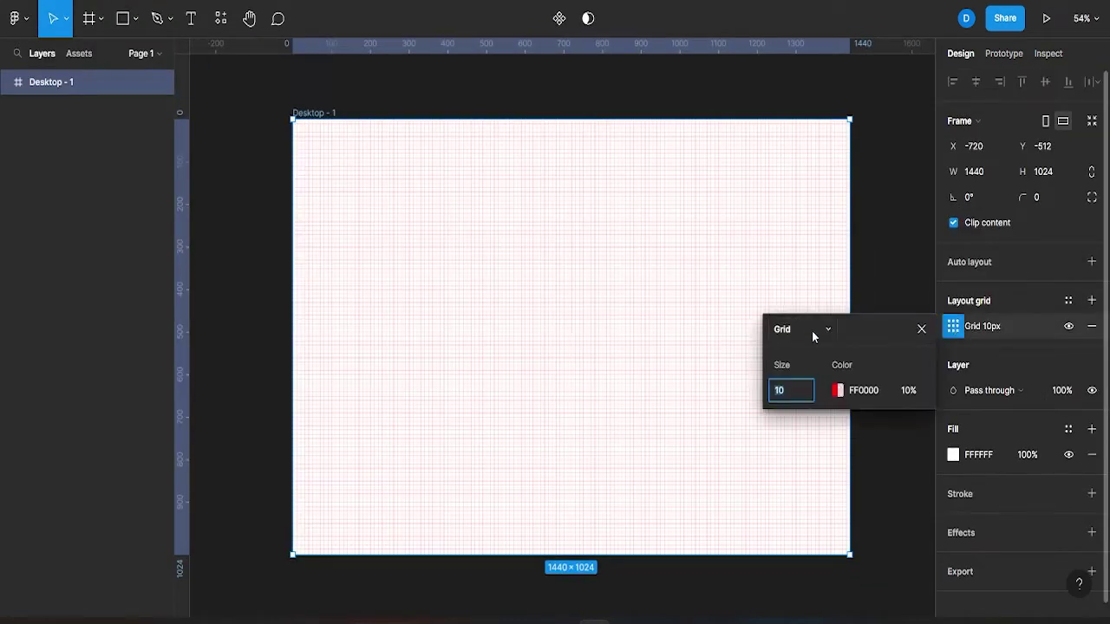
pyautogui.click(791, 329)
pyautogui.click(785, 309)
pyautogui.click(817, 391)
pyautogui.click(802, 531)
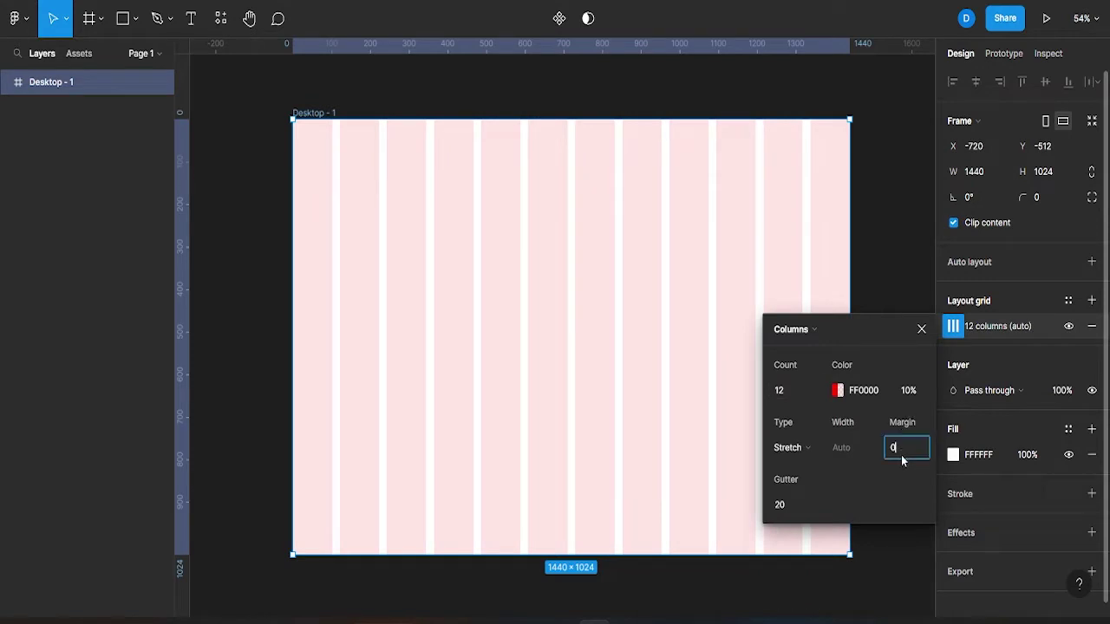
pyautogui.click(894, 364)
pyautogui.scroll(-1, 631, 382)
pyautogui.click(631, 381)
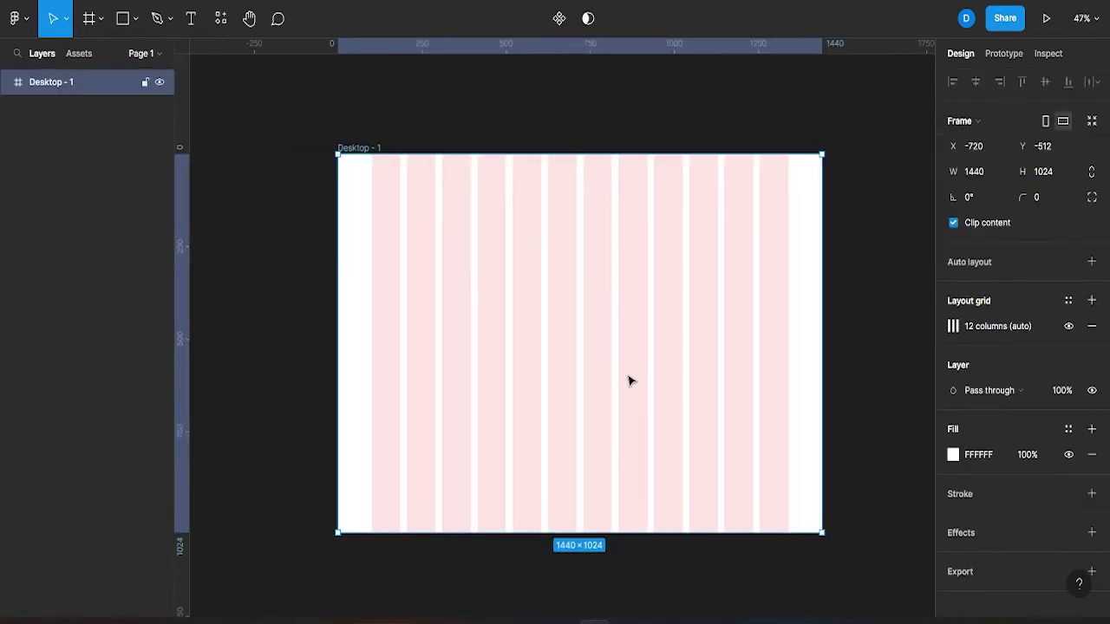
# Draw a 630×860 card rectangle inside the frame
pyautogui.press('r')
pyautogui.moveTo(471, 193); pyautogui.dragTo(683, 510)
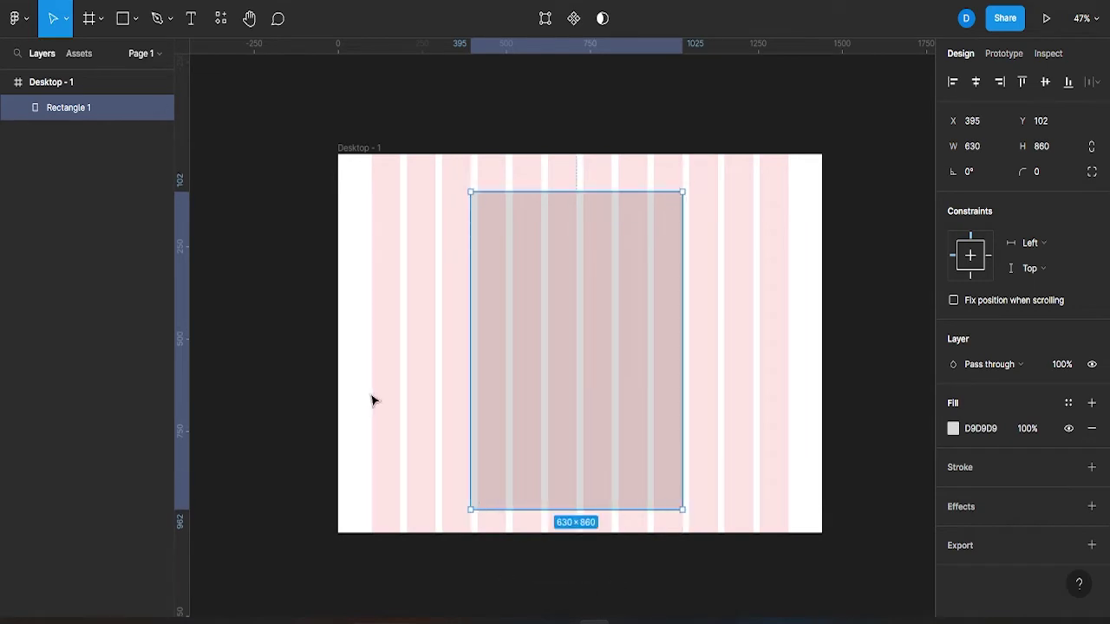
pyautogui.press('Escape')
pyautogui.scroll(2, 527, 318)
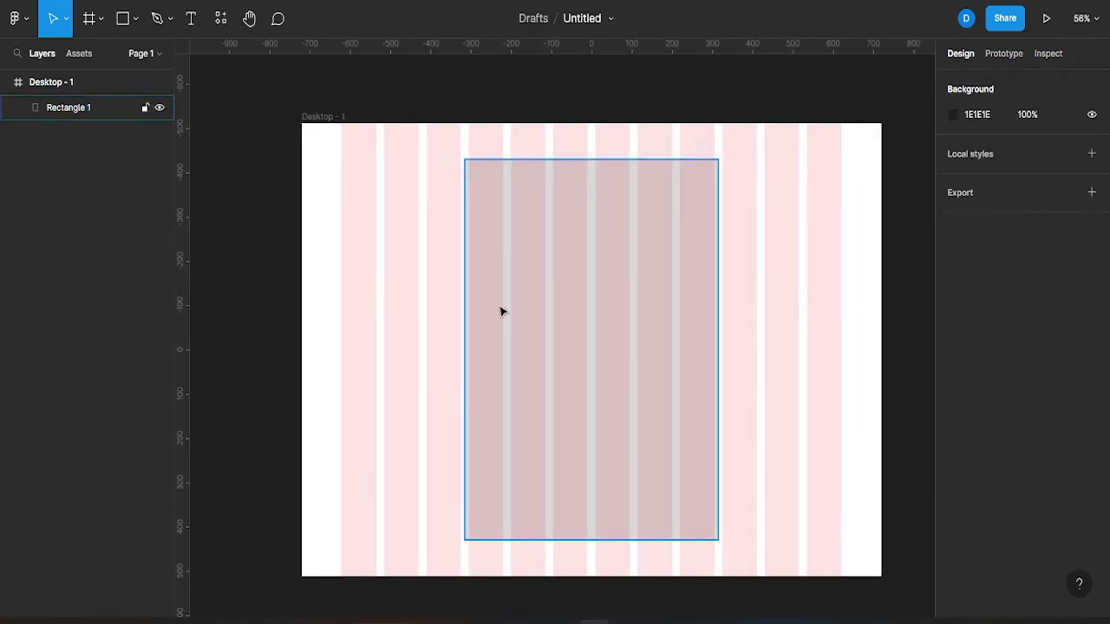
# Add a centre-aligned 40pt 'Welcome back' heading near the card's top
pyautogui.press('t')
pyautogui.click(545, 174)
pyautogui.press('Escape')
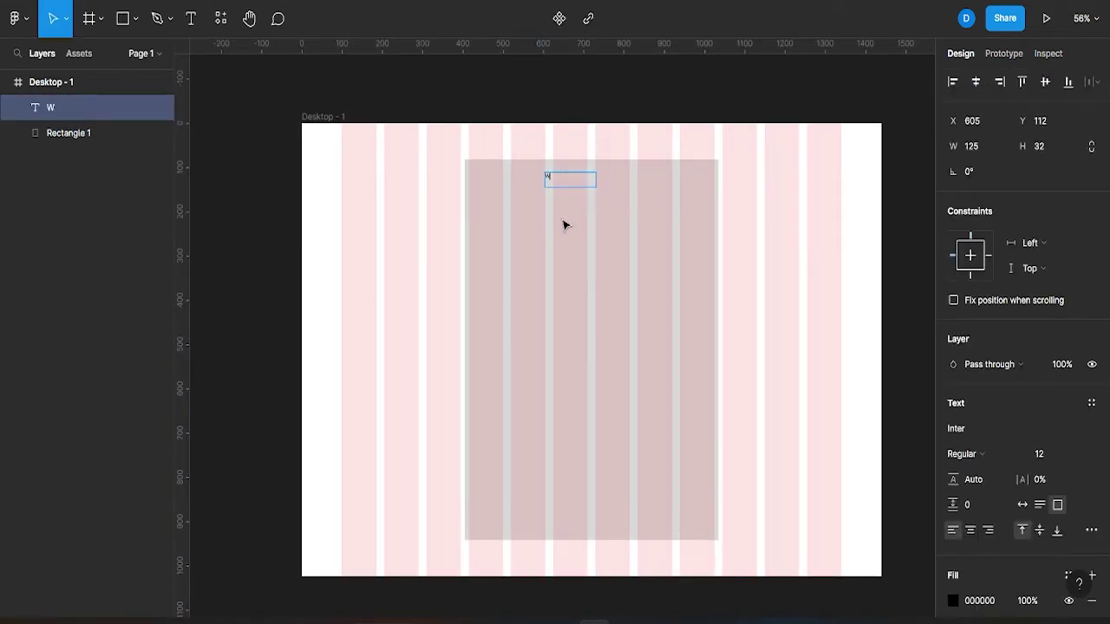
pyautogui.click(1045, 454)
pyautogui.click(1060, 503)
pyautogui.moveTo(548, 182)
pyautogui.mouseDown()
pyautogui.moveTo(700, 198)
pyautogui.moveTo(599, 204)
pyautogui.mouseUp()
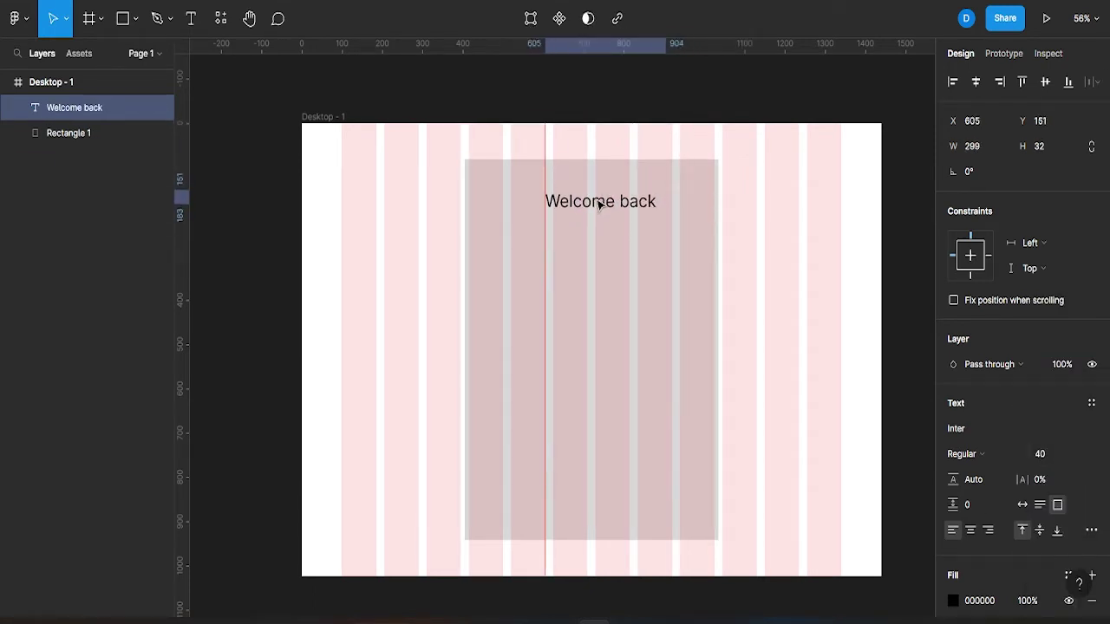
pyautogui.click(970, 530)
pyautogui.click(858, 261)
# Set the 'Welcome back' heading font to Hanuman
pyautogui.click(637, 207)
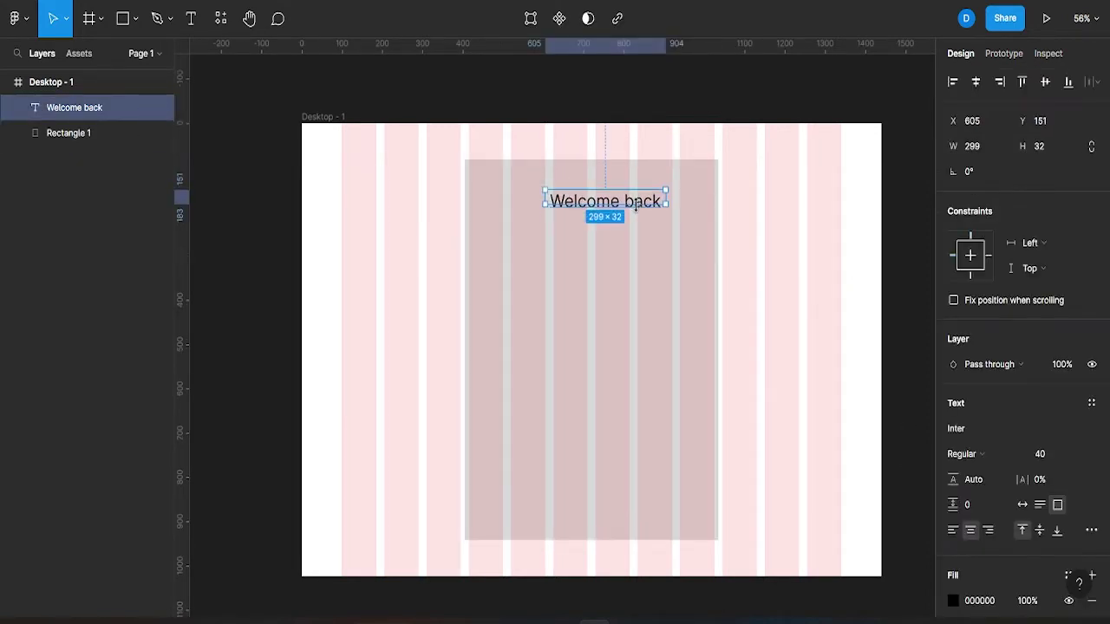
pyautogui.press('Down')
pyautogui.press('Down')
pyautogui.press('Down')
pyautogui.press('Down')
pyautogui.press('Down')
pyautogui.press('Down')
pyautogui.press('Down')
pyautogui.press('Down')
pyautogui.press('Return')
pyautogui.click(786, 285)
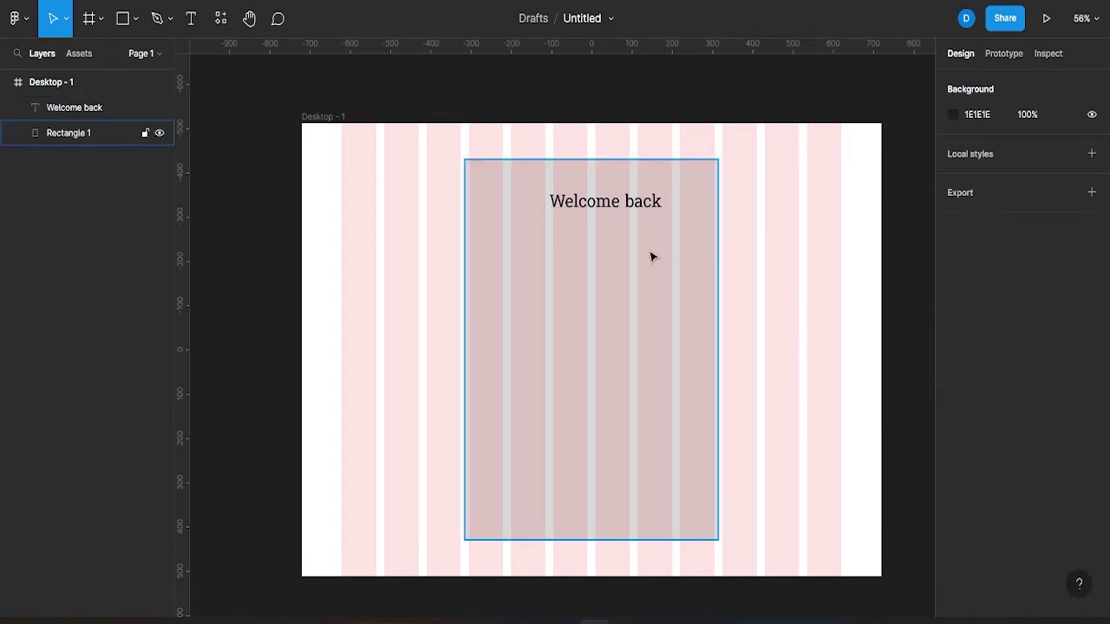
# Duplicate the heading below it and retype it as 'Login with us to be with us'
pyautogui.click(581, 205)
pyautogui.hotkey('ctrl', 'd')
pyautogui.moveTo(583, 203); pyautogui.dragTo(526, 240)
pyautogui.doubleClick(527, 240)
pyautogui.write('Login with')
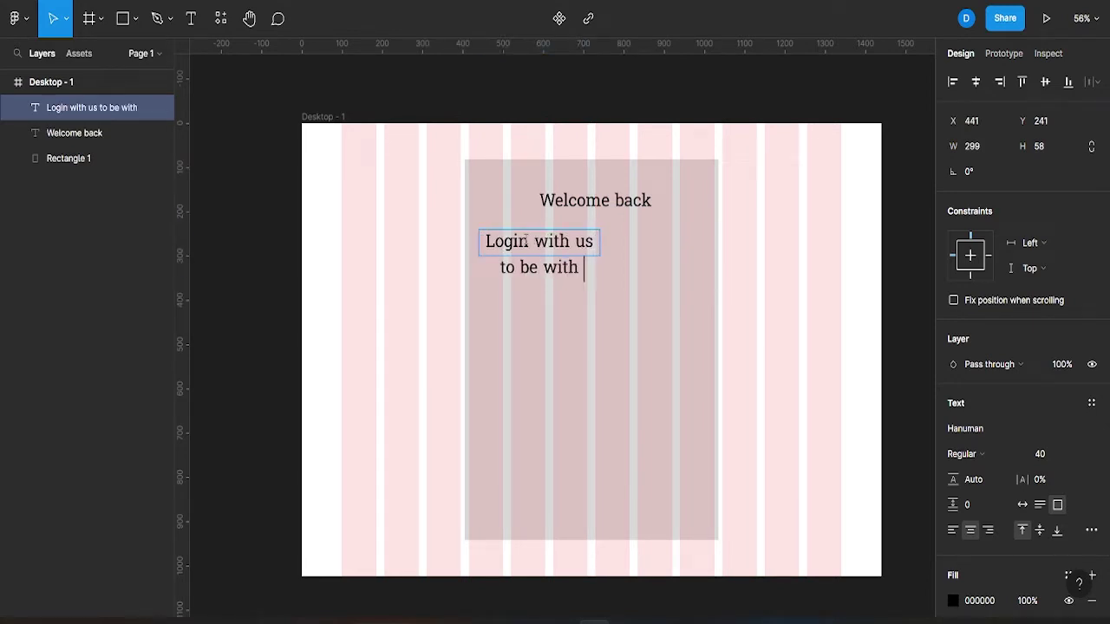
pyautogui.write('us')
pyautogui.hotkey('ctrl', 'a')
# Make the subtitle size 20 with a lower fill opacity
pyautogui.click(1040, 454)
pyautogui.click(1053, 356)
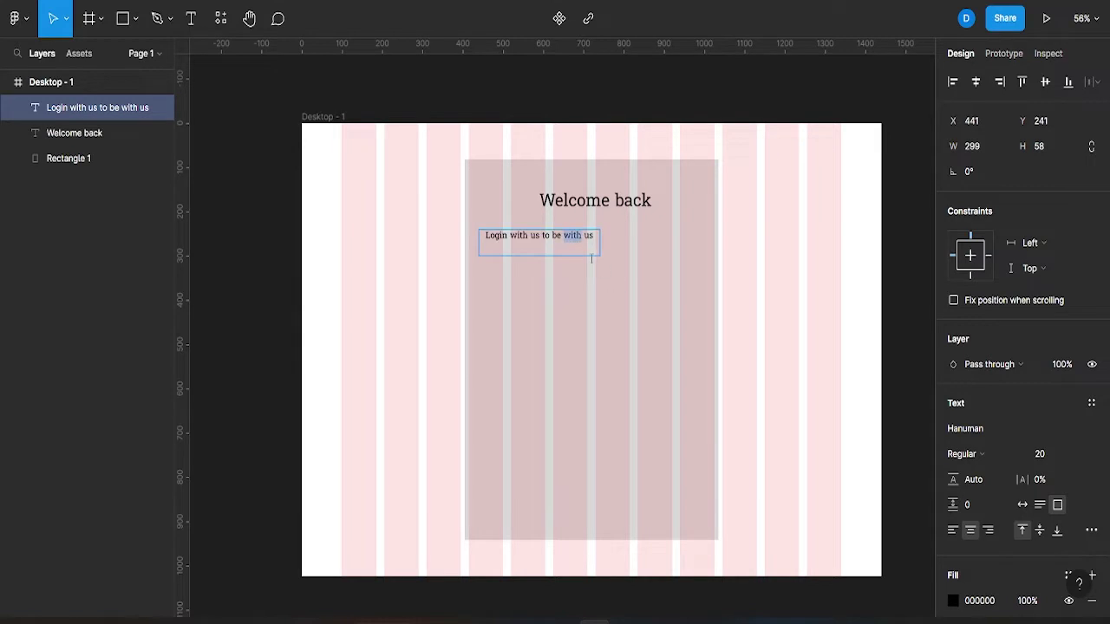
pyautogui.click(955, 601)
pyautogui.click(915, 451)
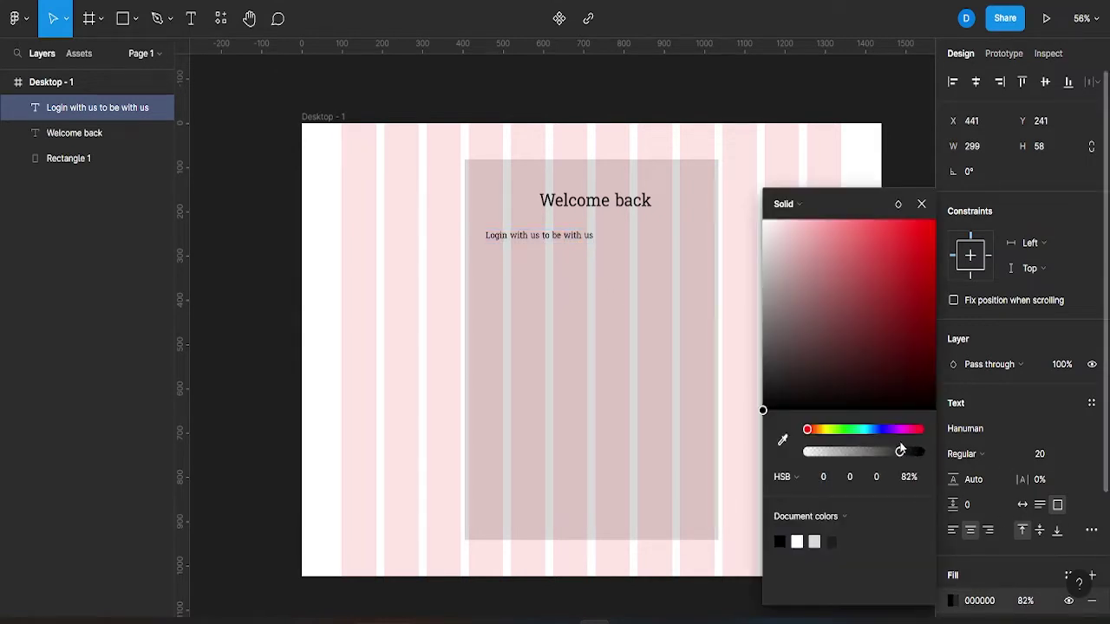
pyautogui.click(756, 305)
pyautogui.click(538, 235)
pyautogui.click(734, 436)
# Draw a button rectangle below the subtitle with a dark blue stroke
pyautogui.press('r')
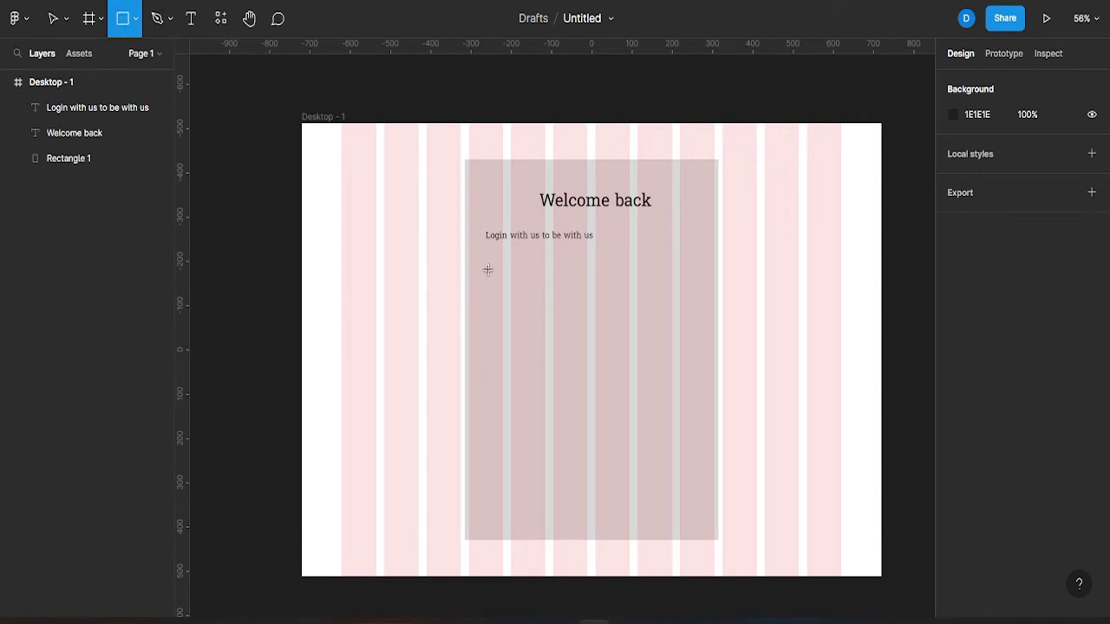
pyautogui.moveTo(487, 269); pyautogui.dragTo(588, 298)
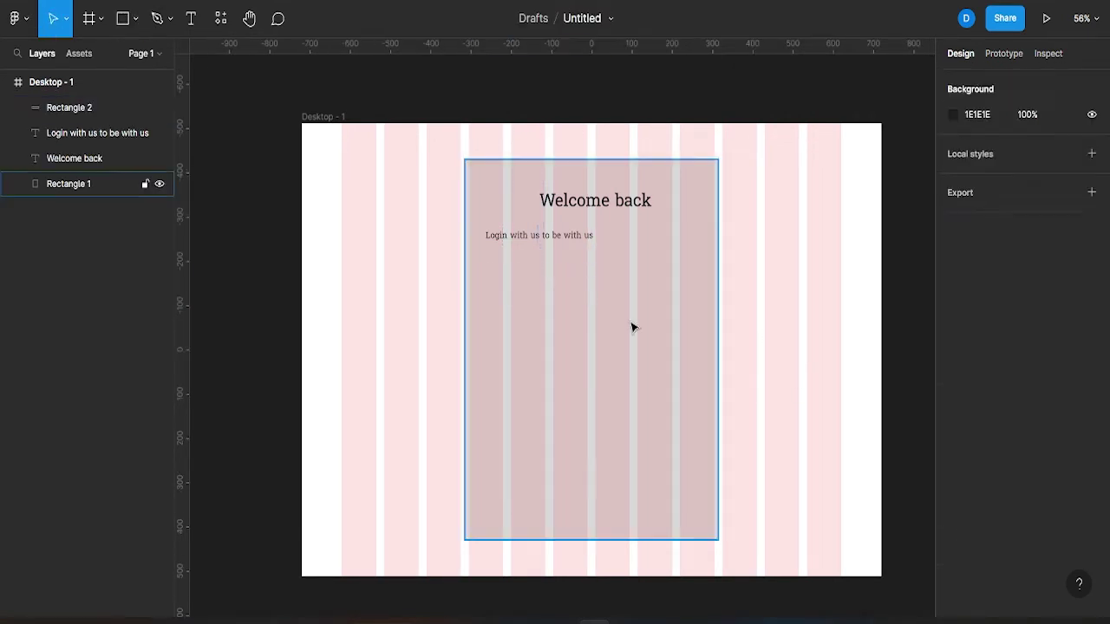
pyautogui.click(1092, 467)
pyautogui.click(954, 493)
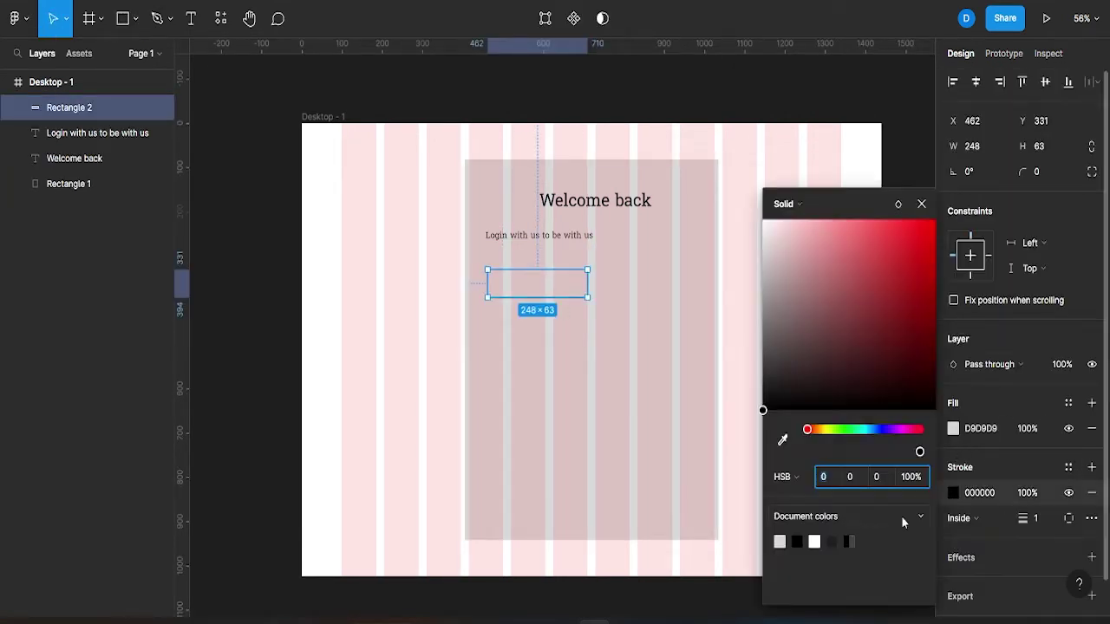
pyautogui.click(871, 430)
pyautogui.click(931, 364)
pyautogui.click(746, 260)
pyautogui.click(542, 290)
pyautogui.click(438, 207)
# Add mid-blue 'Facebook' text inside the button rectangle
pyautogui.press('t')
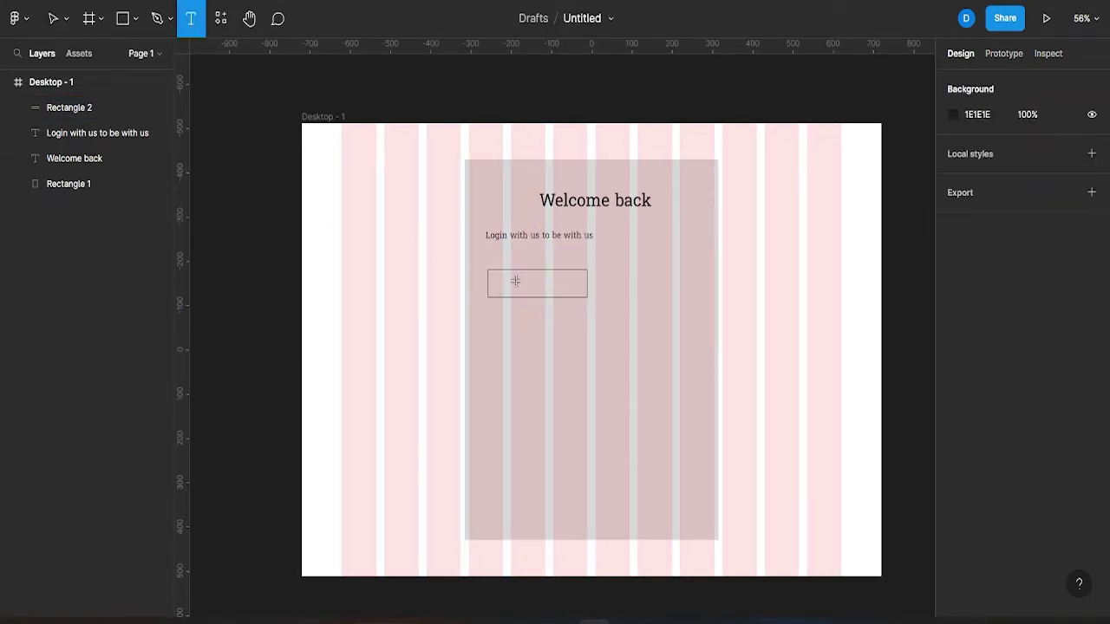
pyautogui.click(512, 280)
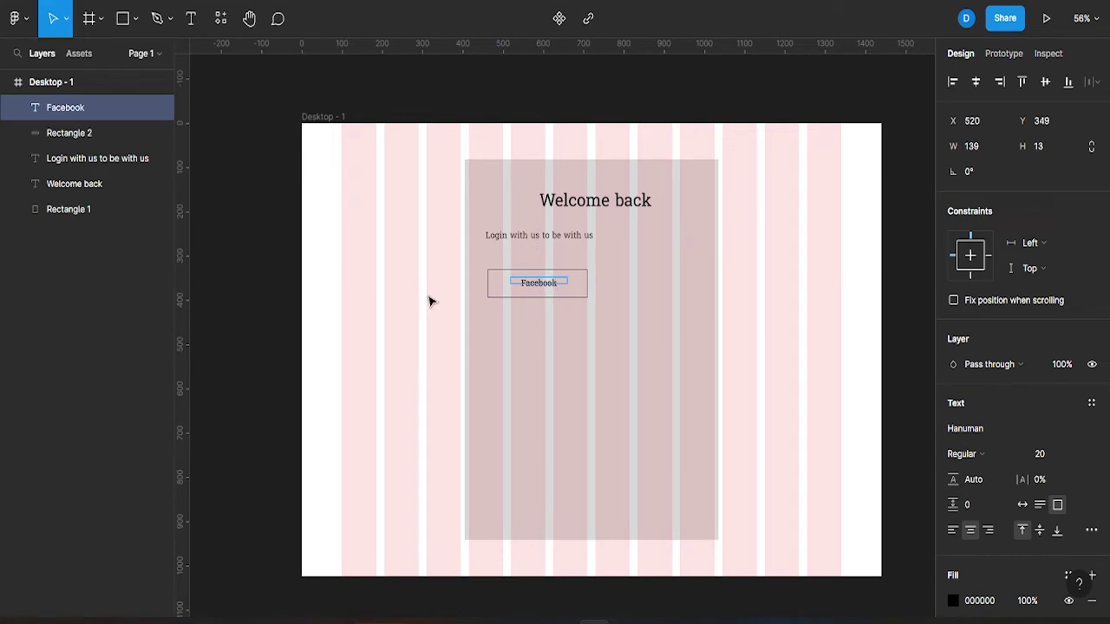
pyautogui.scroll(5, 512, 303)
pyautogui.click(513, 213)
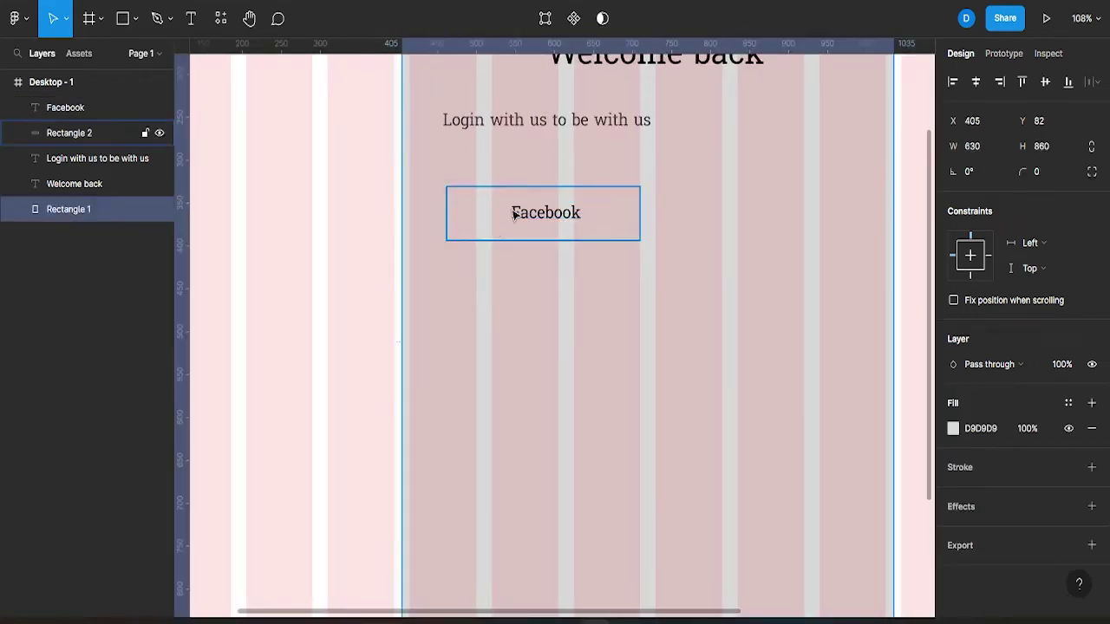
pyautogui.click(953, 600)
pyautogui.click(872, 430)
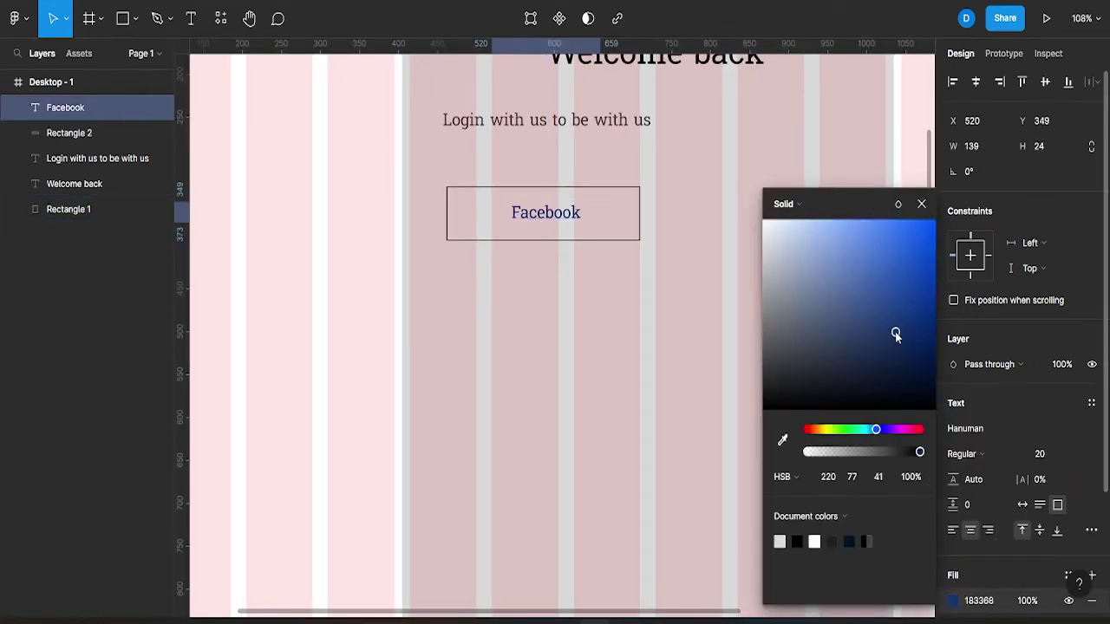
pyautogui.moveTo(896, 338); pyautogui.dragTo(894, 293)
pyautogui.press('Escape')
pyautogui.scroll(-3, 756, 314)
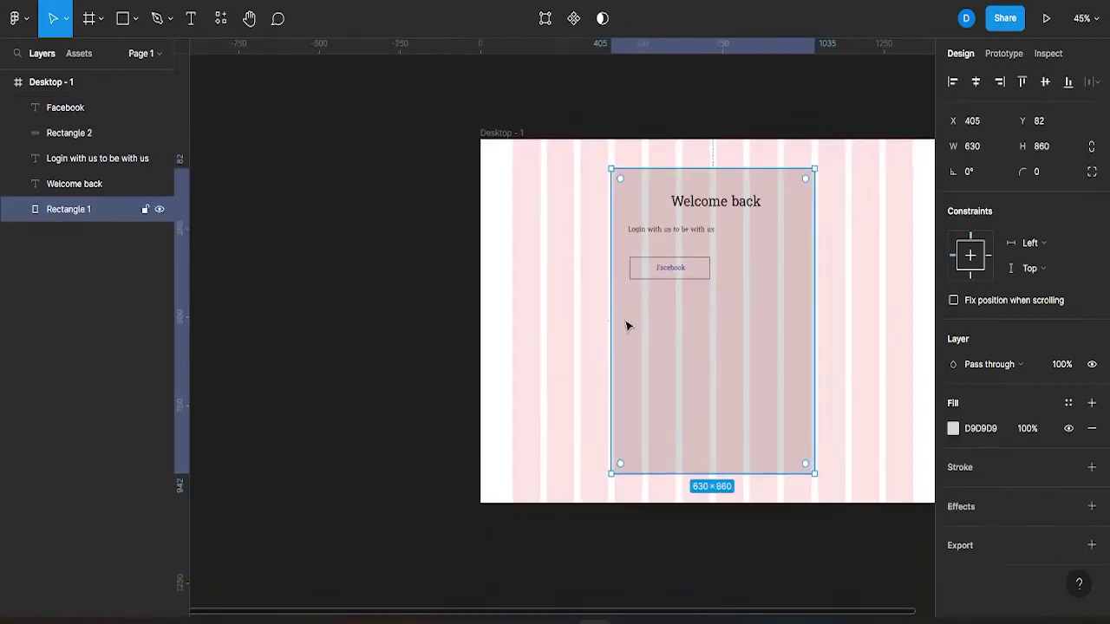
pyautogui.scroll(3, 669, 290)
# Group the Facebook text with its button rectangle
pyautogui.click(664, 268)
pyautogui.keyDown('shift'); pyautogui.click(674, 246); pyautogui.keyUp('shift')
pyautogui.hotkey('ctrl', 'g')
pyautogui.scroll(-3, 691, 320)
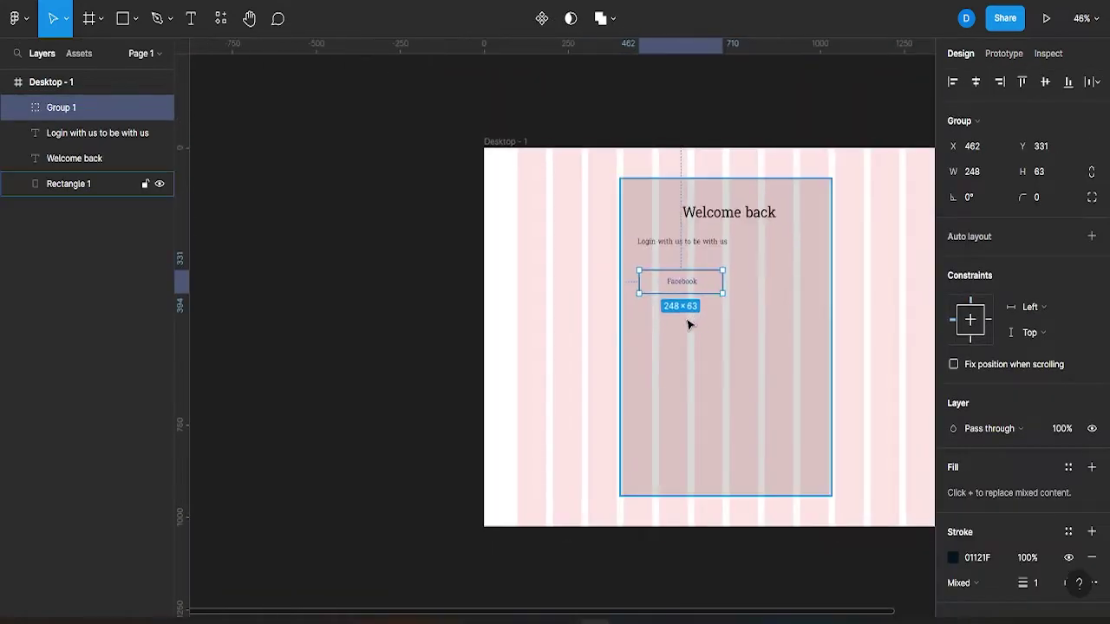
pyautogui.hscroll(2, 622, 338)
pyautogui.scroll(1, 622, 337)
pyautogui.doubleClick(589, 284)
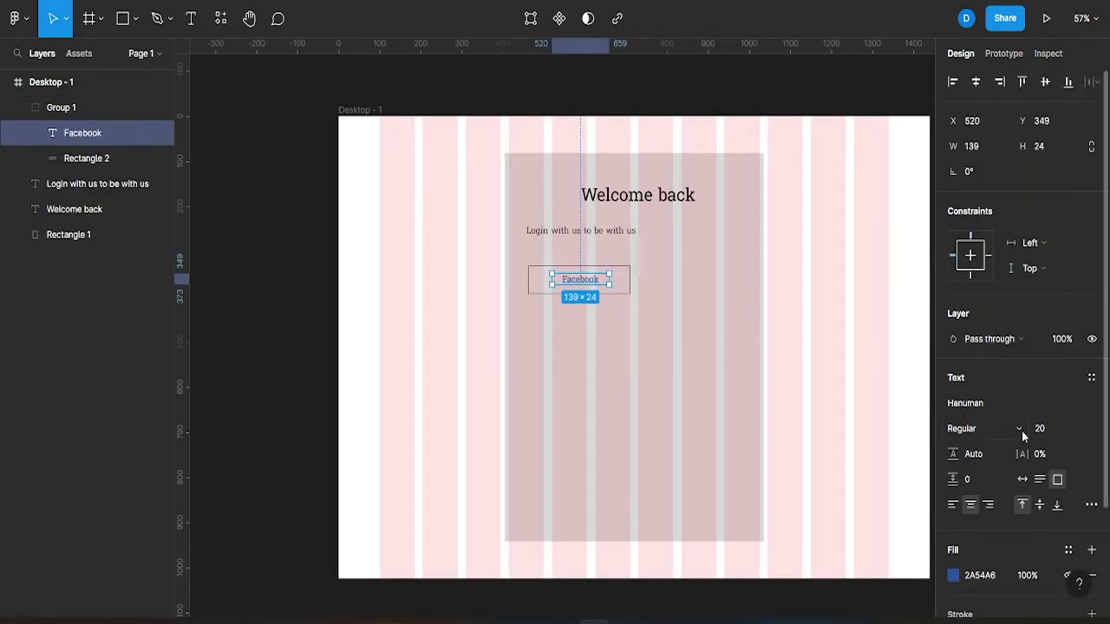
pyautogui.scroll(2, 654, 327)
# Add a drop shadow with X 10 and Y 15 to the Facebook button
pyautogui.click(568, 272)
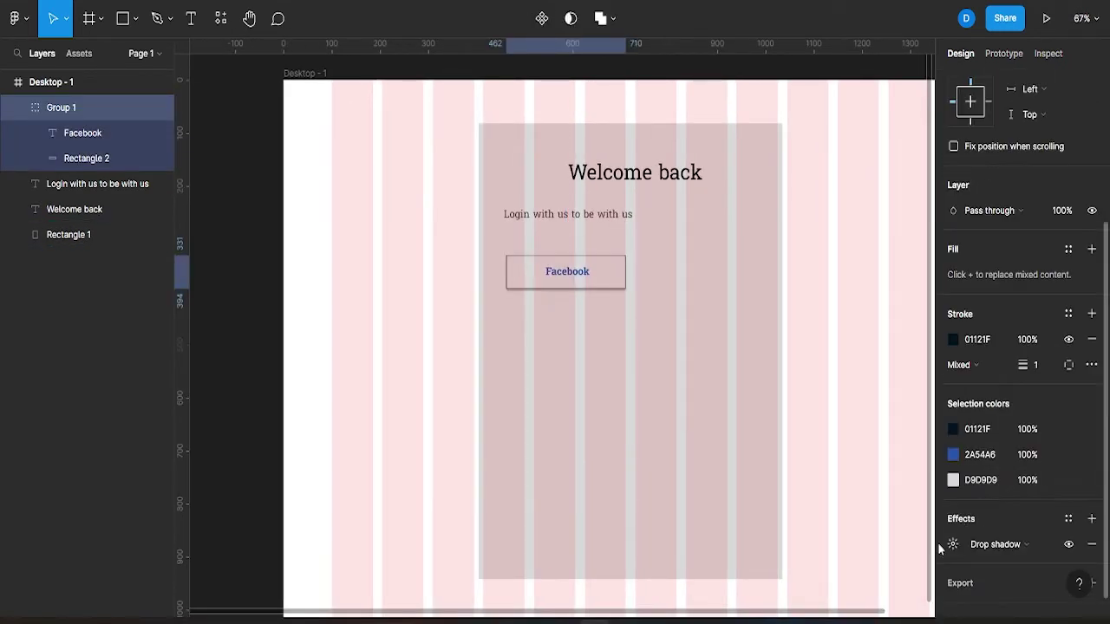
pyautogui.click(952, 542)
pyautogui.press('Tab')
pyautogui.write('15')
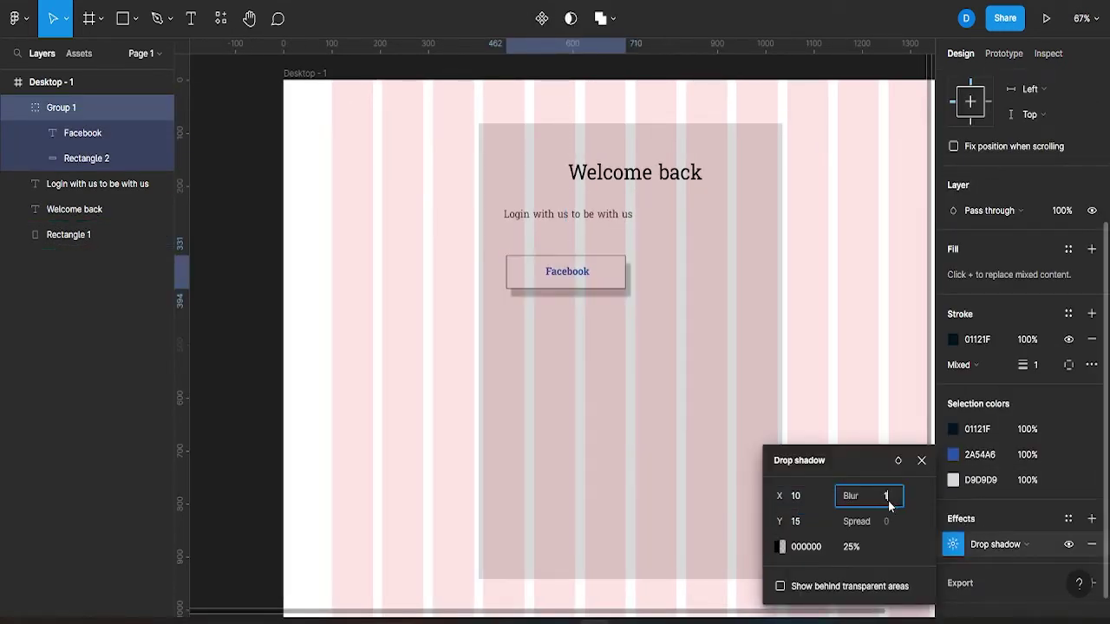
pyautogui.click(862, 426)
pyautogui.scroll(-1, 657, 372)
pyautogui.scroll(-1, 657, 372)
# Copy the Facebook button to its right and relabel it 'Google'
pyautogui.click(615, 301)
pyautogui.moveTo(616, 301); pyautogui.dragTo(726, 298)
pyautogui.press('Escape')
pyautogui.scroll(-1, 666, 395)
pyautogui.scroll(2, 666, 395)
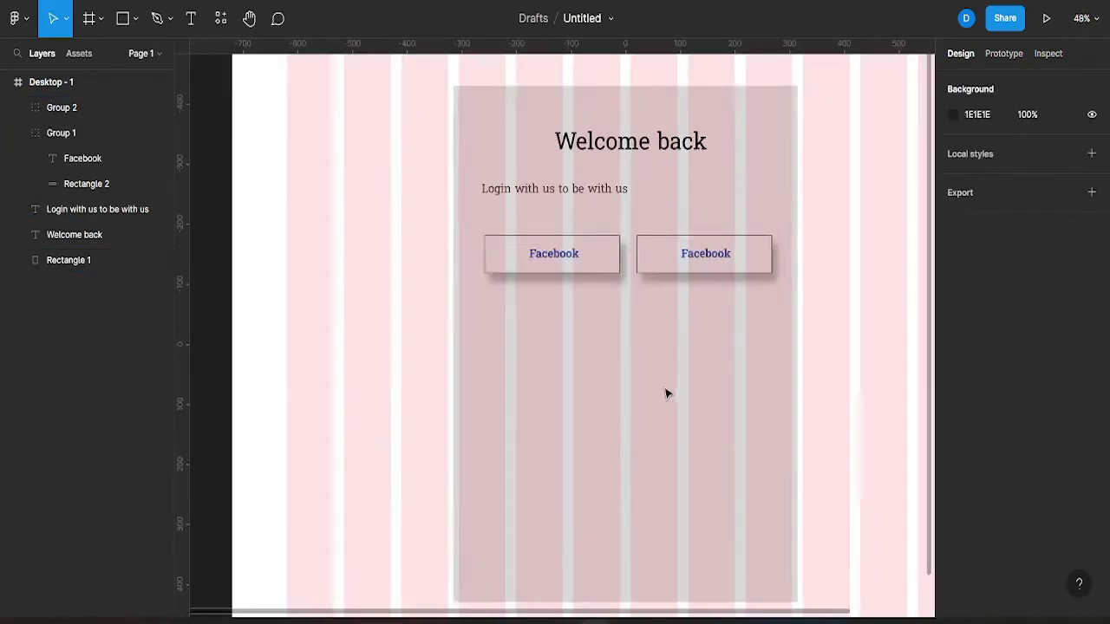
pyautogui.doubleClick(715, 252)
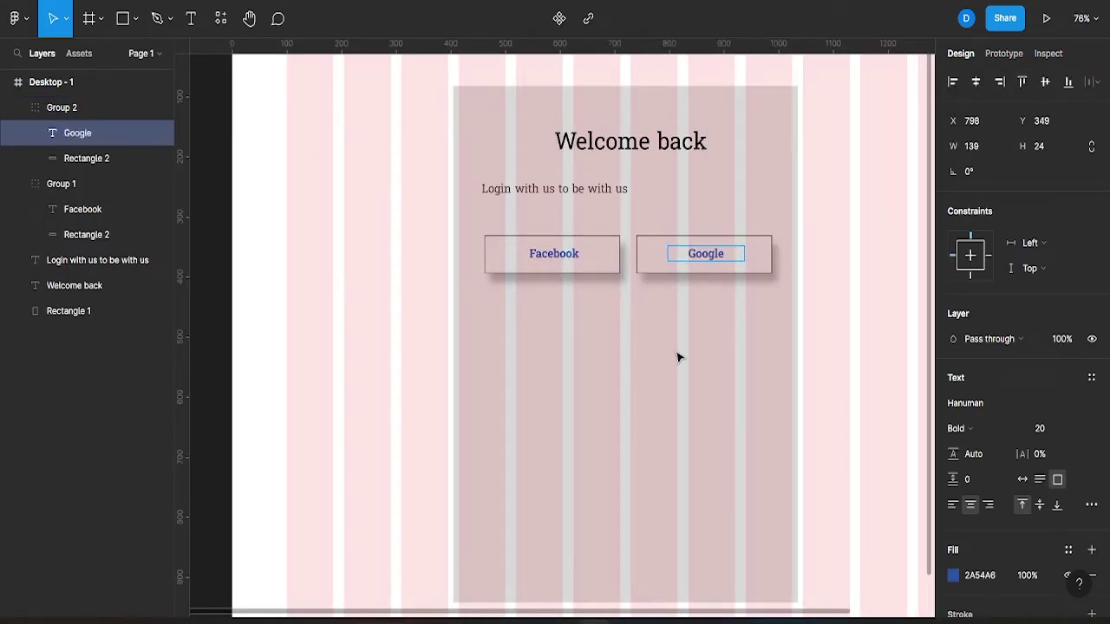
pyautogui.scroll(-2, 613, 392)
pyautogui.click(555, 250)
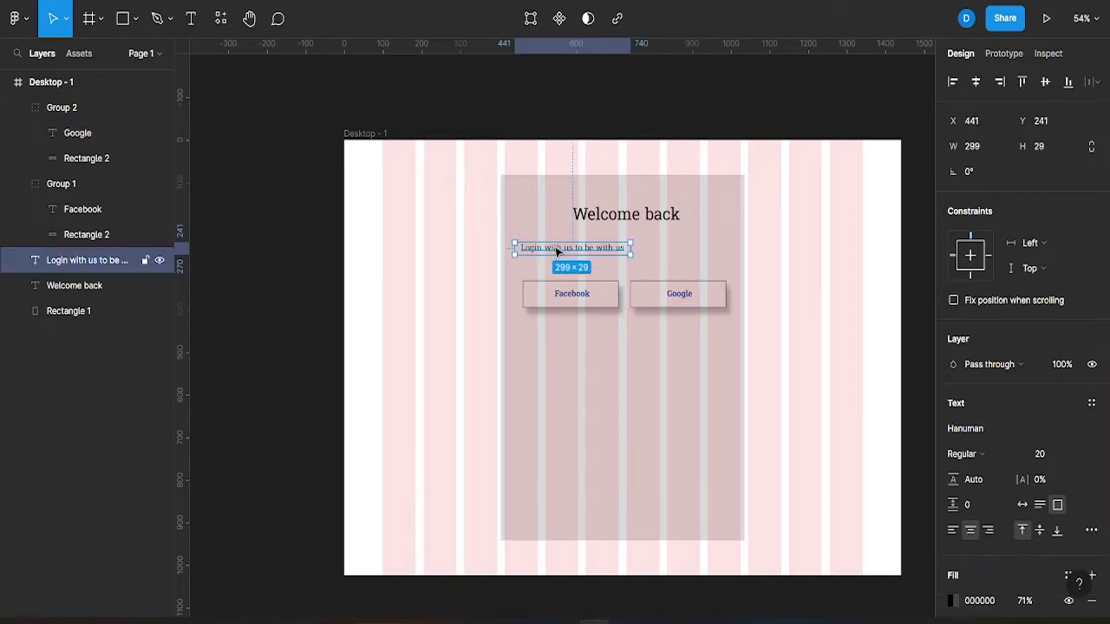
# Duplicate the intro text below the buttons and reword it 'Or log in with e-mail'
pyautogui.hotkey('ctrl', 'd')
pyautogui.moveTo(555, 250); pyautogui.dragTo(609, 345)
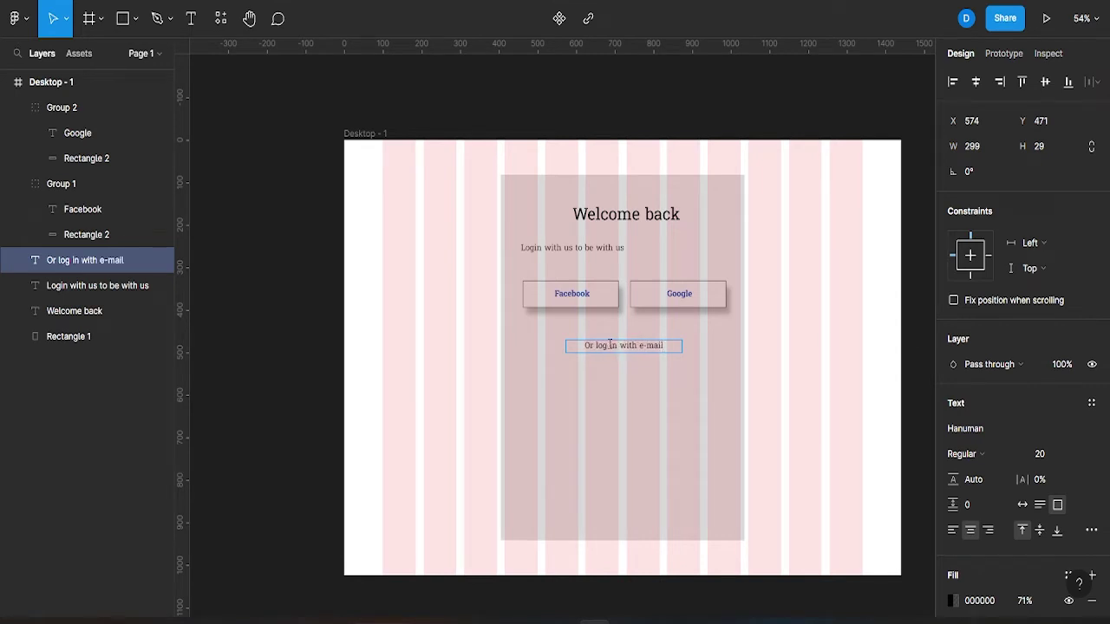
pyautogui.scroll(2, 610, 346)
pyautogui.scroll(1, 607, 374)
pyautogui.doubleClick(639, 339)
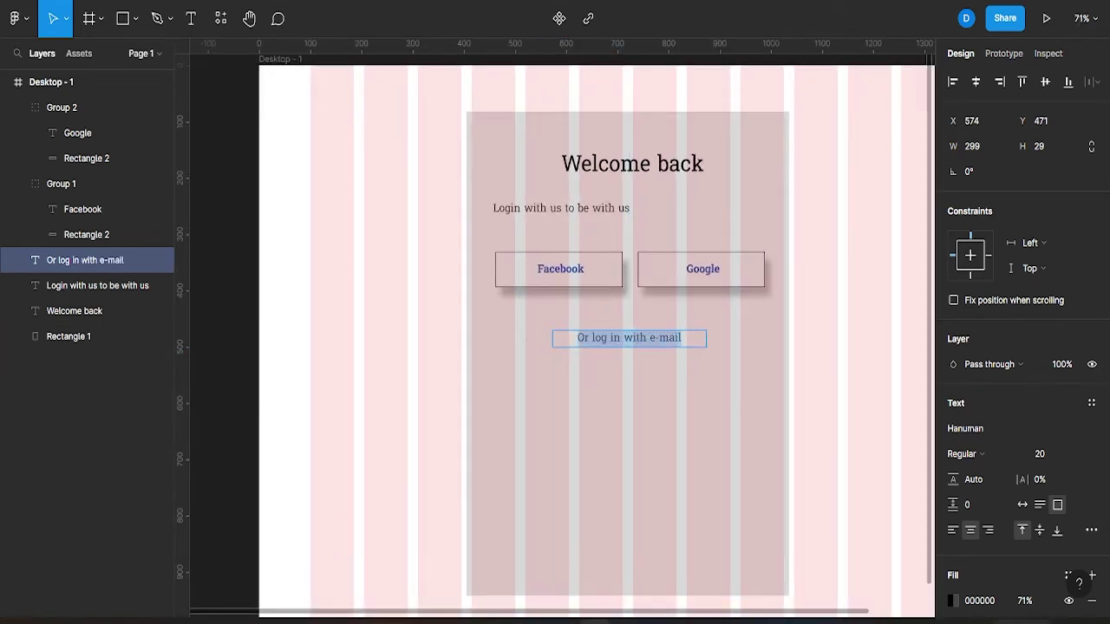
pyautogui.press('Escape')
pyautogui.moveTo(618, 345); pyautogui.dragTo(634, 336)
pyautogui.click(639, 384)
# Draw a thin line left of the divider text with lowered stroke opacity
pyautogui.click(135, 18)
pyautogui.click(86, 76)
pyautogui.moveTo(495, 327); pyautogui.dragTo(569, 328)
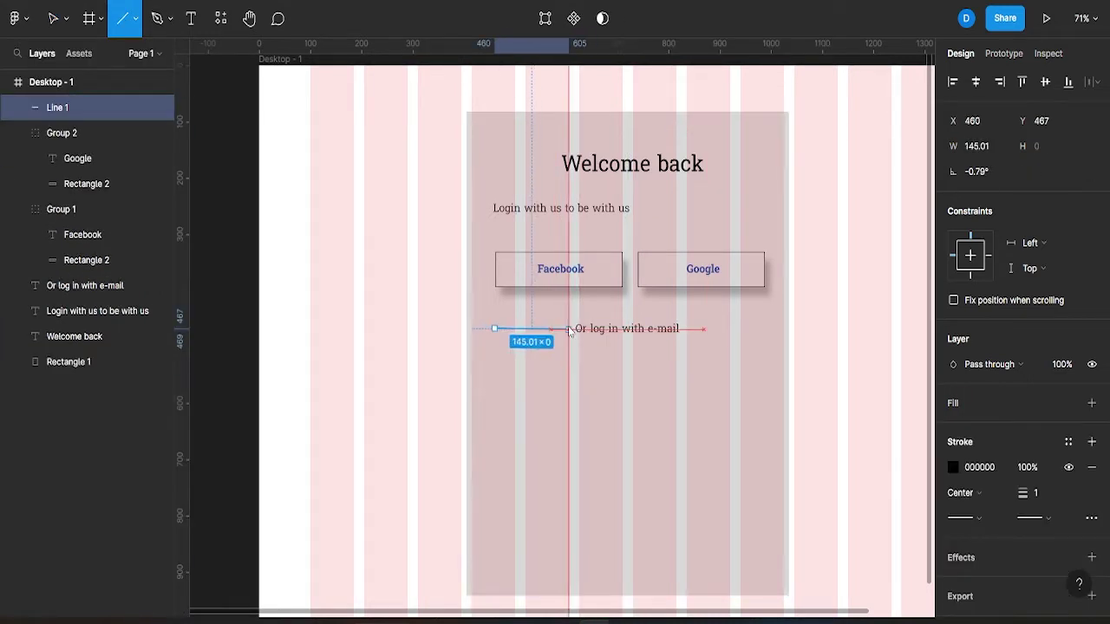
pyautogui.click(549, 339)
pyautogui.click(562, 330)
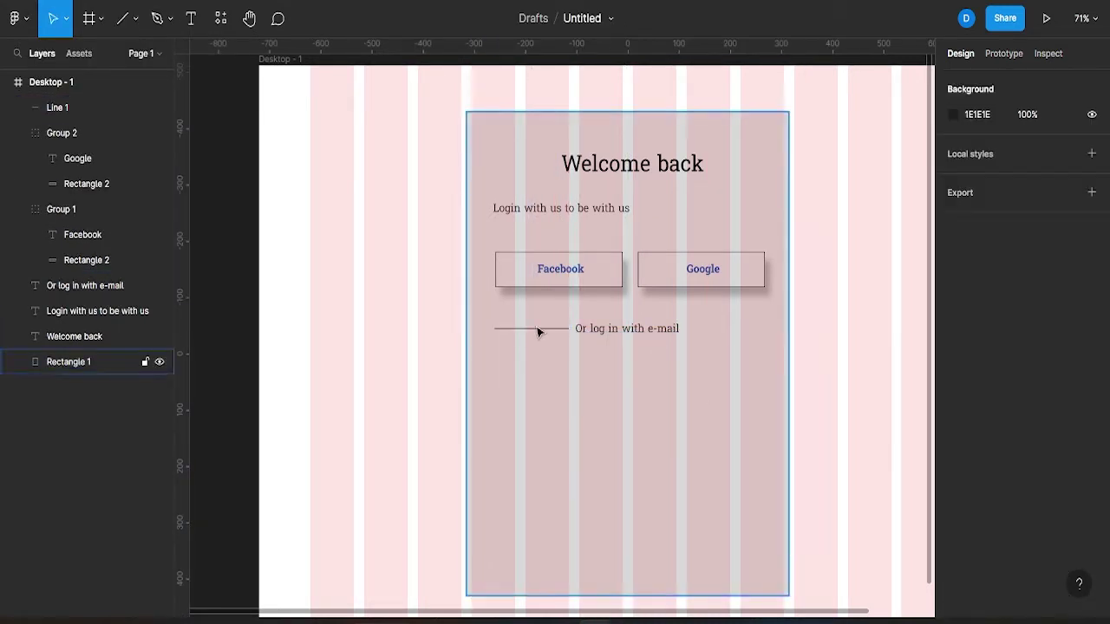
pyautogui.click(953, 467)
pyautogui.moveTo(919, 451); pyautogui.dragTo(896, 450)
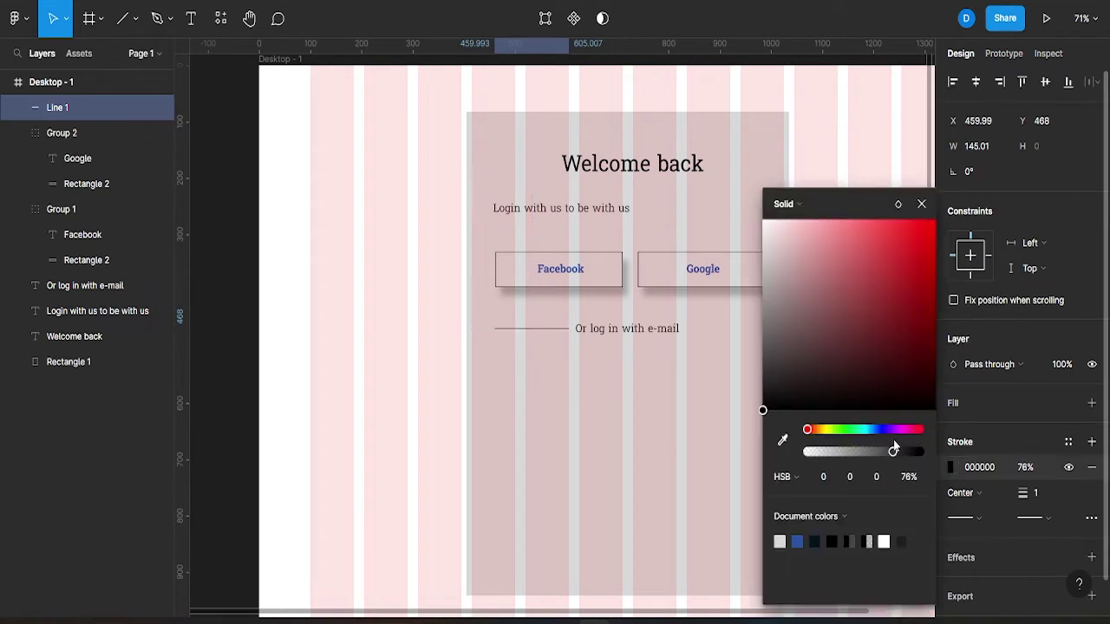
pyautogui.press('Escape')
# Shrink the divider text to 16 and level it with the line
pyautogui.click(877, 304)
pyautogui.click(625, 332)
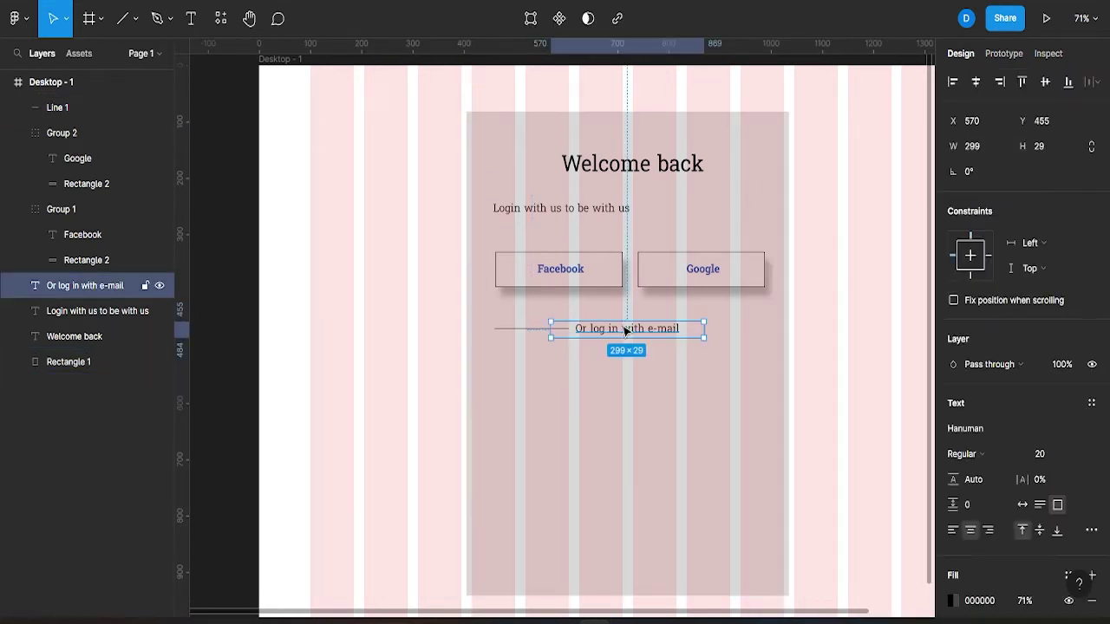
pyautogui.click(1040, 454)
pyautogui.click(1053, 425)
pyautogui.click(664, 379)
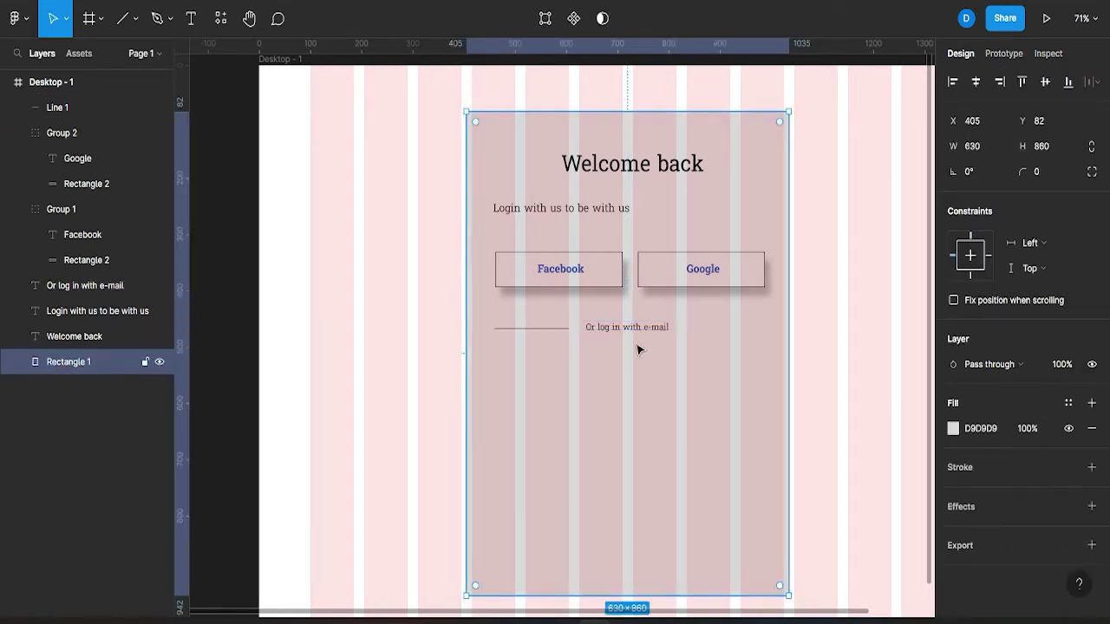
pyautogui.scroll(5, 615, 333)
pyautogui.click(615, 332)
pyautogui.moveTo(610, 372); pyautogui.dragTo(614, 381)
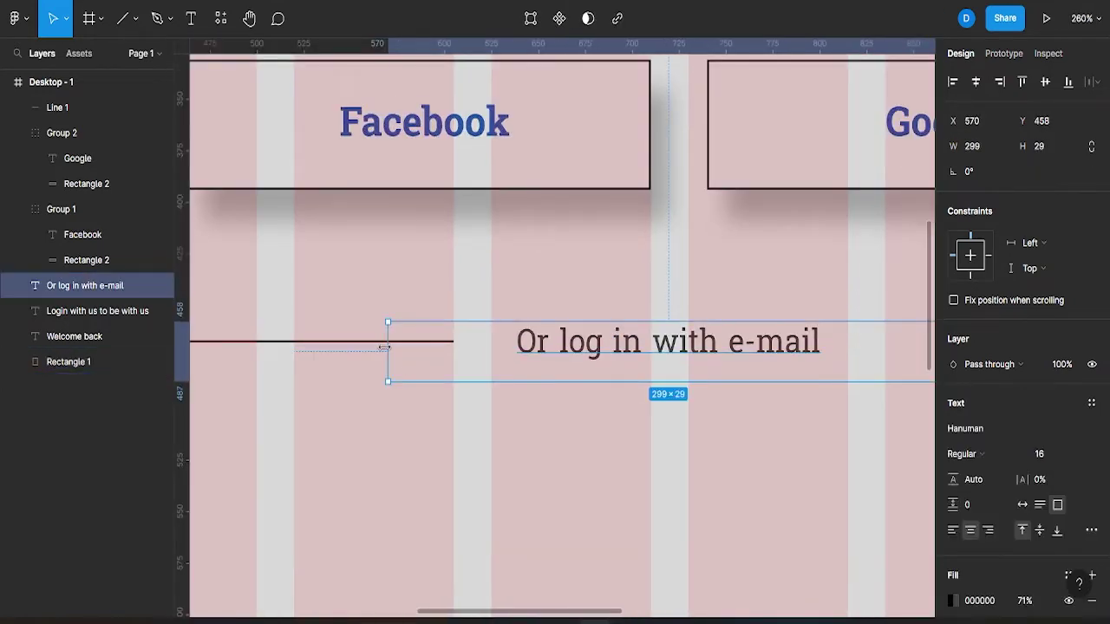
pyautogui.scroll(-5, 373, 347)
# Duplicate the divider line to the right of the caption
pyautogui.click(356, 346)
pyautogui.hotkey('ctrl', 'd')
pyautogui.moveTo(355, 347)
pyautogui.mouseDown()
pyautogui.moveTo(569, 364)
pyautogui.moveTo(647, 347)
pyautogui.mouseUp()
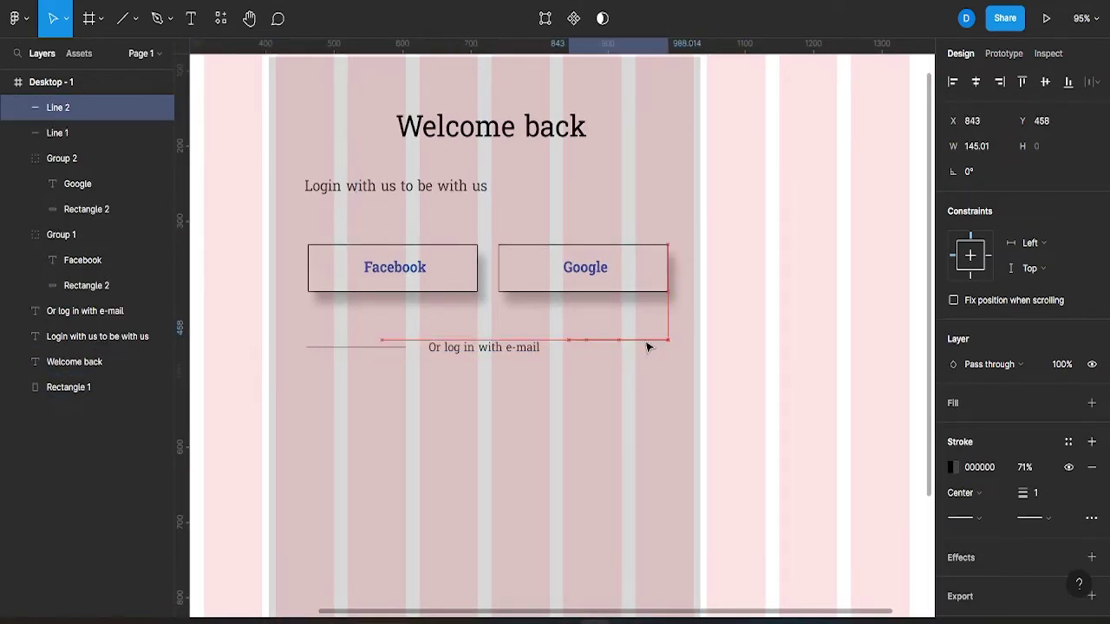
pyautogui.click(565, 421)
pyautogui.click(395, 349)
pyautogui.keyDown('shift'); pyautogui.click(390, 269); pyautogui.keyUp('shift')
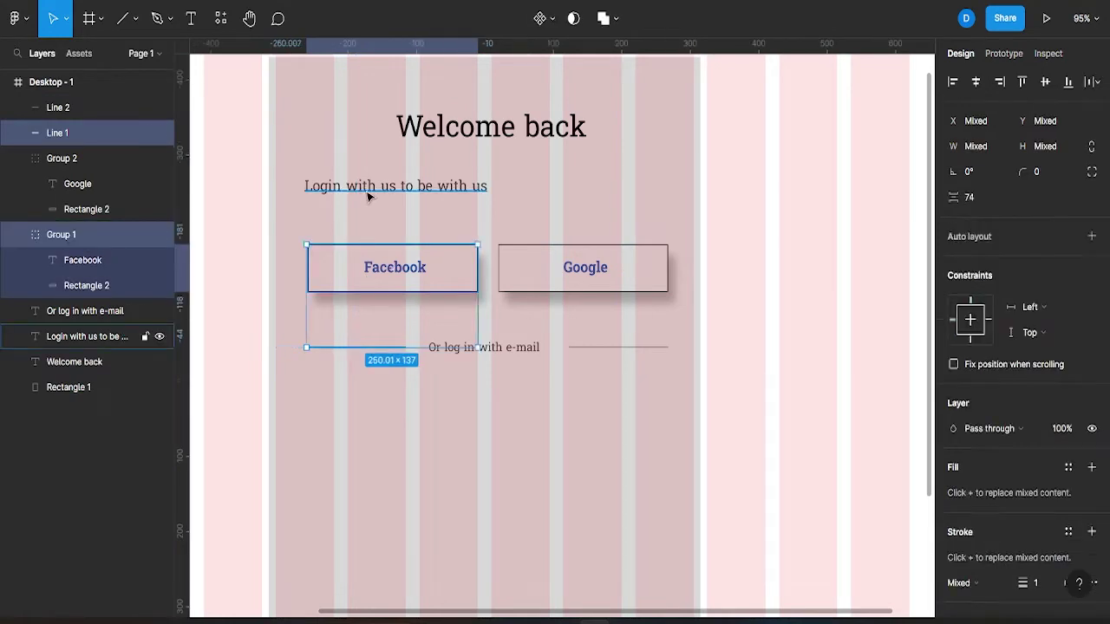
# Left-align the intro text, Facebook button and left divider line
pyautogui.keyDown('shift'); pyautogui.click(367, 195); pyautogui.keyUp('shift')
pyautogui.keyDown('shift'); pyautogui.click(582, 287); pyautogui.keyUp('shift')
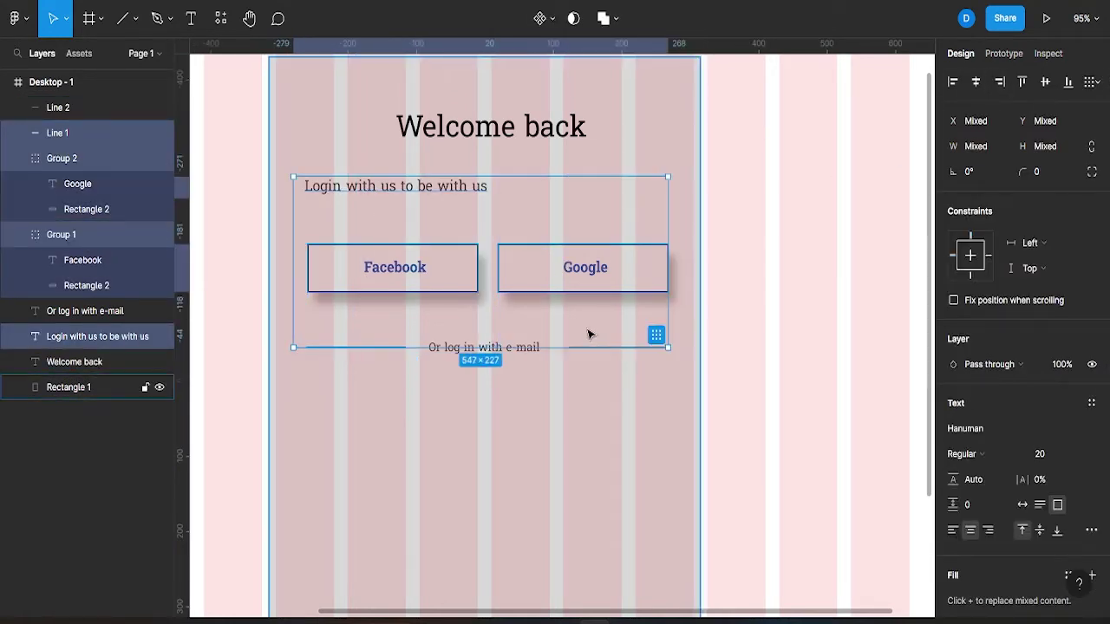
pyautogui.click(608, 348)
pyautogui.keyDown('shift'); pyautogui.click(399, 348); pyautogui.keyUp('shift')
pyautogui.moveTo(470, 364); pyautogui.dragTo(549, 273)
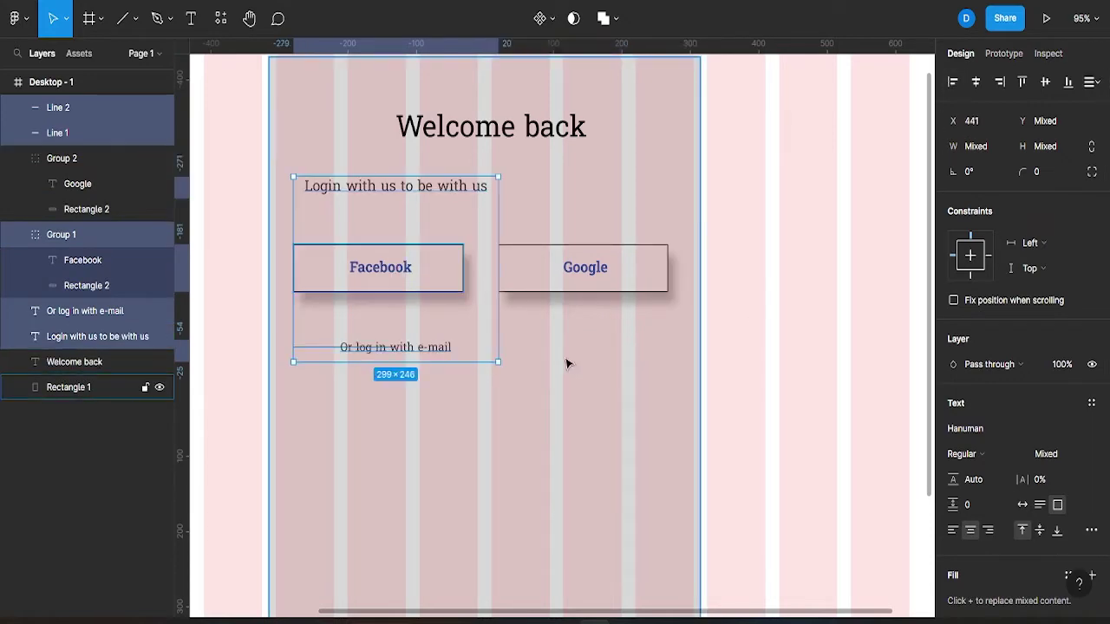
pyautogui.click(465, 347)
pyautogui.keyDown('shift'); pyautogui.click(367, 351); pyautogui.keyUp('shift')
pyautogui.keyDown('shift'); pyautogui.click(395, 278); pyautogui.keyUp('shift')
pyautogui.keyDown('shift'); pyautogui.click(396, 185); pyautogui.keyUp('shift')
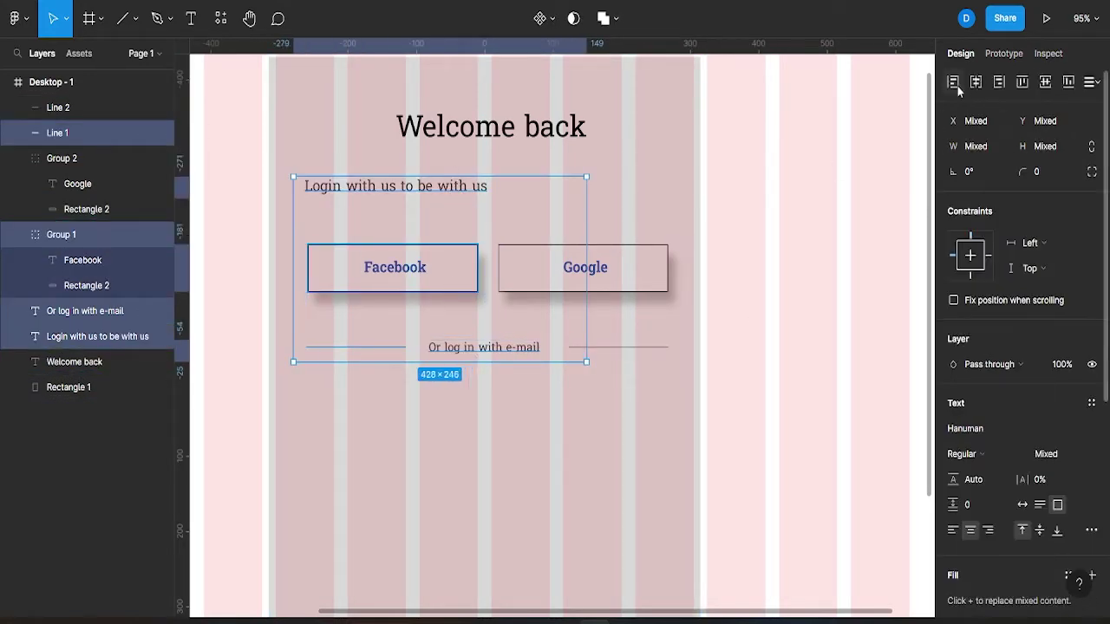
pyautogui.click(952, 81)
# Undo the alignment that moved the divider text off-centre
pyautogui.click(681, 367)
pyautogui.hotkey('ctrl', 'z')
pyautogui.click(397, 355)
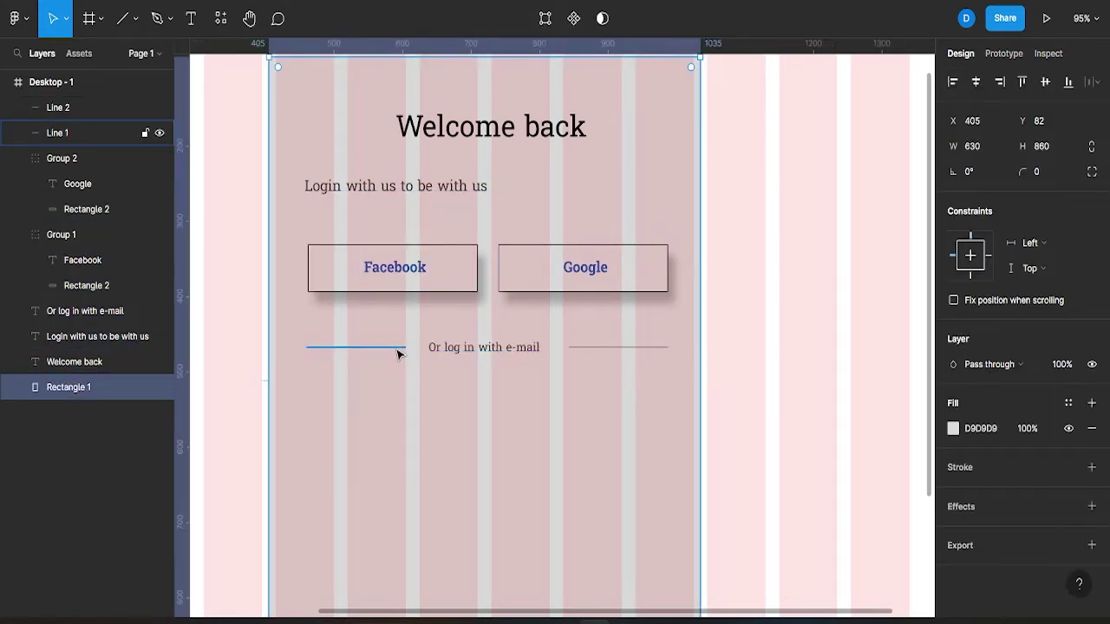
pyautogui.hotkey('ctrl', 'z')
pyautogui.press('Escape')
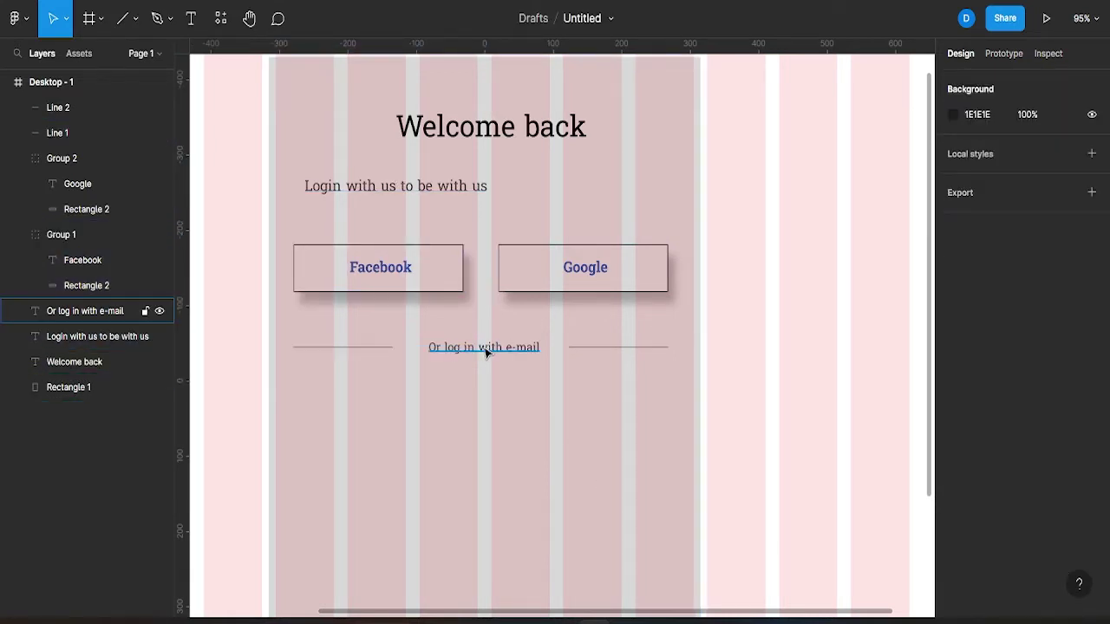
# Nudge the Google button and the divider text slightly left
pyautogui.moveTo(585, 266); pyautogui.dragTo(577, 267)
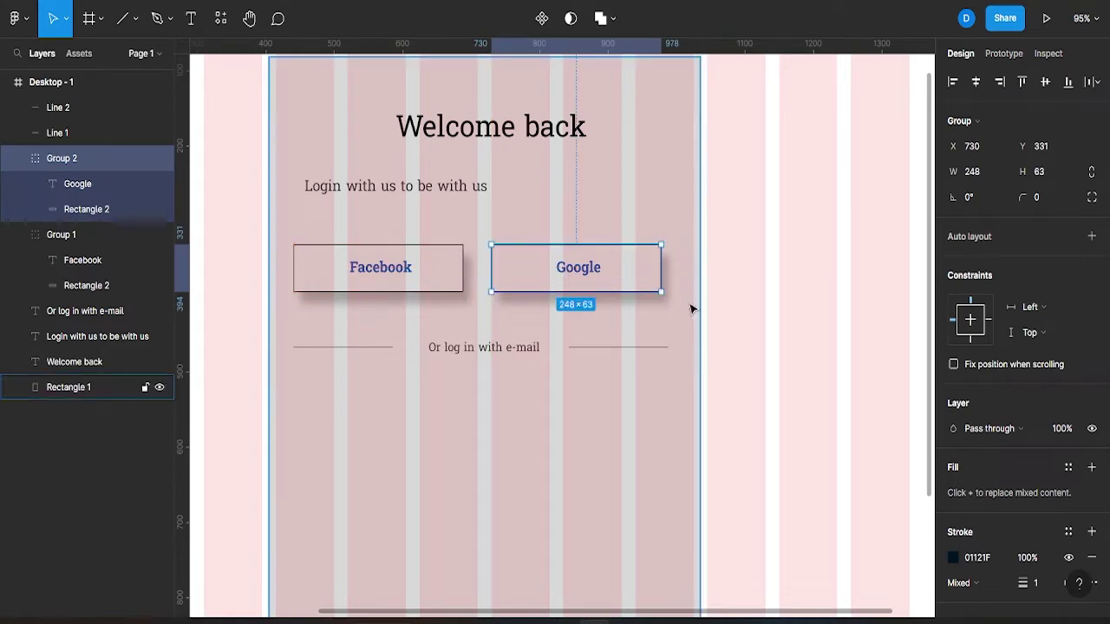
pyautogui.click(691, 309)
pyautogui.scroll(-3, 679, 358)
pyautogui.press('Escape')
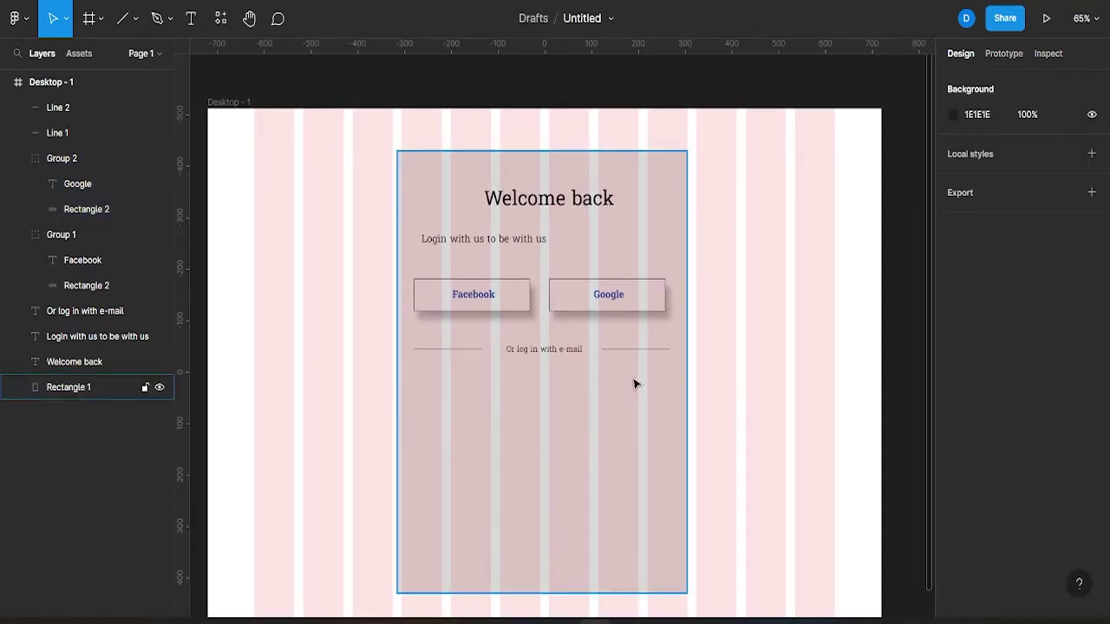
pyautogui.scroll(3, 634, 384)
pyautogui.click(514, 339)
pyautogui.hotkey('shift', 'Left')
pyautogui.click(614, 339)
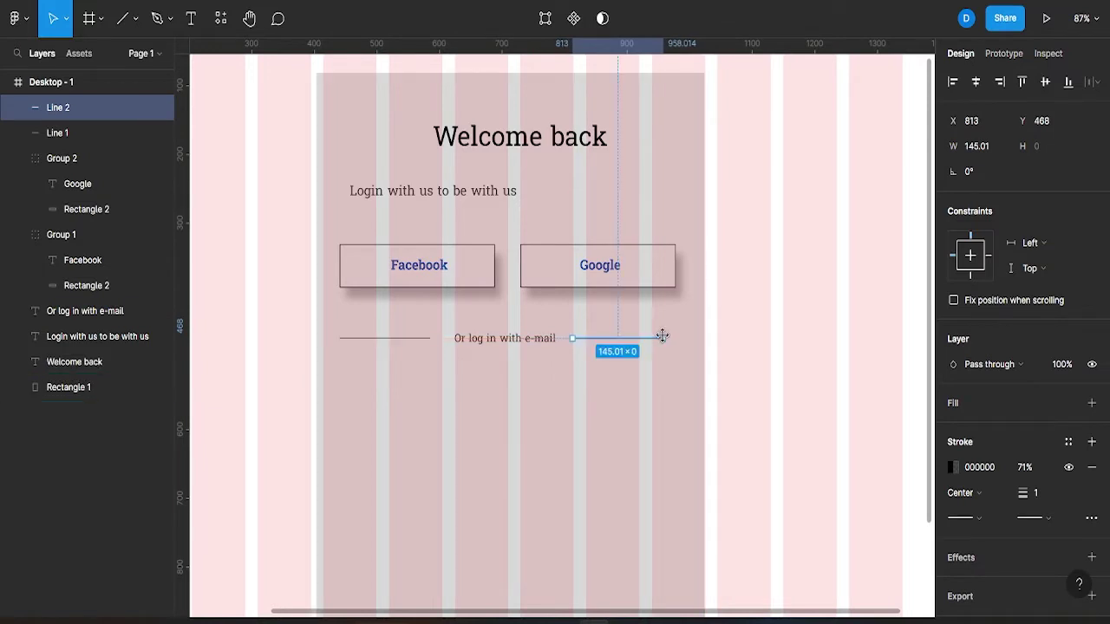
# Nudge the right divider line closer to the 'Or log in with e-mail' text
pyautogui.moveTo(661, 335); pyautogui.dragTo(661, 337)
pyautogui.click(749, 347)
pyautogui.click(597, 357)
pyautogui.scroll(1, 605, 335)
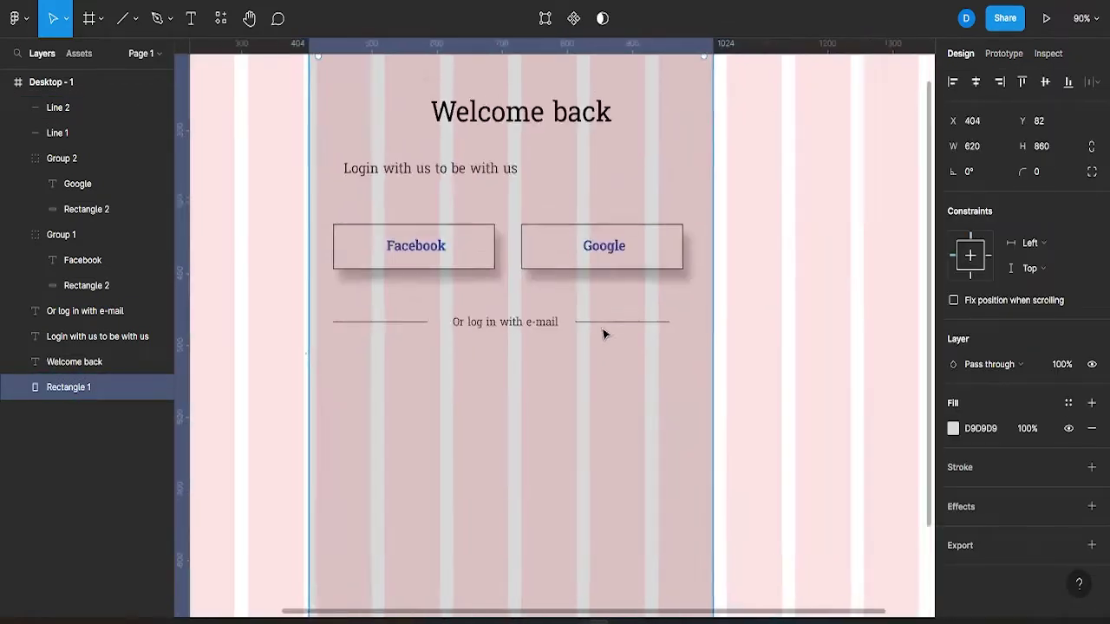
pyautogui.press('Escape')
pyautogui.scroll(-3, 604, 334)
pyautogui.scroll(-1, 532, 425)
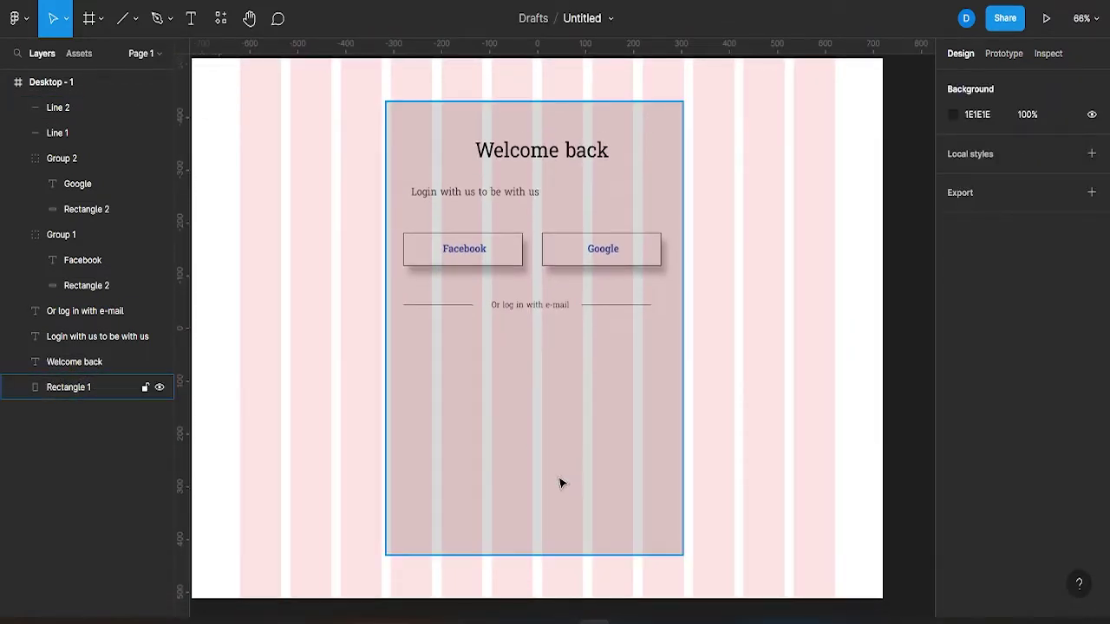
# Copy the Facebook button below the divider as a field with Regular, left-aligned placeholder text
pyautogui.click(517, 256)
pyautogui.hotkey('ctrl', 'd')
pyautogui.moveTo(517, 255)
pyautogui.mouseDown()
pyautogui.moveTo(530, 325)
pyautogui.moveTo(515, 390)
pyautogui.moveTo(664, 405)
pyautogui.mouseUp()
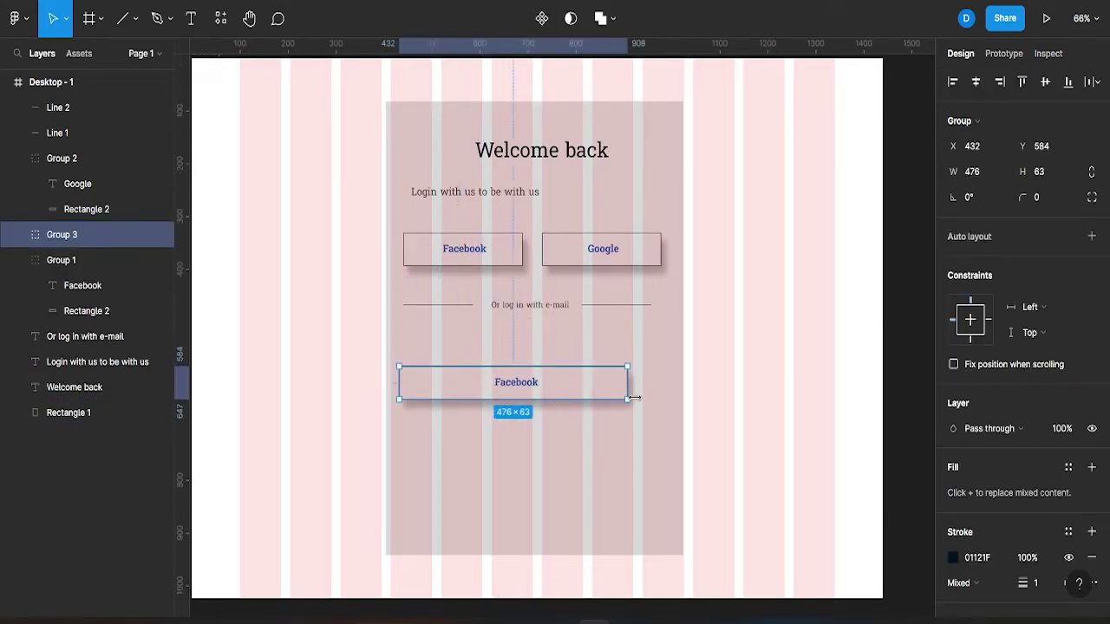
pyautogui.doubleClick(529, 386)
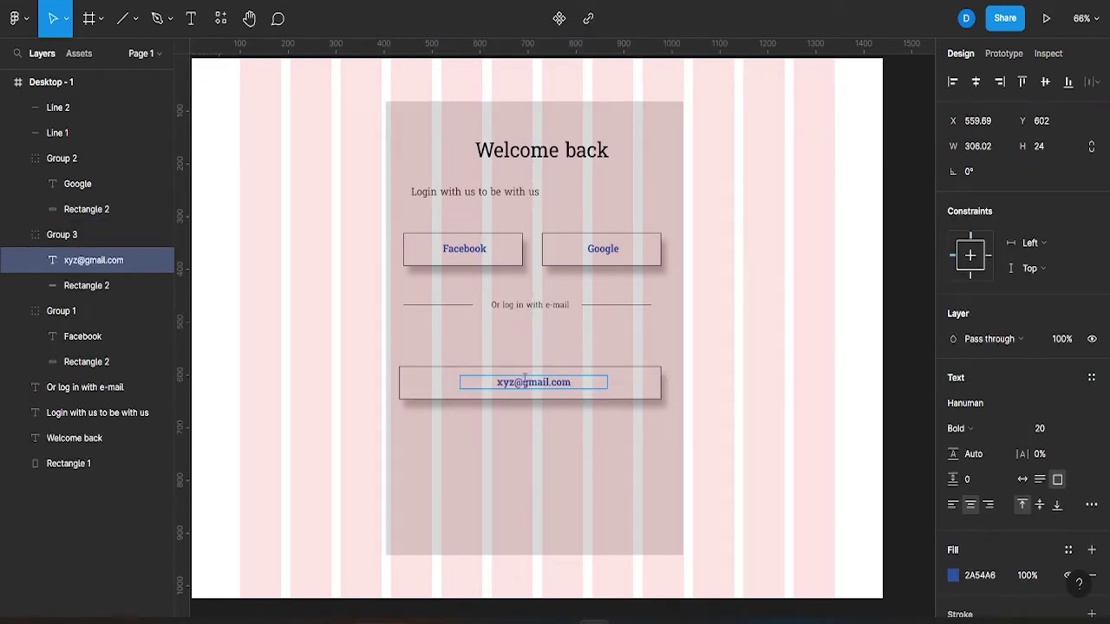
pyautogui.click(961, 429)
pyautogui.click(963, 407)
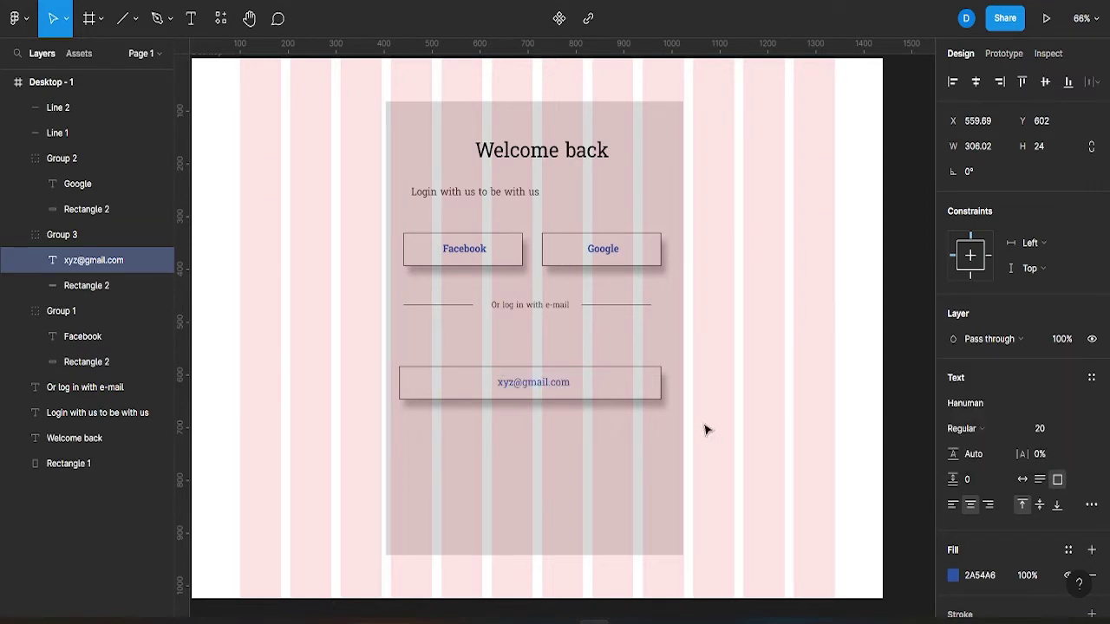
pyautogui.click(954, 505)
pyautogui.moveTo(484, 385); pyautogui.dragTo(435, 387)
pyautogui.click(602, 426)
pyautogui.hotkey('ctrl', 'z')
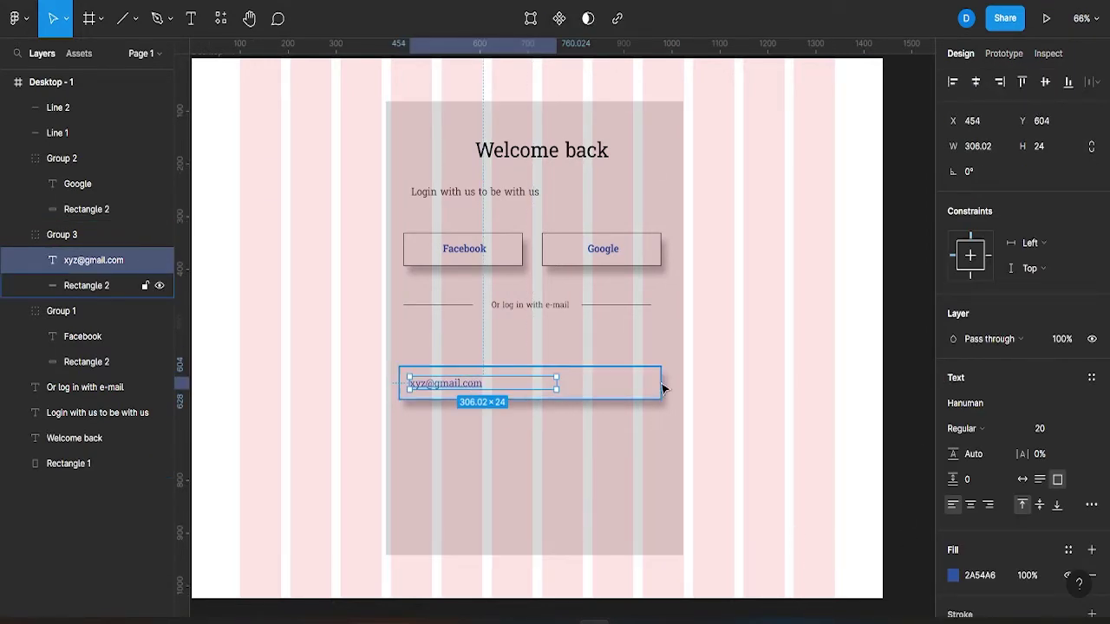
# Change the e-mail field's border from blue to black
pyautogui.click(663, 389)
pyautogui.click(954, 468)
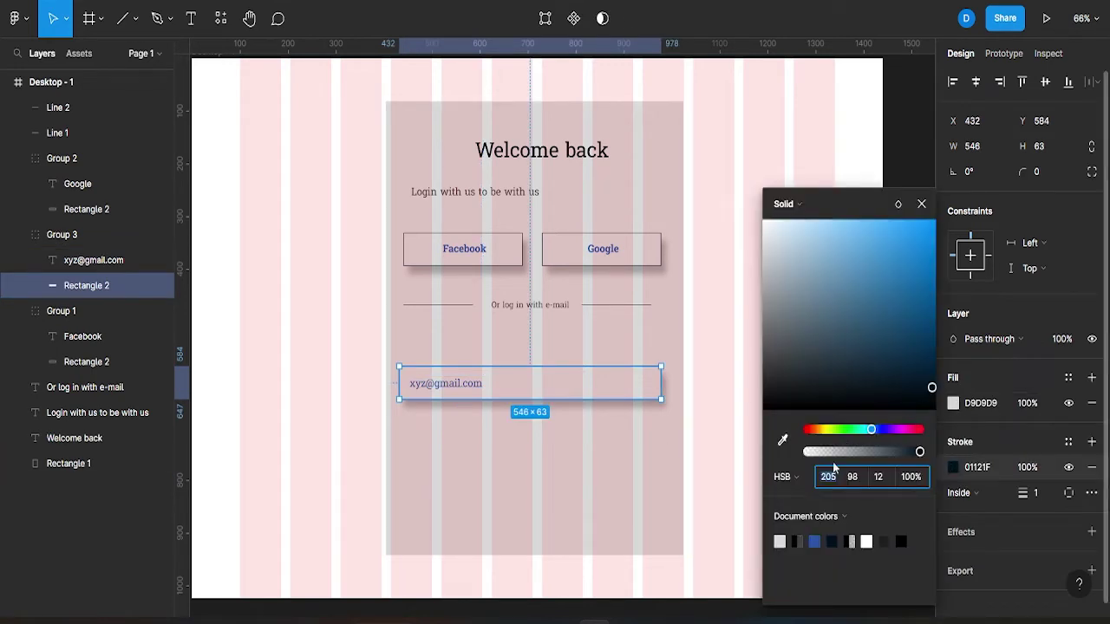
pyautogui.click(886, 541)
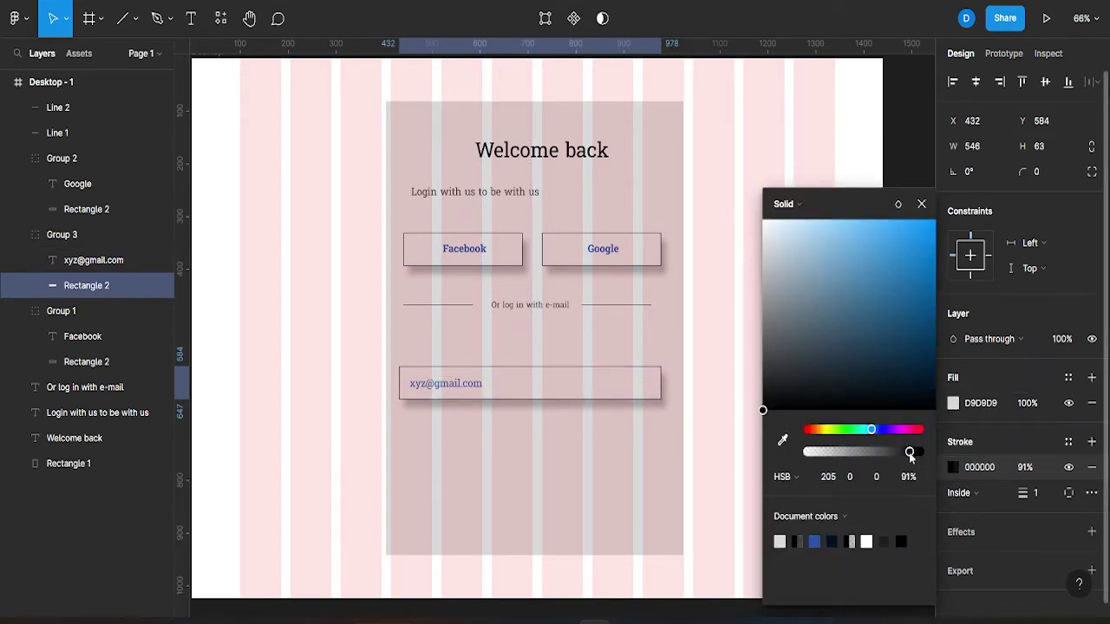
pyautogui.click(813, 431)
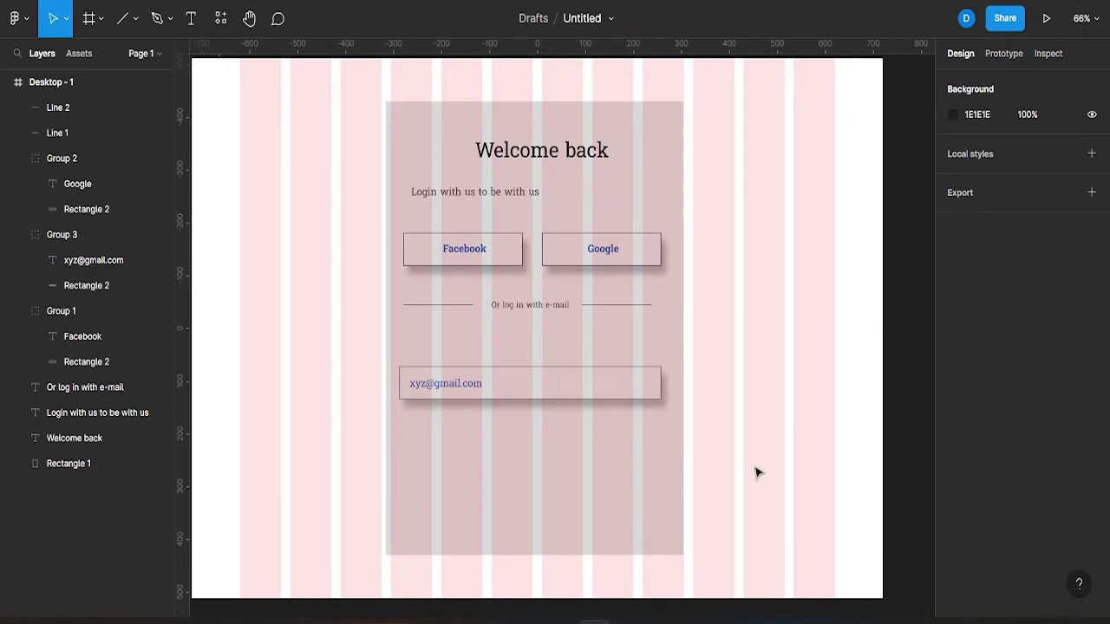
# Duplicate the subtitle above the e-mail field and retitle it 'E-mail address'
pyautogui.click(518, 314)
pyautogui.click(452, 189)
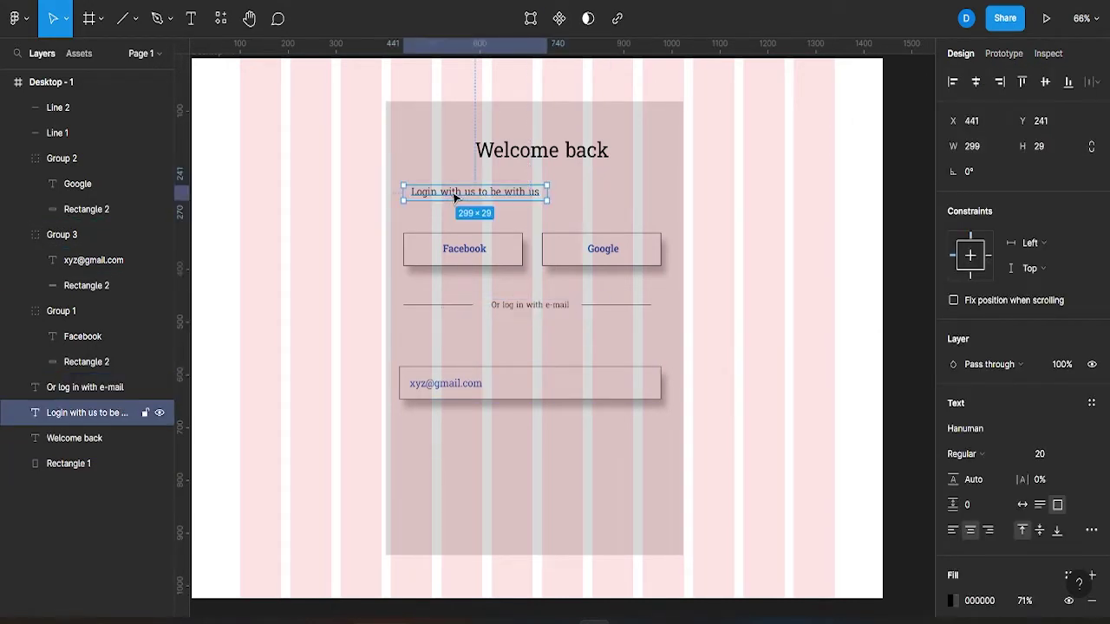
pyautogui.hotkey('ctrl', 'd')
pyautogui.moveTo(453, 195); pyautogui.dragTo(444, 355)
pyautogui.write('E-mail addre')
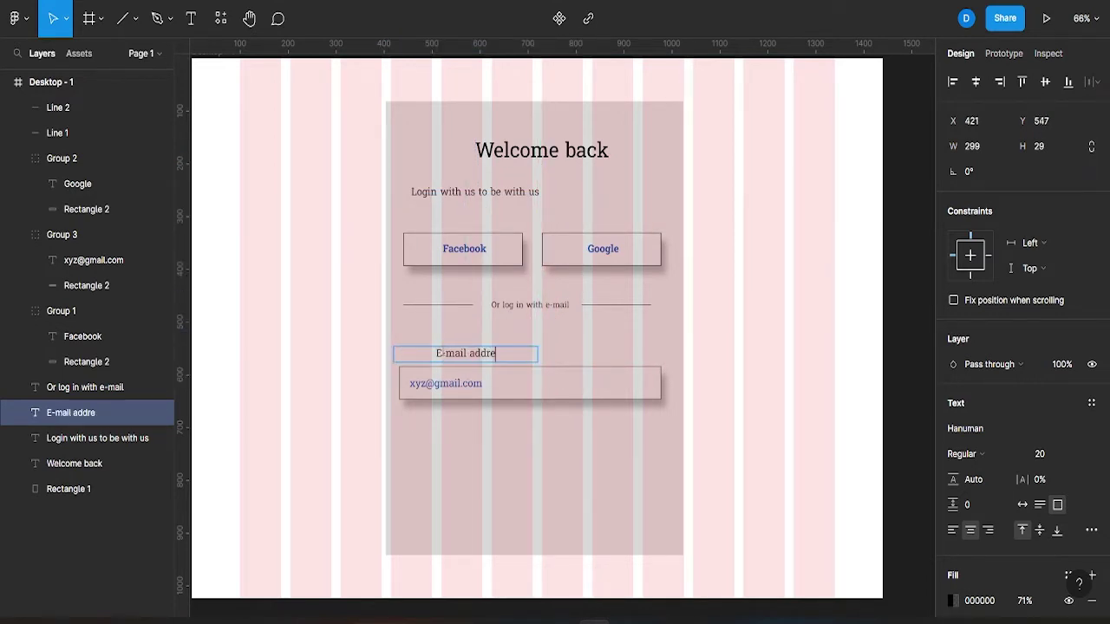
pyautogui.write('ss')
pyautogui.press('Escape')
pyautogui.moveTo(487, 358); pyautogui.dragTo(460, 359)
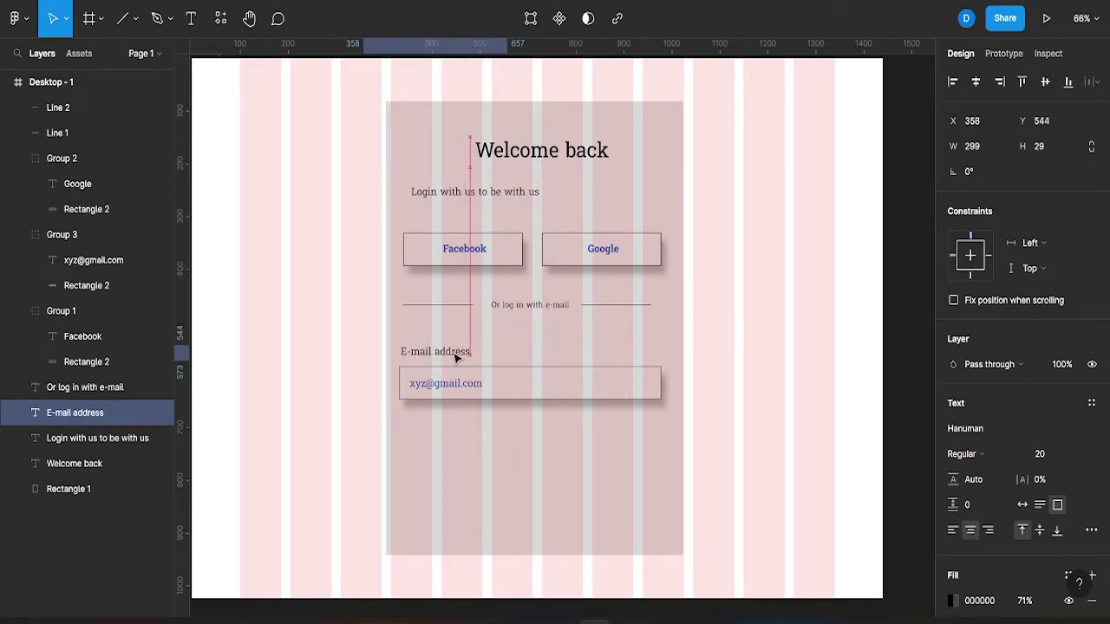
# Narrow the E-mail address label and align it with the field's left edge
pyautogui.click(953, 600)
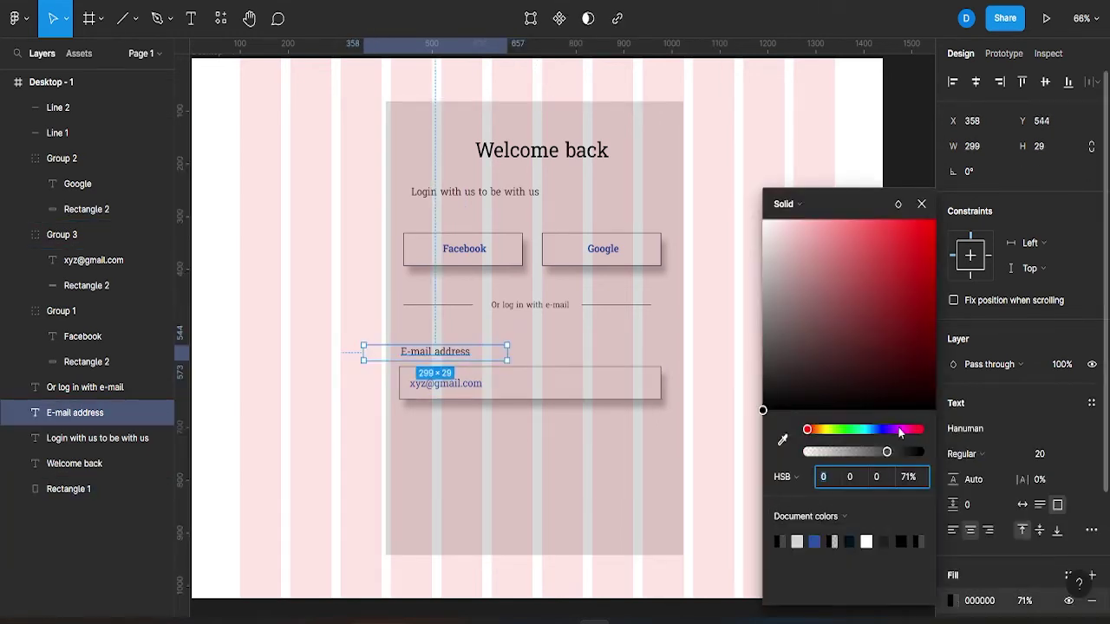
pyautogui.moveTo(364, 356); pyautogui.dragTo(397, 356)
pyautogui.click(922, 204)
pyautogui.scroll(5, 523, 352)
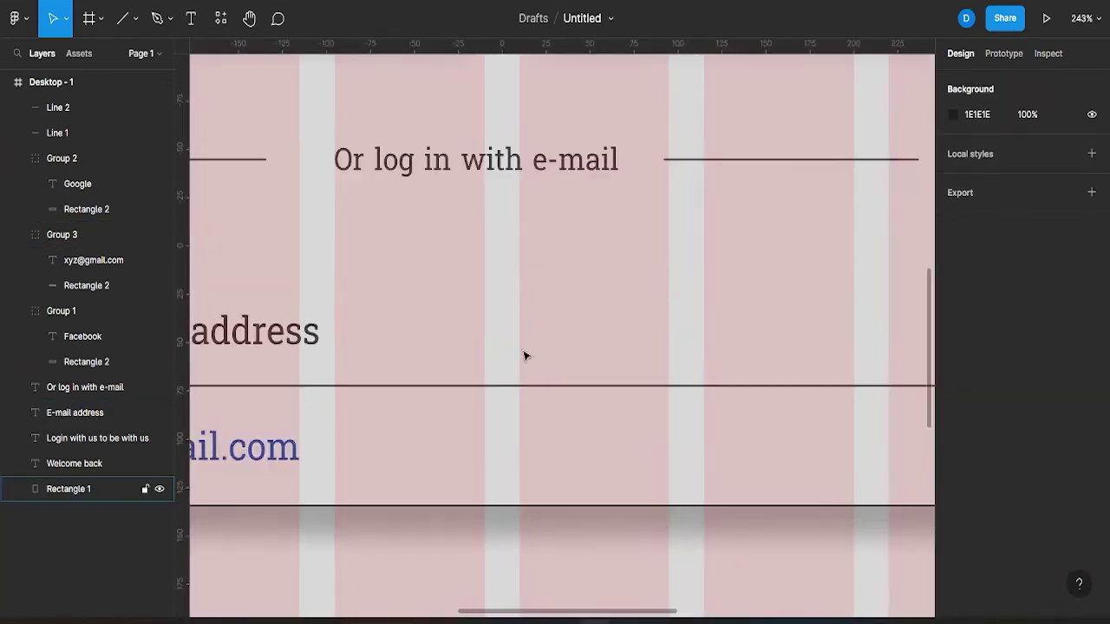
pyautogui.scroll(3, 874, 321)
pyautogui.click(468, 312)
pyautogui.hotkey('shift', 'Left')
pyautogui.hotkey('shift', 'Left')
pyautogui.hotkey('shift', 'Left')
pyautogui.press('Left')
pyautogui.press('Left')
pyautogui.press('Left')
pyautogui.press('Down')
pyautogui.press('Down')
pyautogui.press('Down')
pyautogui.press('Down')
pyautogui.press('Down')
pyautogui.press('Down')
pyautogui.press('Down')
pyautogui.press('Down')
pyautogui.press('Down')
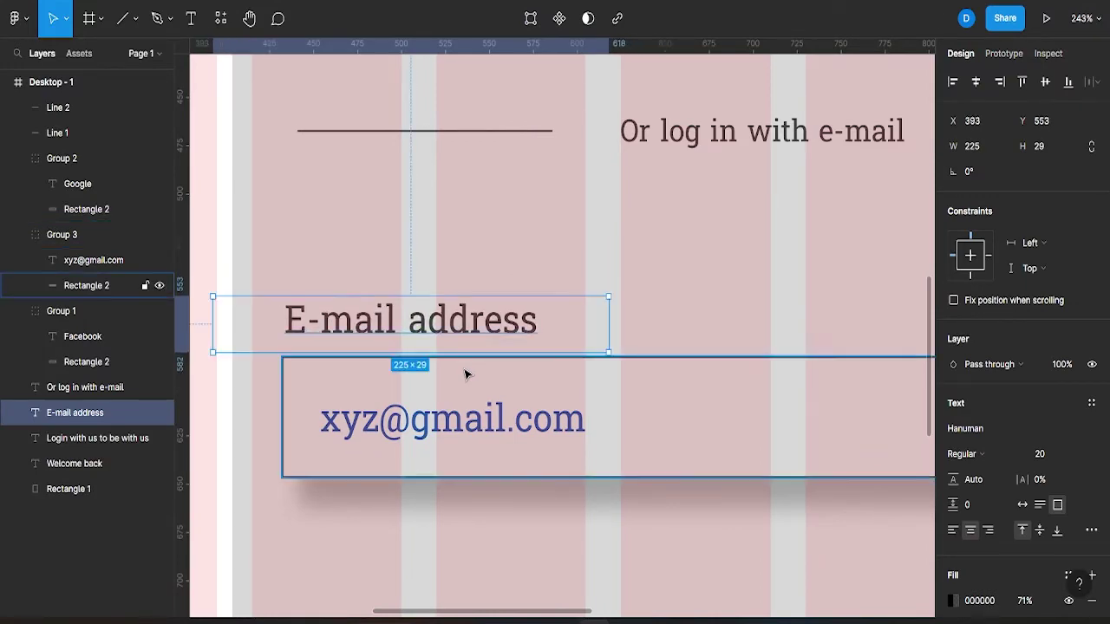
# Group the E-mail address label with the input, then duplicate the group
pyautogui.scroll(-5, 466, 374)
pyautogui.click(453, 451)
pyautogui.click(480, 378)
pyautogui.keyDown('shift'); pyautogui.click(448, 355); pyautogui.keyUp('shift')
pyautogui.hotkey('ctrl', 'g')
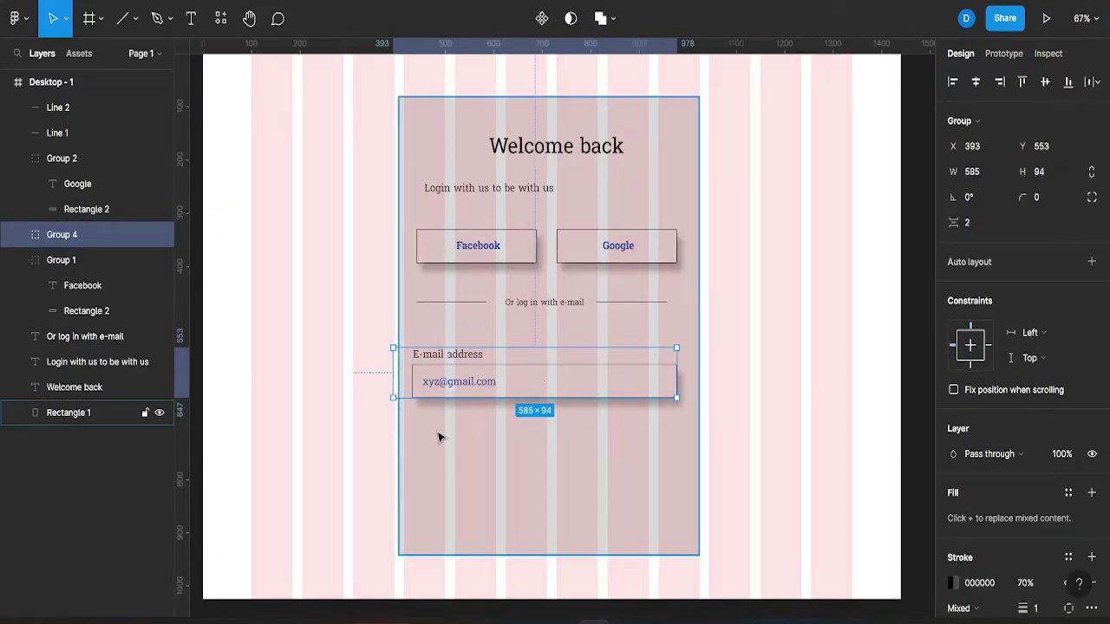
pyautogui.scroll(-2, 451, 408)
pyautogui.hotkey('ctrl', 'd')
# Move the copied group below the e-mail field and align its Password label left
pyautogui.moveTo(463, 385); pyautogui.dragTo(463, 450)
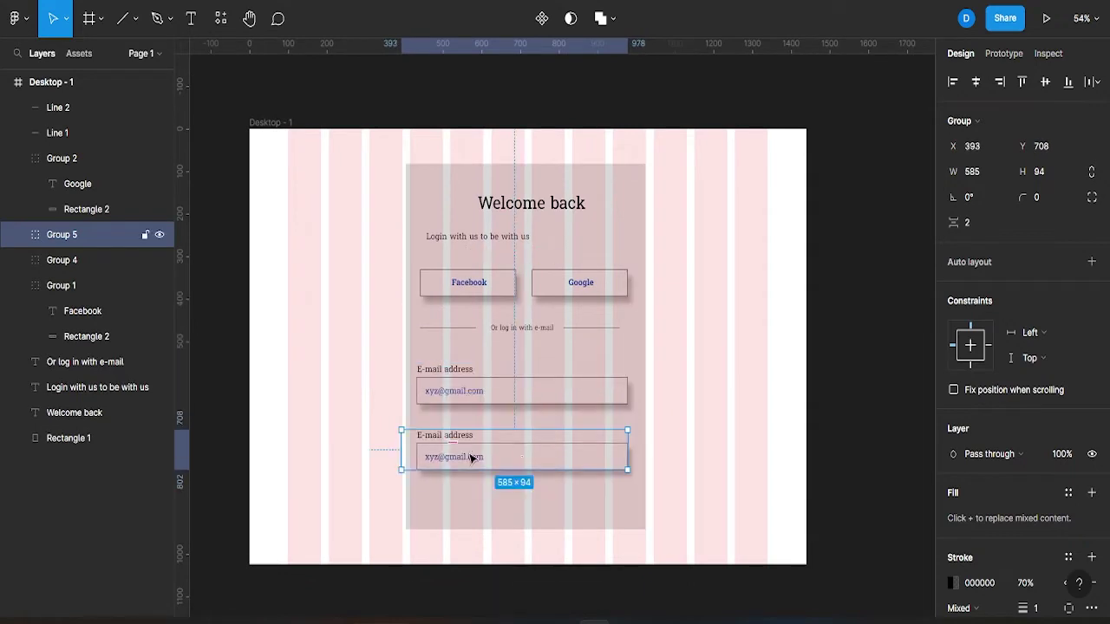
pyautogui.doubleClick(449, 433)
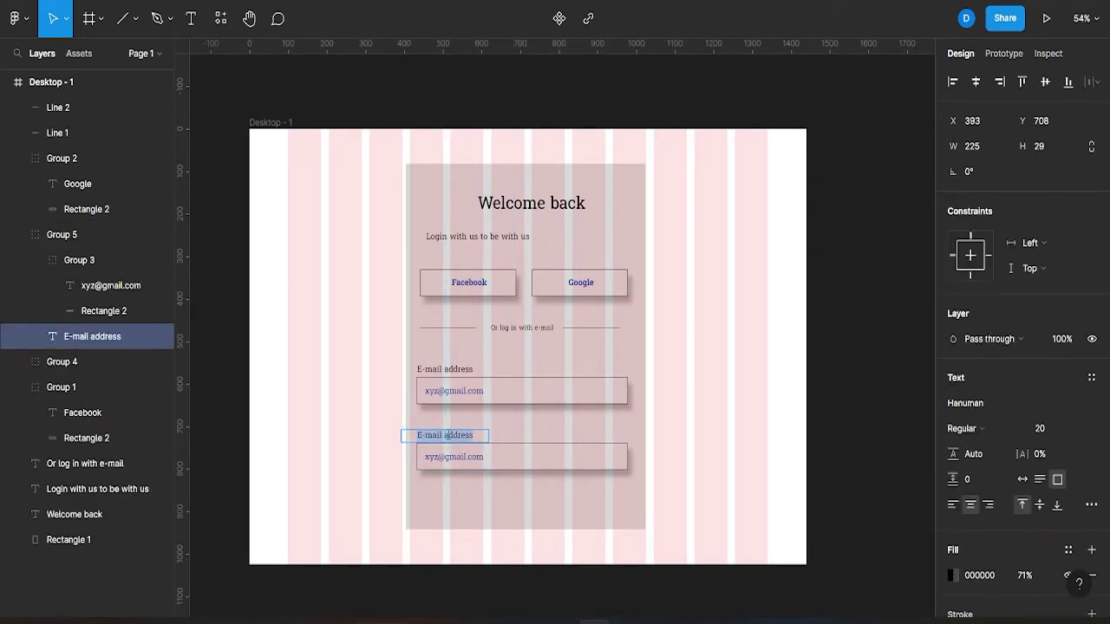
pyautogui.moveTo(400, 435); pyautogui.dragTo(422, 435)
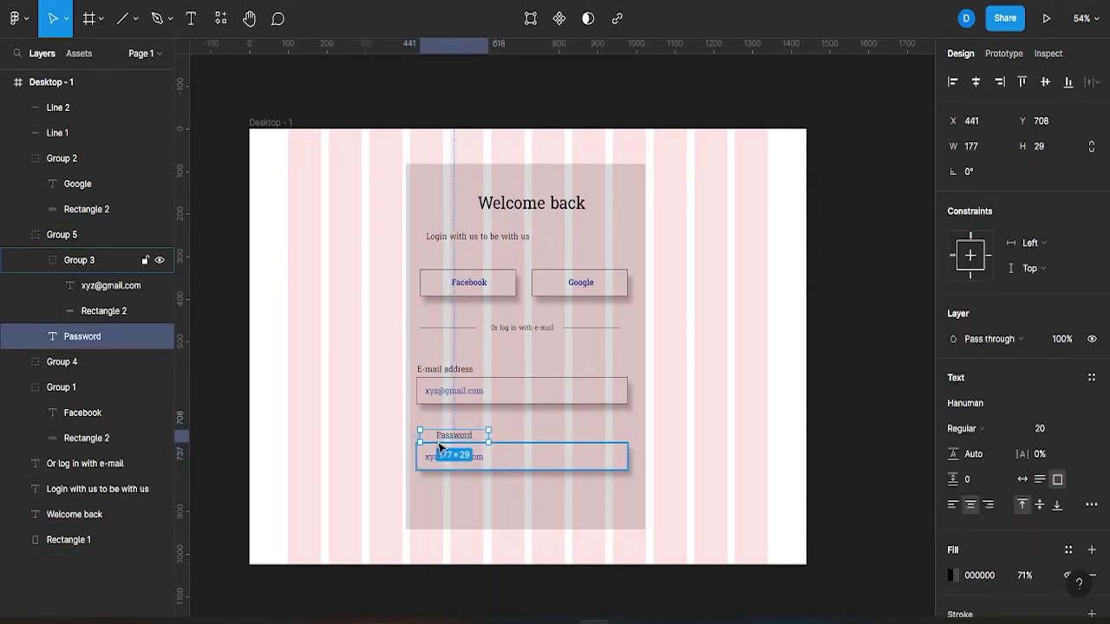
pyautogui.scroll(5, 521, 458)
pyautogui.hotkey('shift', 'Left')
pyautogui.hotkey('shift', 'Left')
pyautogui.hotkey('shift', 'Left')
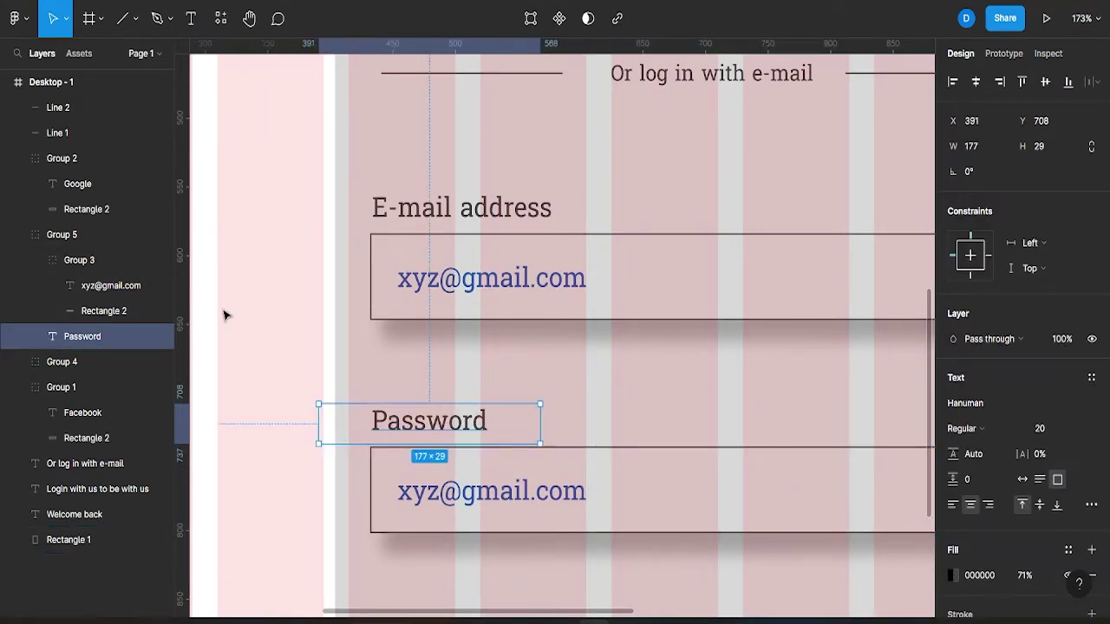
pyautogui.click(380, 347)
pyautogui.moveTo(423, 425); pyautogui.dragTo(423, 425)
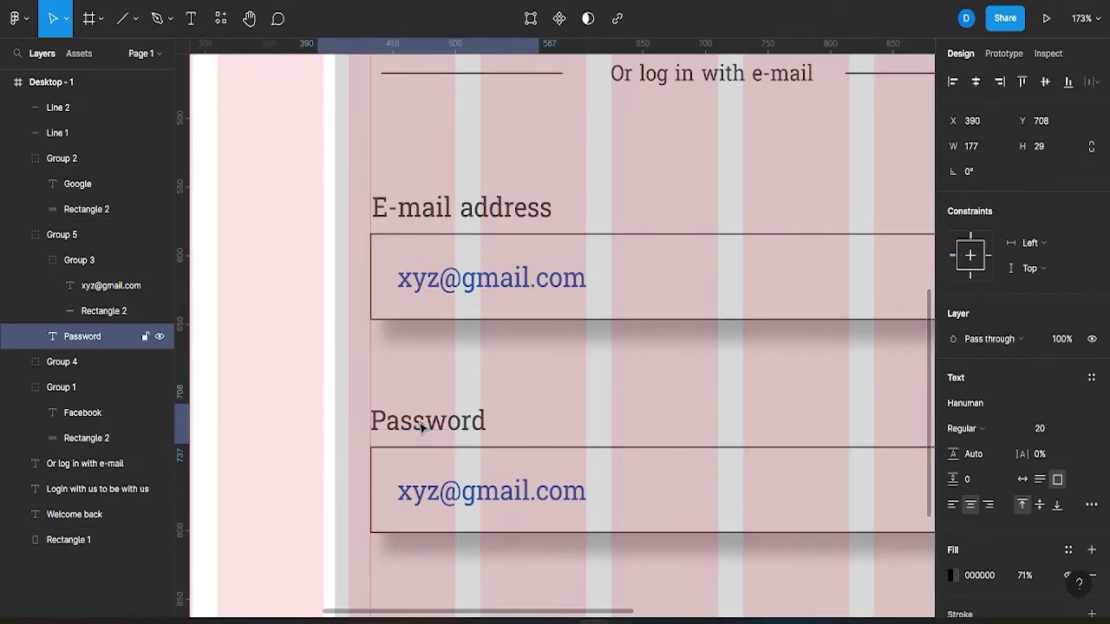
# Check the E-mail address label, then select the 'Or log in with e-mail' text
pyautogui.doubleClick(407, 204)
pyautogui.scroll(-5, 372, 297)
pyautogui.scroll(-3, 464, 339)
pyautogui.scroll(2, 484, 374)
pyautogui.scroll(-3, 485, 374)
pyautogui.scroll(2, 546, 446)
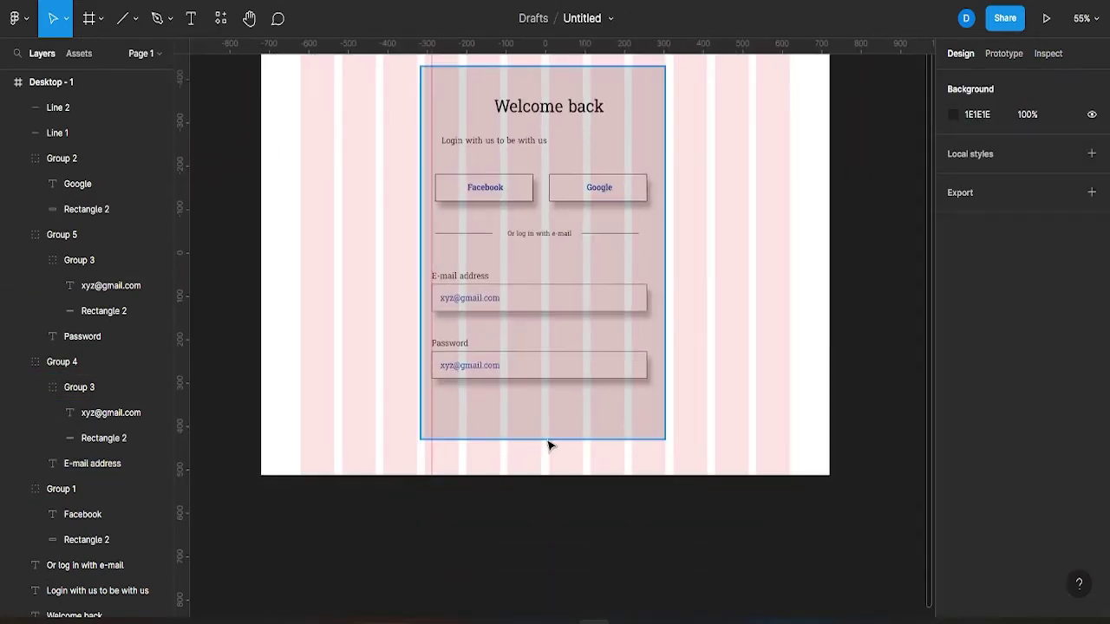
pyautogui.click(548, 242)
# Duplicate the divider text below the Password field as 'Remember me'
pyautogui.hotkey('ctrl', 'd')
pyautogui.moveTo(548, 242); pyautogui.dragTo(477, 396)
pyautogui.write('Remember me')
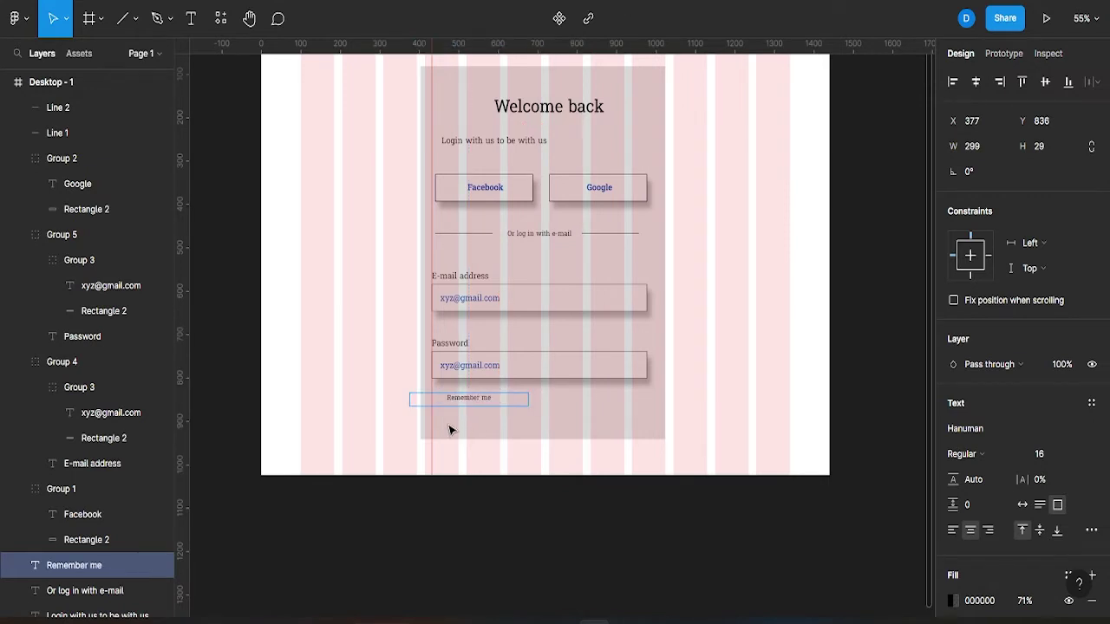
pyautogui.press('Escape')
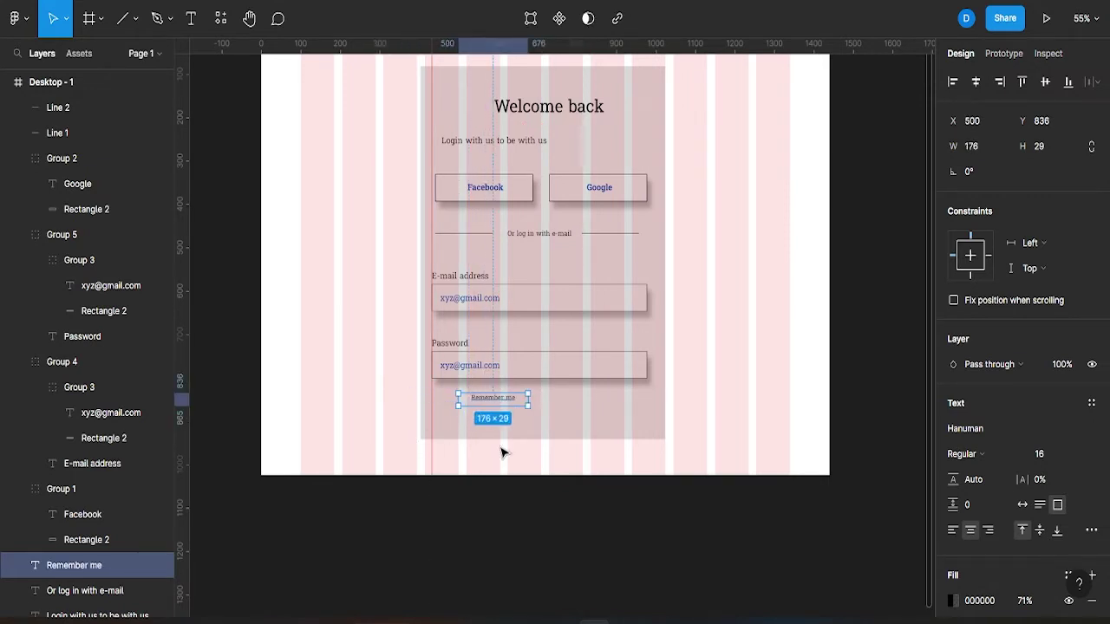
pyautogui.click(501, 451)
# Draw a 22×22 checkbox square with a black outline left of Remember me
pyautogui.scroll(5, 387, 377)
pyautogui.scroll(3, 386, 377)
pyautogui.click(136, 18)
pyautogui.click(95, 50)
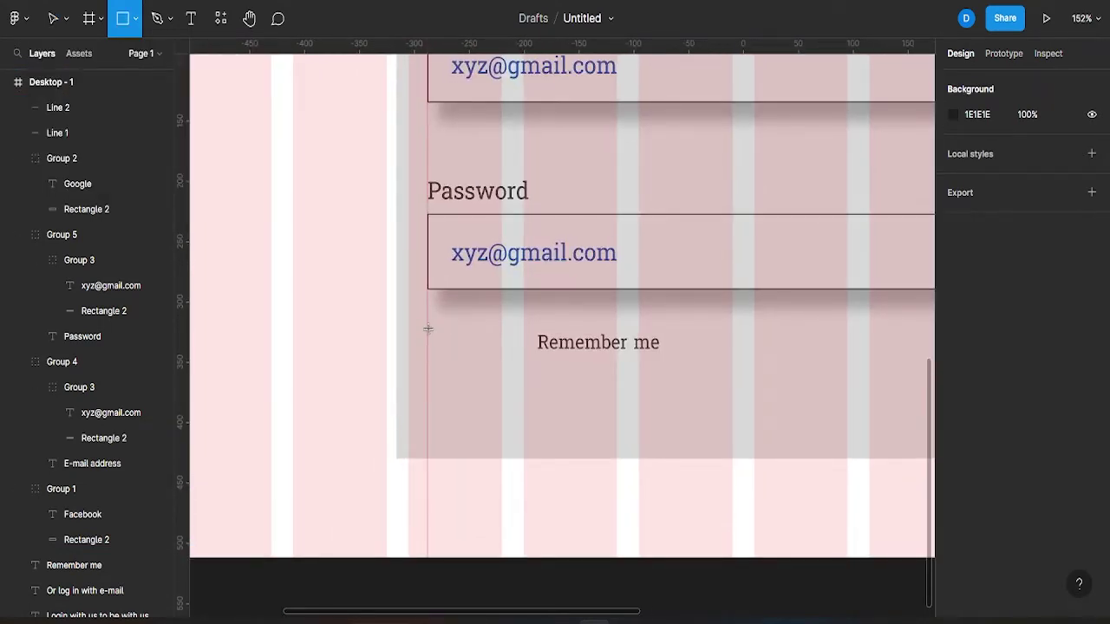
pyautogui.moveTo(427, 325); pyautogui.dragTo(451, 347)
pyautogui.write('2')
pyautogui.press('Return')
pyautogui.click(439, 337)
pyautogui.click(1092, 467)
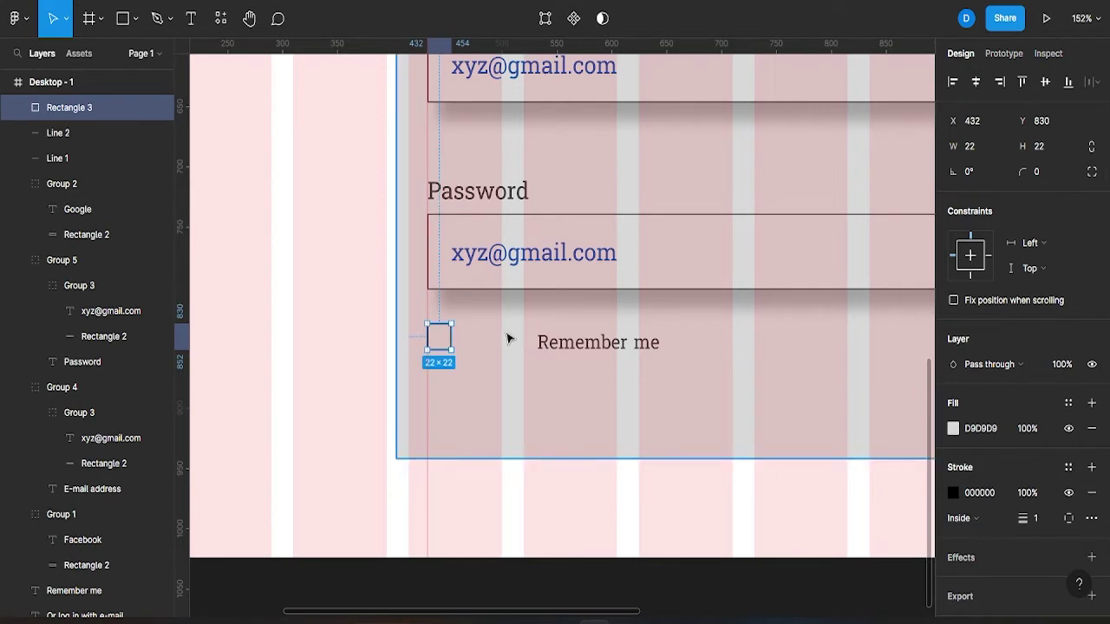
pyautogui.click(953, 494)
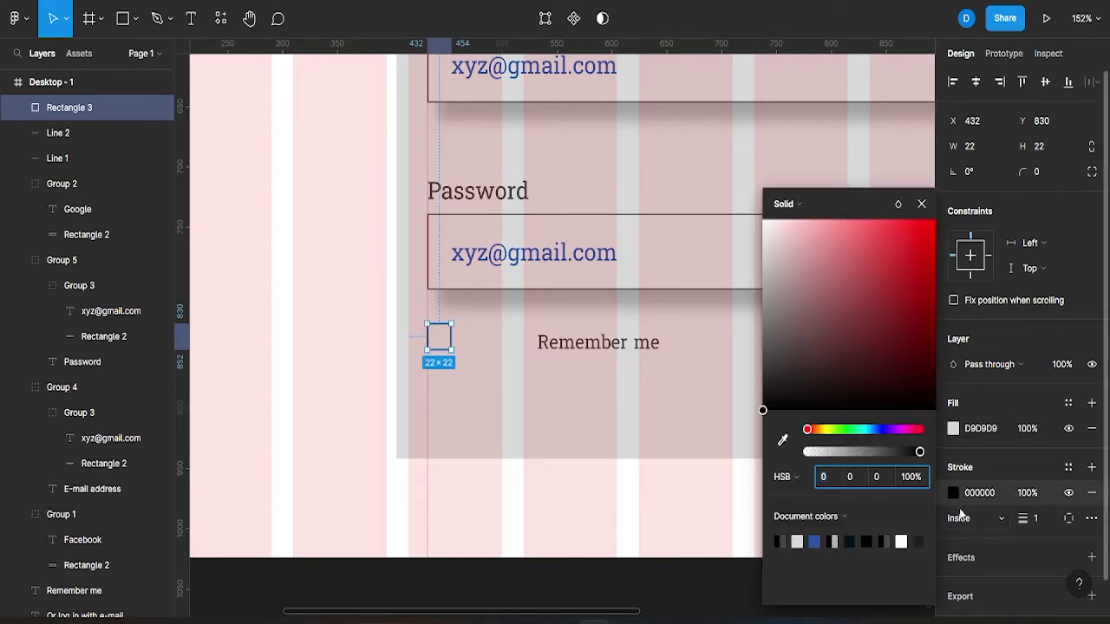
pyautogui.click(921, 204)
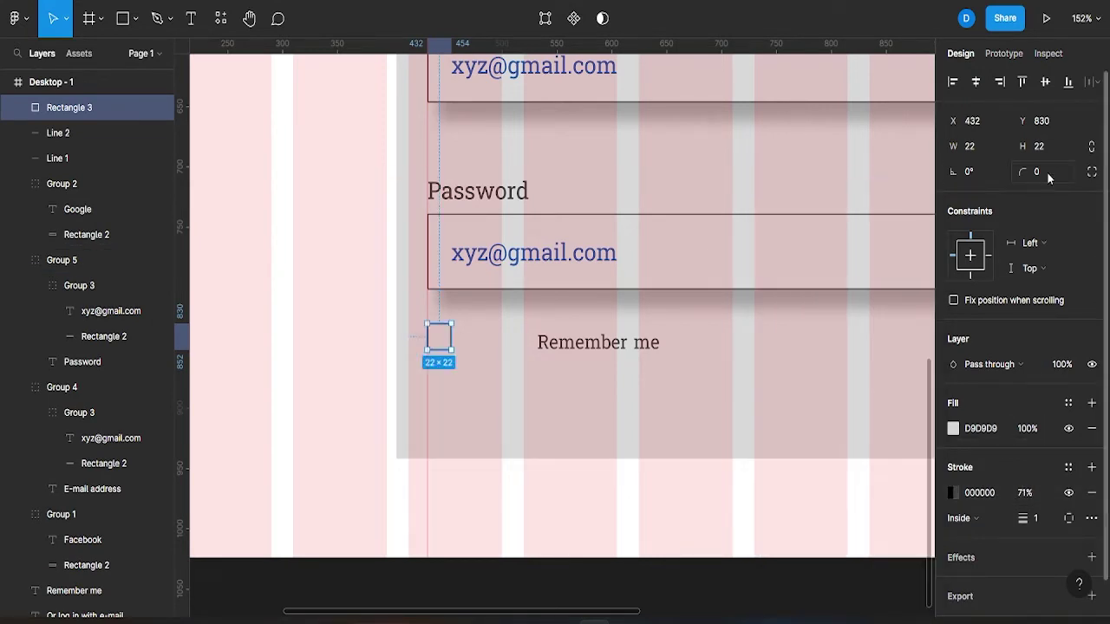
# Place Remember me beside the checkbox, bold and at 100% opacity
pyautogui.moveTo(598, 343); pyautogui.dragTo(520, 335)
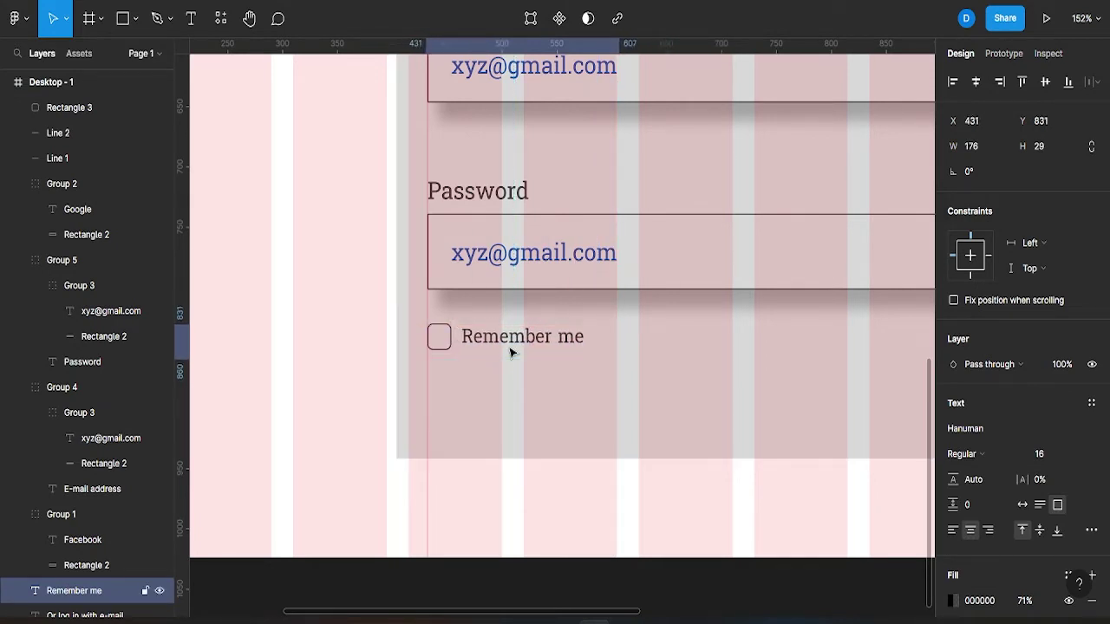
pyautogui.doubleClick(511, 337)
pyautogui.hotkey('ctrl', 'b')
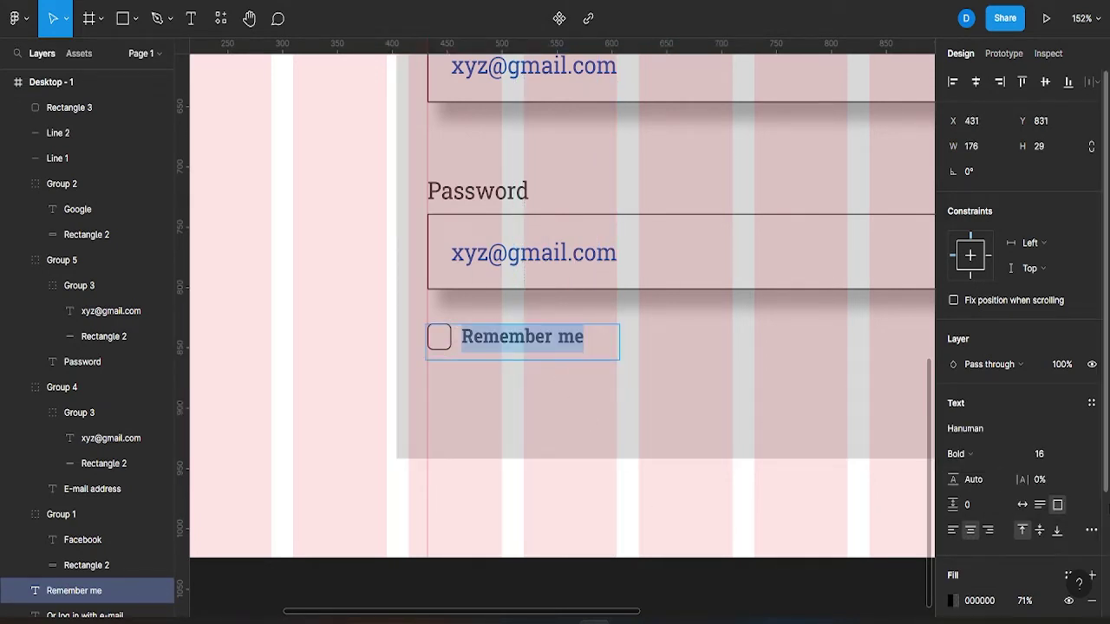
pyautogui.click(952, 601)
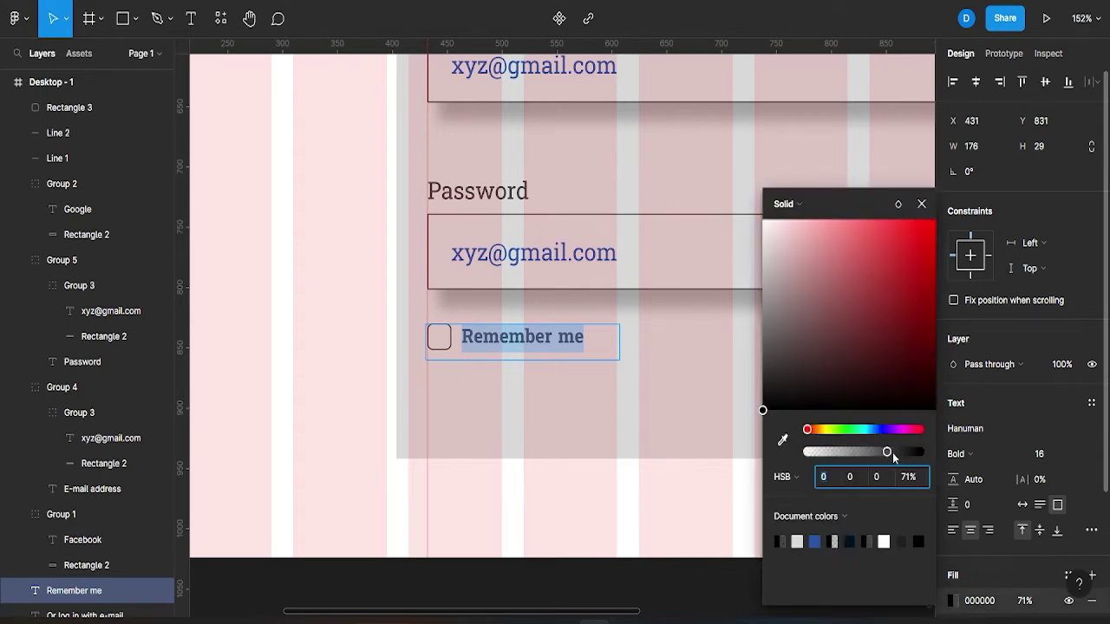
pyautogui.moveTo(892, 453); pyautogui.dragTo(922, 453)
pyautogui.press('Escape')
# Copy Remember me to the right as 'Forgot password', aligned to the field's right edge
pyautogui.scroll(-4, 612, 360)
pyautogui.scroll(-1, 612, 360)
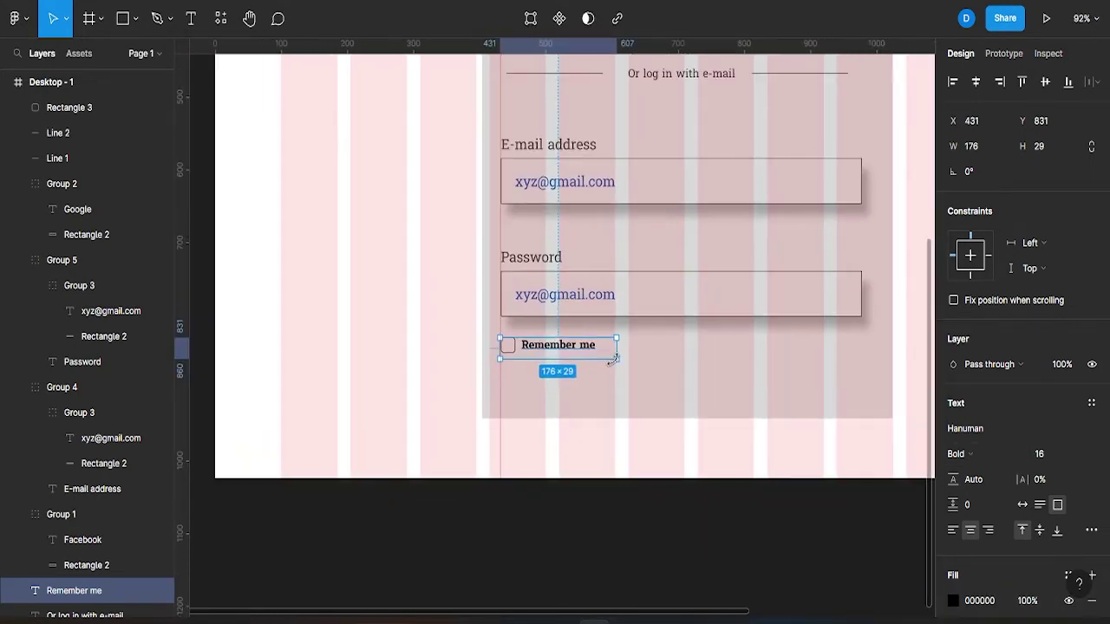
pyautogui.scroll(2, 573, 347)
pyautogui.scroll(1, 573, 345)
pyautogui.doubleClick(573, 345)
pyautogui.press('Escape')
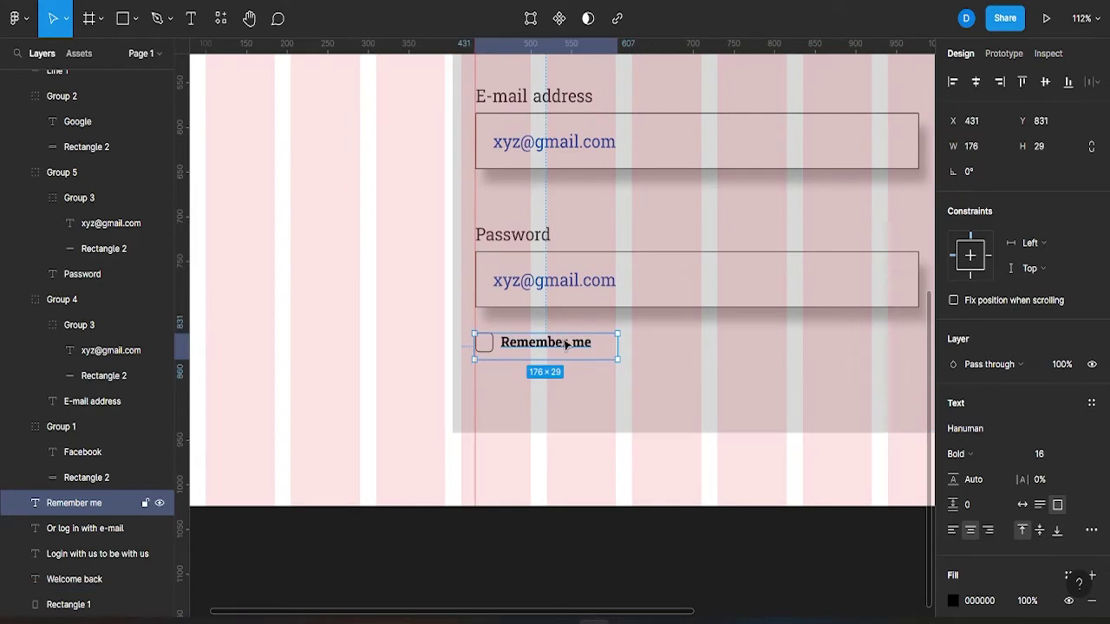
pyautogui.moveTo(573, 345); pyautogui.dragTo(720, 345)
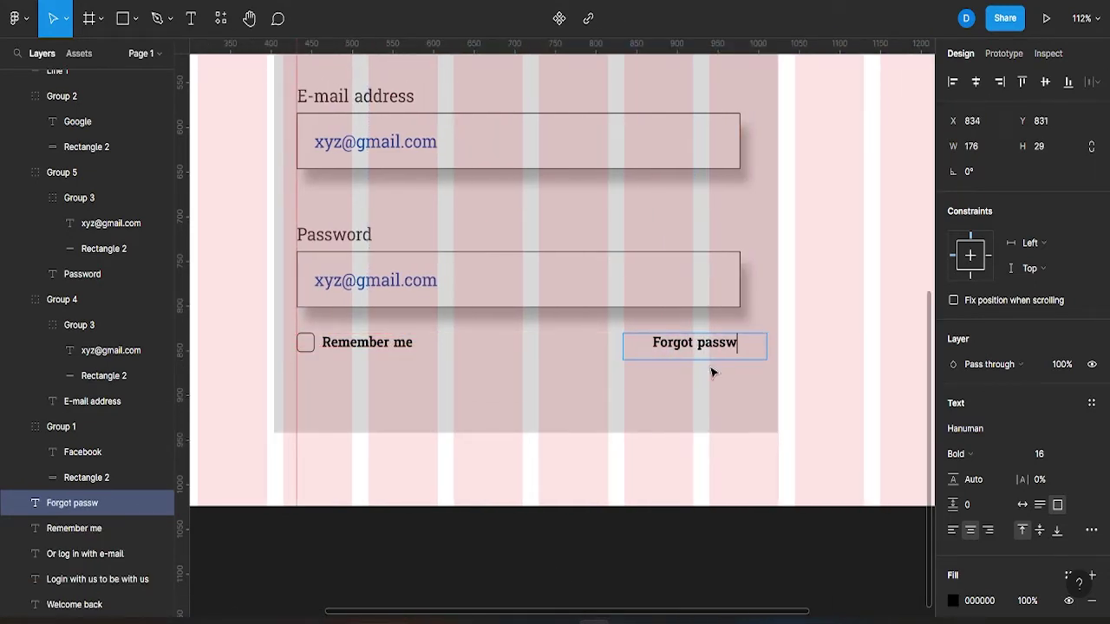
pyautogui.press('Escape')
pyautogui.moveTo(706, 360); pyautogui.dragTo(692, 383)
pyautogui.scroll(-3, 709, 383)
# Select the heading, subtitle, Facebook and Google buttons, and divider elements
pyautogui.scroll(-3, 709, 383)
pyautogui.click(742, 307)
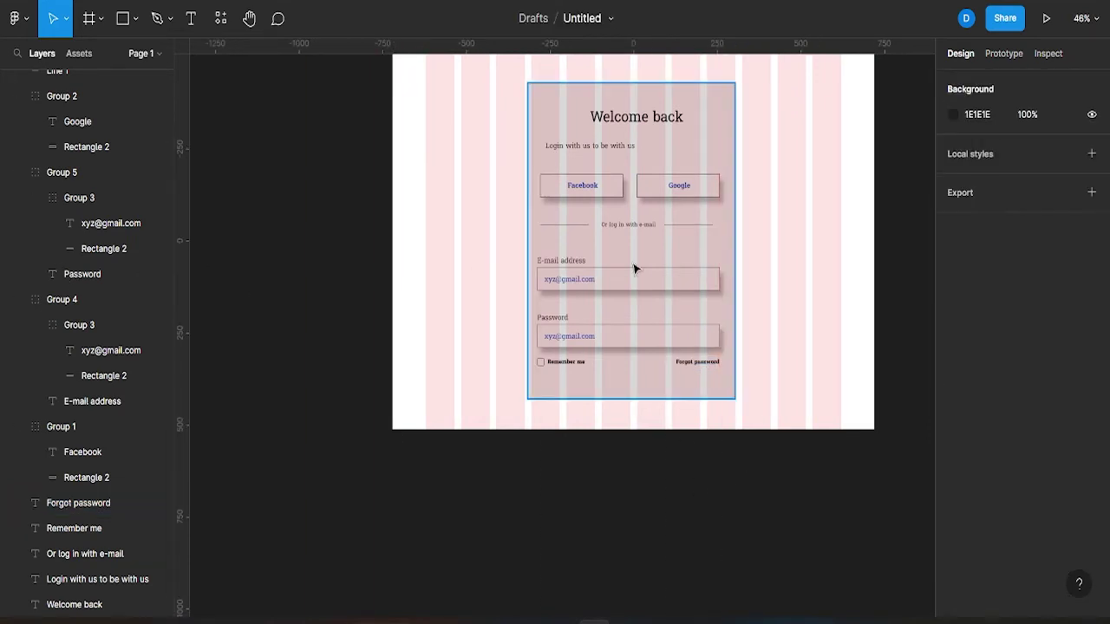
pyautogui.scroll(2, 635, 268)
pyautogui.scroll(-2, 635, 268)
pyautogui.click(607, 146)
pyautogui.keyDown('shift'); pyautogui.click(592, 169); pyautogui.keyUp('shift')
pyautogui.keyDown('shift'); pyautogui.click(586, 207); pyautogui.keyUp('shift')
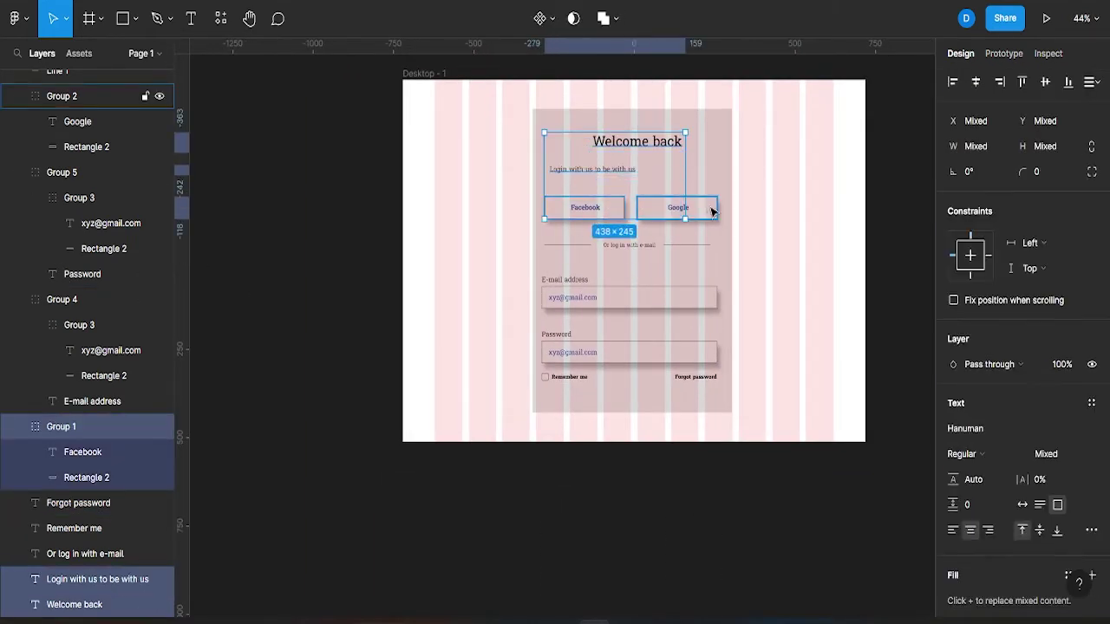
pyautogui.keyDown('shift'); pyautogui.click(685, 208); pyautogui.keyUp('shift')
pyautogui.keyDown('shift'); pyautogui.click(686, 246); pyautogui.keyUp('shift')
pyautogui.keyDown('shift'); pyautogui.click(577, 245); pyautogui.keyUp('shift')
# Add the E-mail, Password and Remember me/Forgot password rows, then nudge everything up
pyautogui.keyDown('shift'); pyautogui.click(625, 304); pyautogui.keyUp('shift')
pyautogui.keyDown('shift'); pyautogui.click(607, 351); pyautogui.keyUp('shift')
pyautogui.keyDown('shift'); pyautogui.click(572, 378); pyautogui.keyUp('shift')
pyautogui.keyDown('shift'); pyautogui.click(685, 378); pyautogui.keyUp('shift')
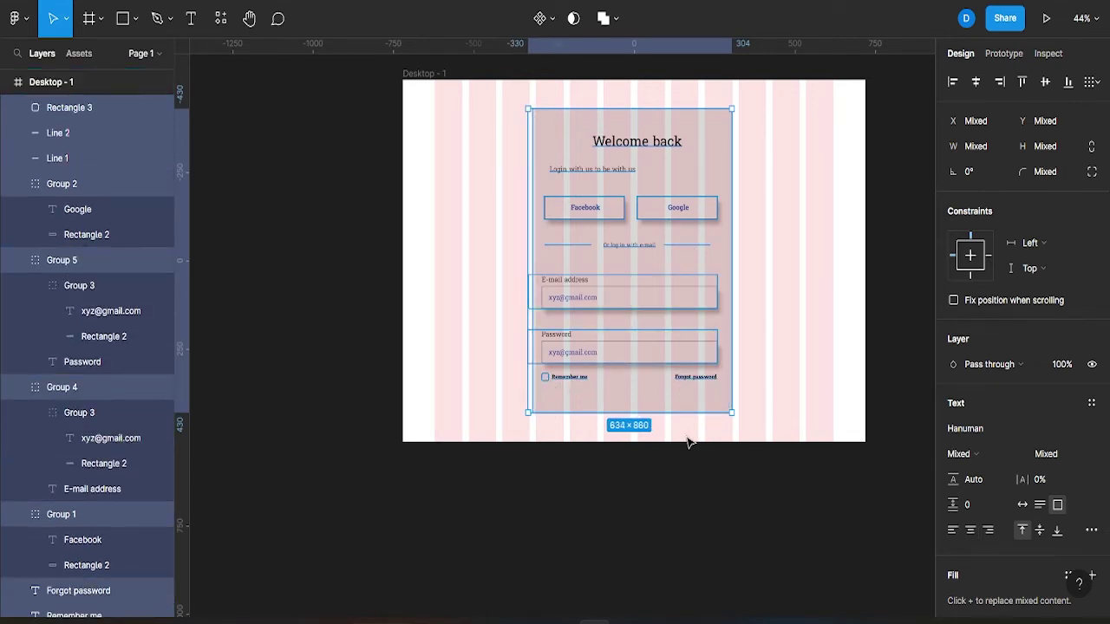
pyautogui.keyDown('shift'); pyautogui.click(719, 397); pyautogui.keyUp('shift')
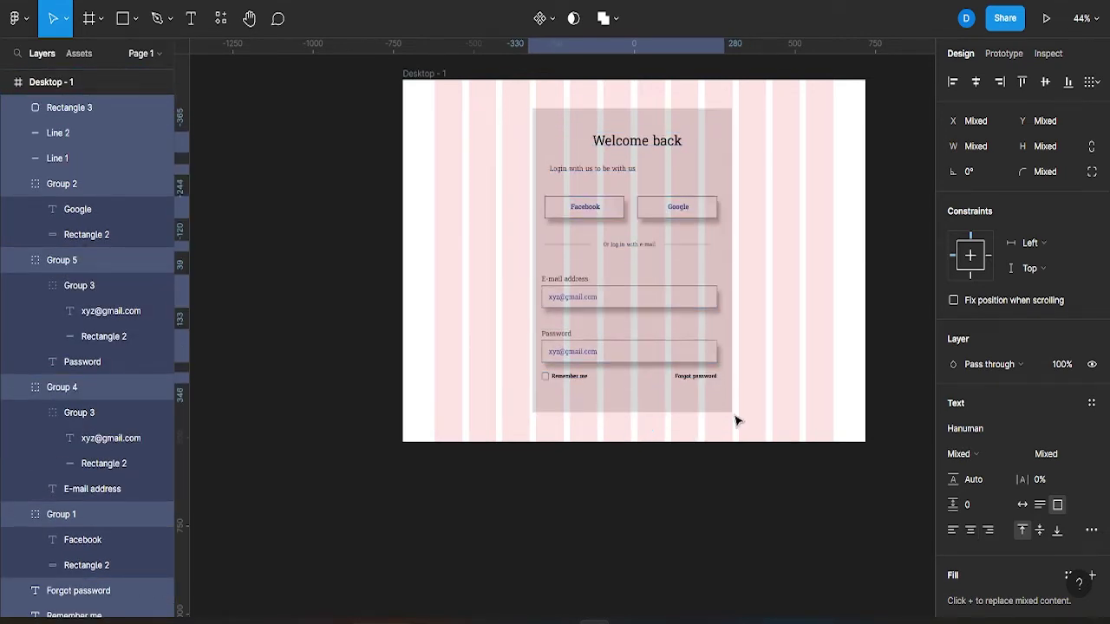
pyautogui.hotkey('shift', 'Up')
pyautogui.hotkey('shift', 'Up')
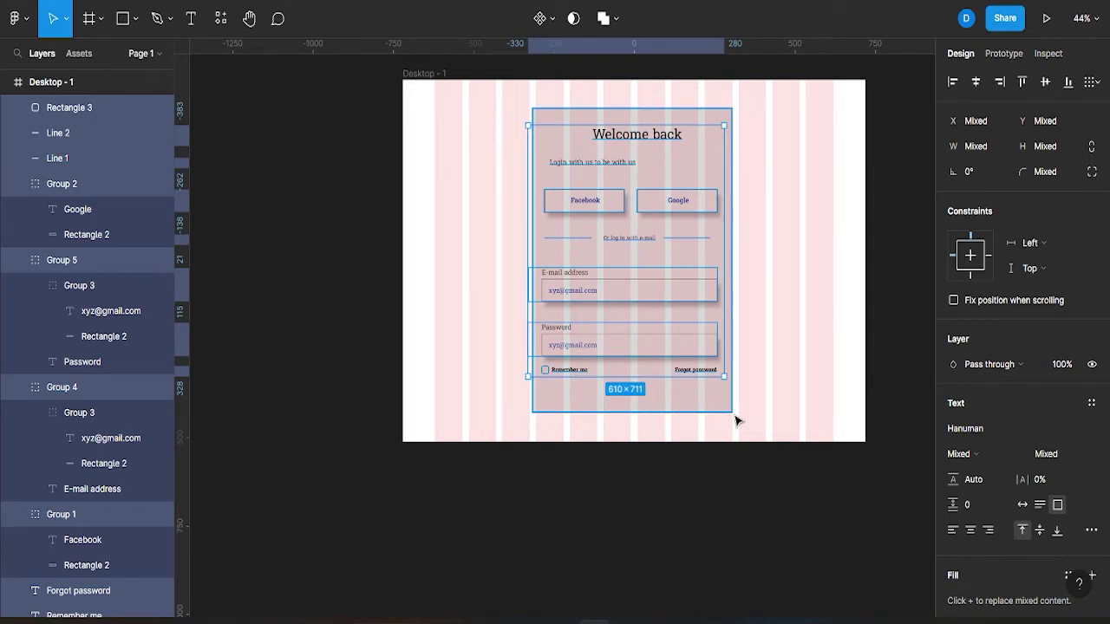
pyautogui.click(735, 421)
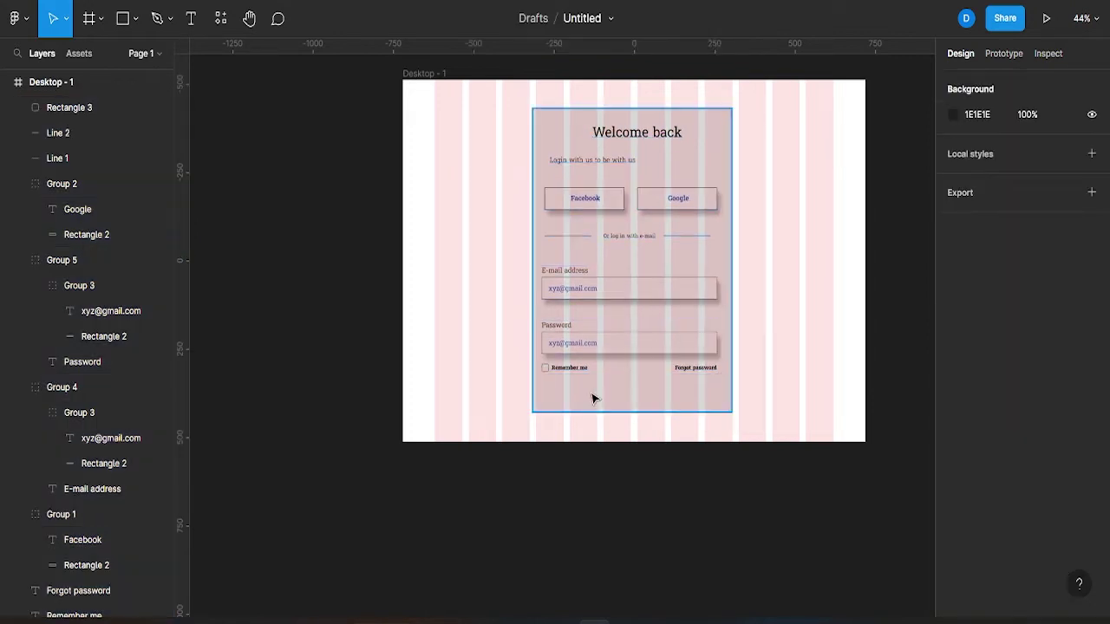
# Duplicate the password field below itself and retype its text as 'Log in'
pyautogui.scroll(3, 619, 402)
pyautogui.click(611, 373)
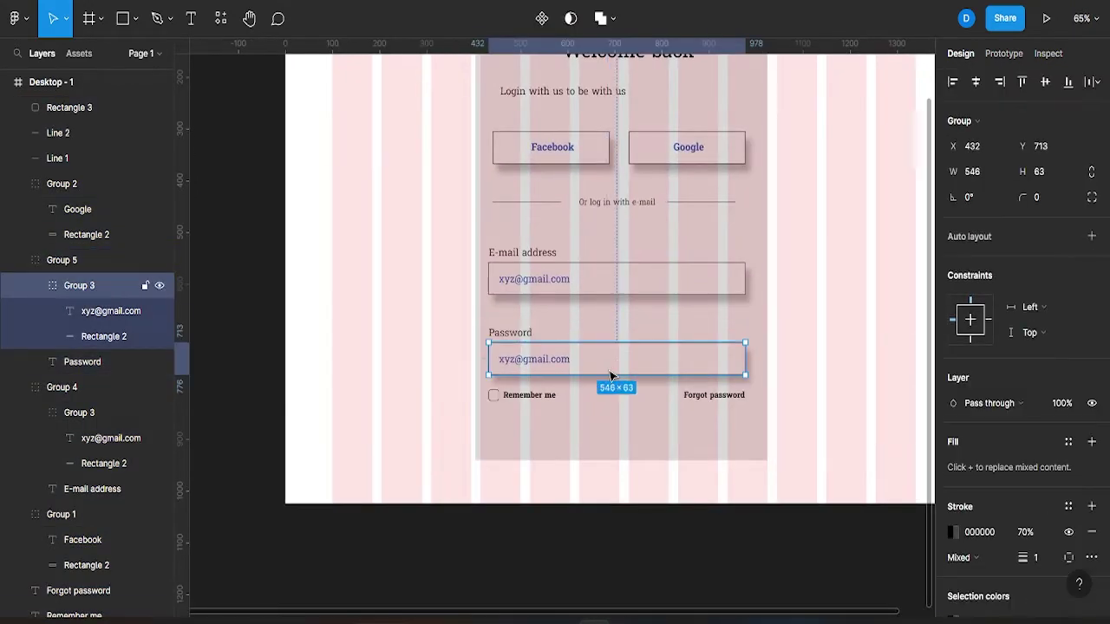
pyautogui.moveTo(610, 373)
pyautogui.mouseDown()
pyautogui.moveTo(616, 441)
pyautogui.moveTo(669, 433)
pyautogui.mouseUp()
pyautogui.doubleClick(559, 431)
pyautogui.doubleClick(663, 427)
pyautogui.write('Log in')
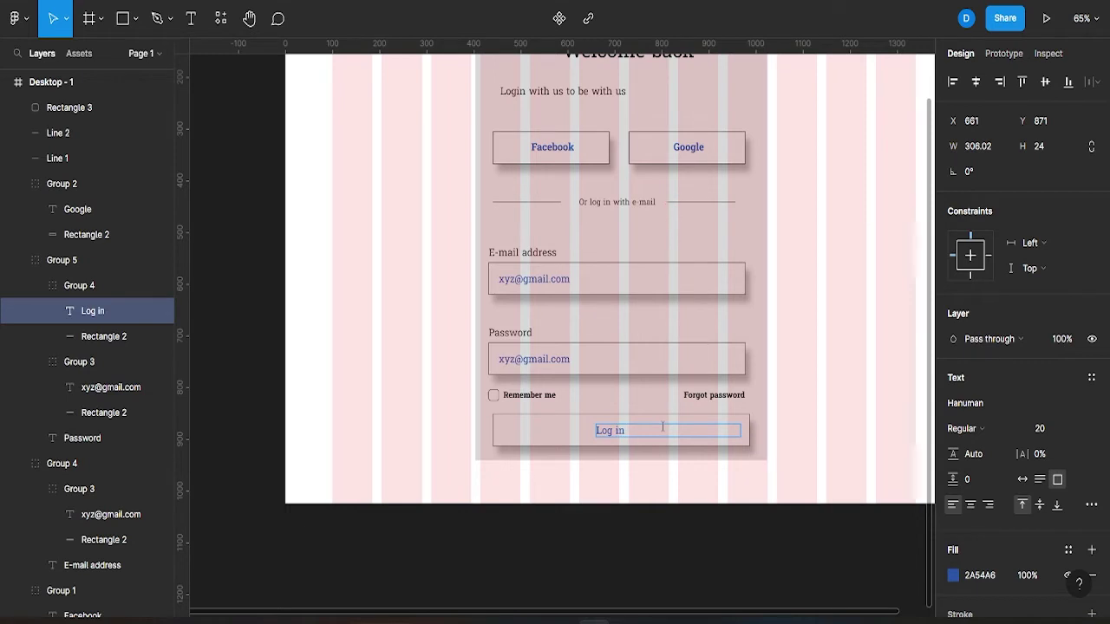
pyautogui.press('Escape')
# Fill the button 2A5AA6 and make the Log in text D9D9D9 Bold
pyautogui.click(953, 575)
pyautogui.click(550, 437)
pyautogui.click(953, 402)
pyautogui.click(818, 537)
pyautogui.click(622, 424)
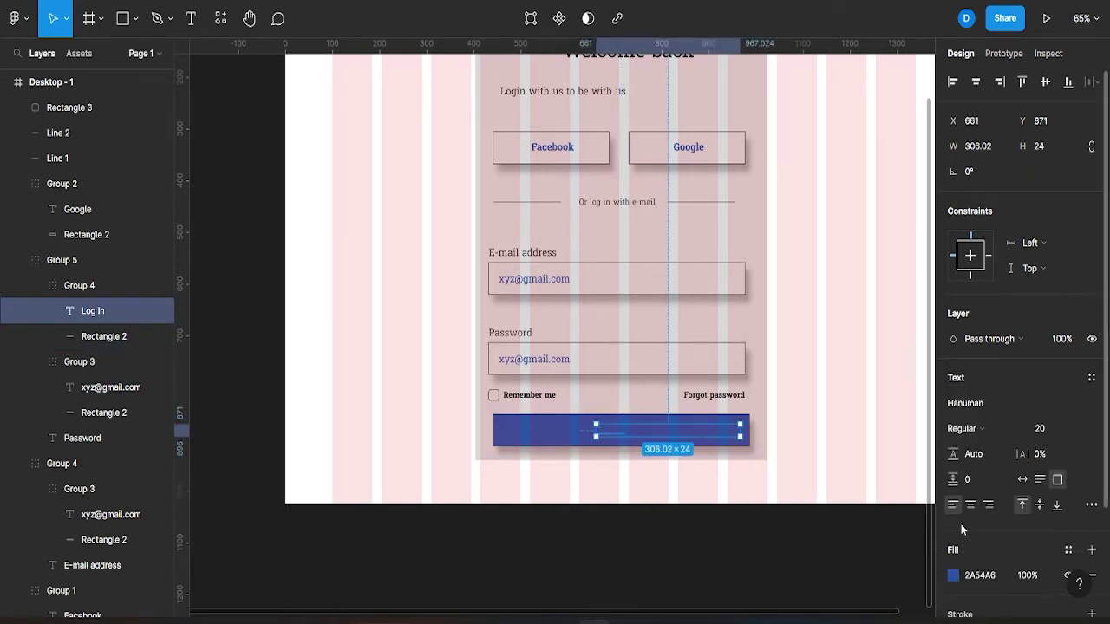
pyautogui.click(953, 575)
pyautogui.click(804, 535)
pyautogui.click(922, 203)
pyautogui.click(961, 429)
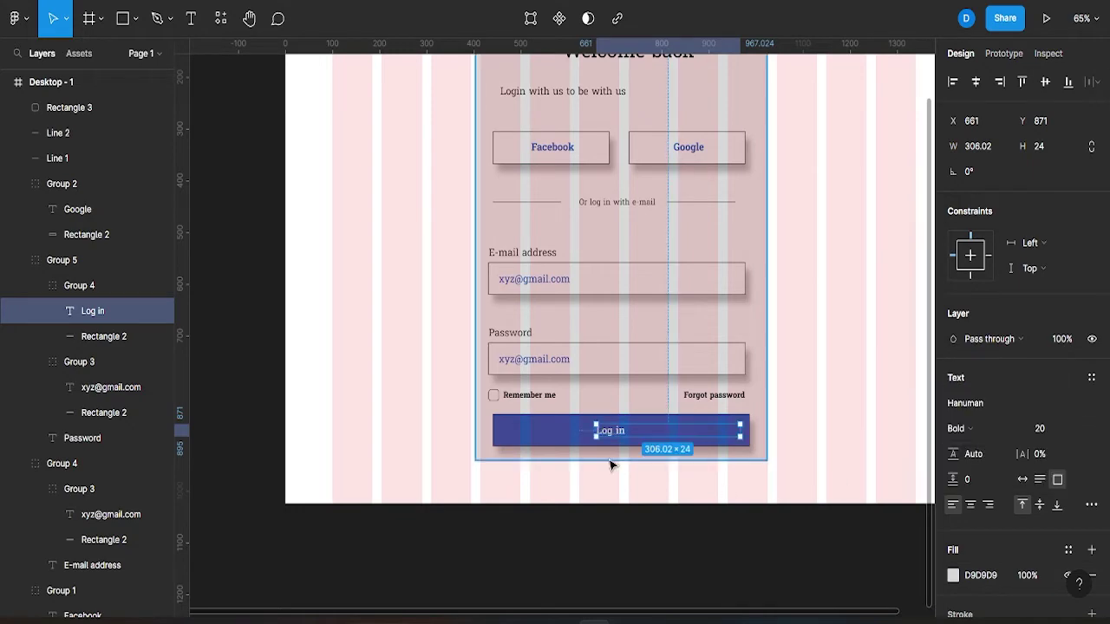
pyautogui.press('Escape')
# Remove the drop shadows from the e-mail and password fields
pyautogui.scroll(2, 668, 410)
pyautogui.scroll(-2, 668, 409)
pyautogui.scroll(-2, 668, 408)
pyautogui.doubleClick(716, 292)
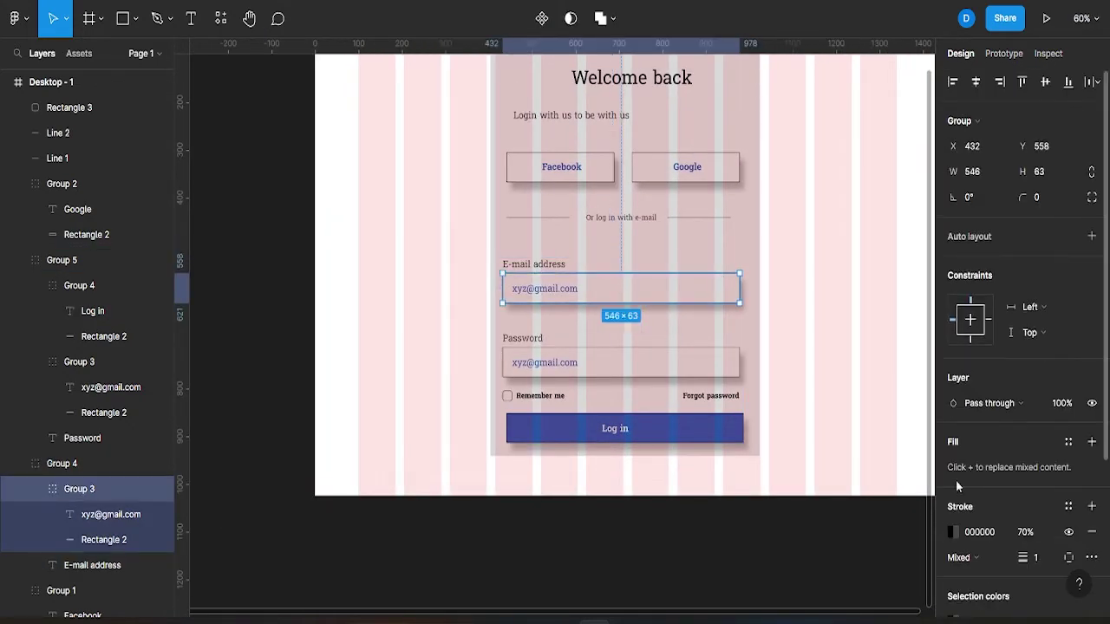
pyautogui.click(1091, 521)
pyautogui.click(620, 363)
pyautogui.click(1091, 521)
pyautogui.click(787, 427)
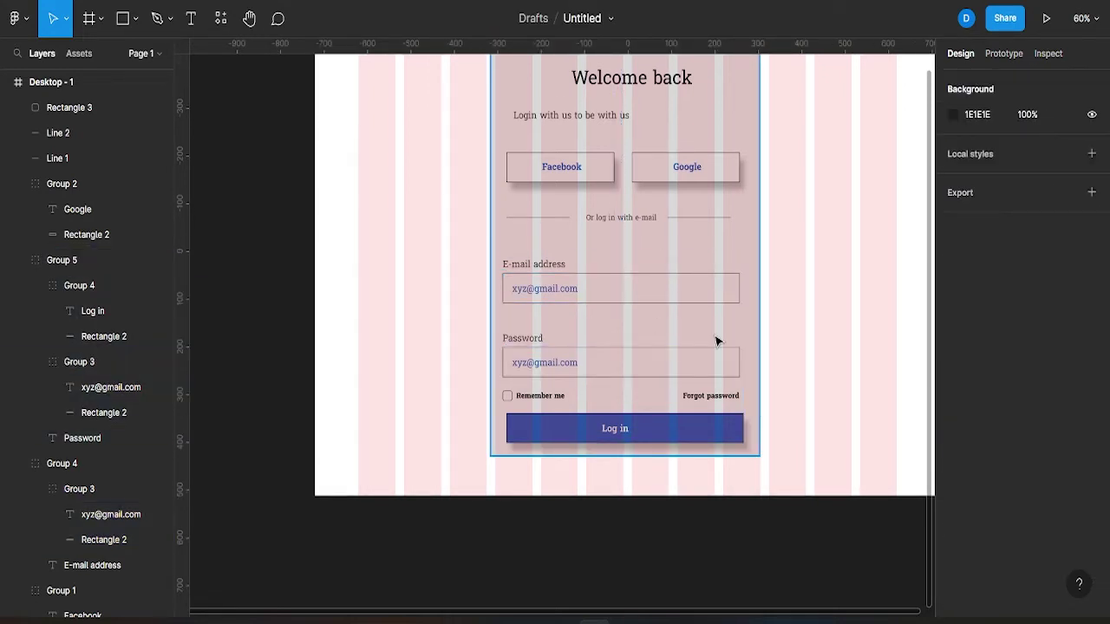
# Lengthen the card downward and place a copy of the subtitle below Log in
pyautogui.moveTo(558, 457); pyautogui.dragTo(585, 483)
pyautogui.click(717, 544)
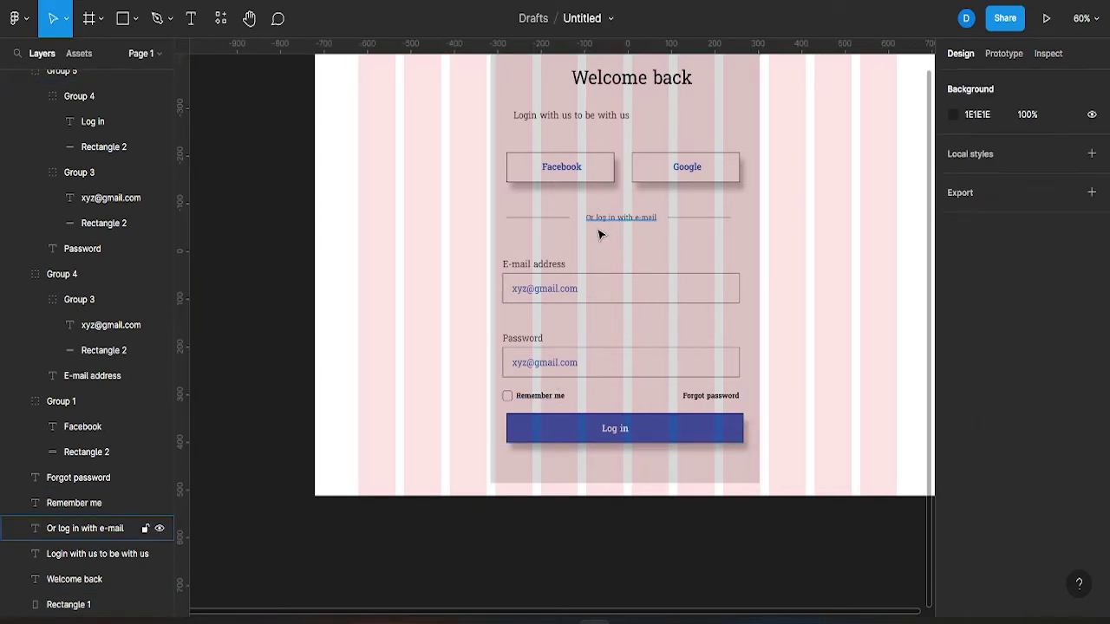
pyautogui.click(594, 119)
pyautogui.hotkey('ctrl', 'd')
pyautogui.moveTo(594, 119); pyautogui.dragTo(646, 457)
pyautogui.write("Don't habe an account? Sign u")
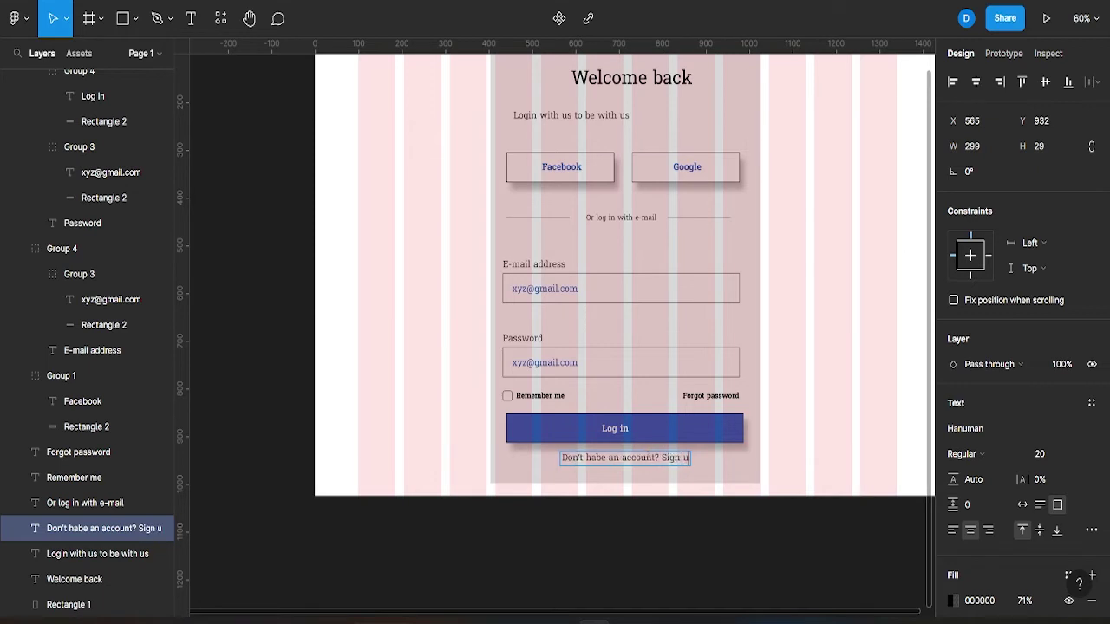
# Finish typing the 'Don't habe an account? Sign up' line and widen its text box
pyautogui.write('p')
pyautogui.press('Escape')
pyautogui.moveTo(691, 458)
pyautogui.mouseDown()
pyautogui.moveTo(710, 462)
pyautogui.moveTo(678, 460)
pyautogui.mouseUp()
# Set the 'Sign up' words to Bold with an eyedropper-sampled colour, then check the line
pyautogui.doubleClick(682, 458)
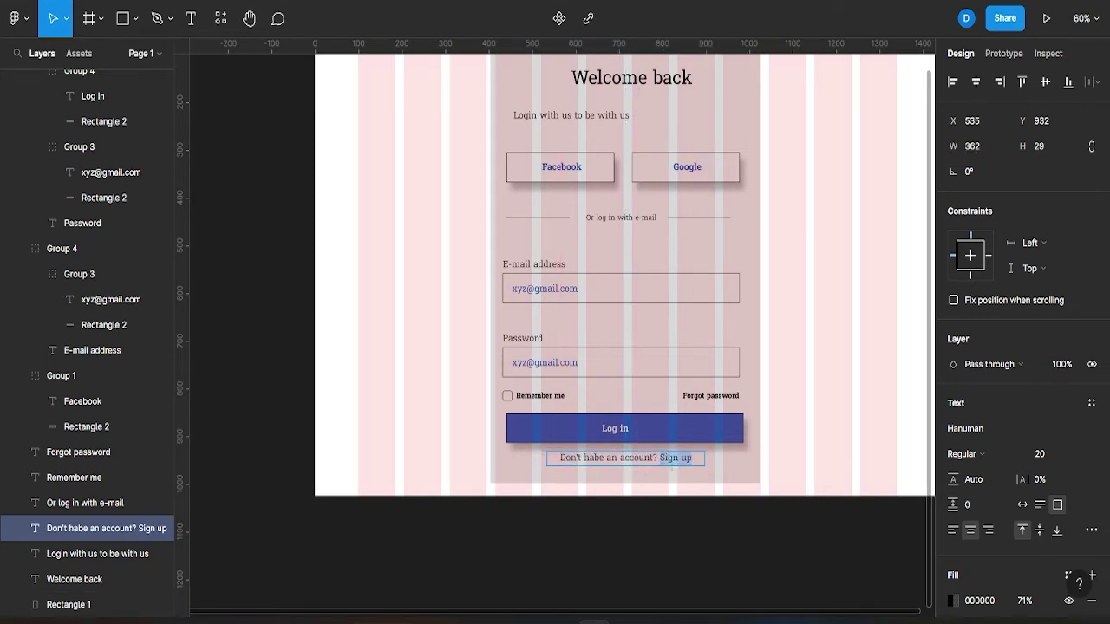
pyautogui.scroll(-2, 1015, 390)
pyautogui.click(962, 374)
pyautogui.click(952, 521)
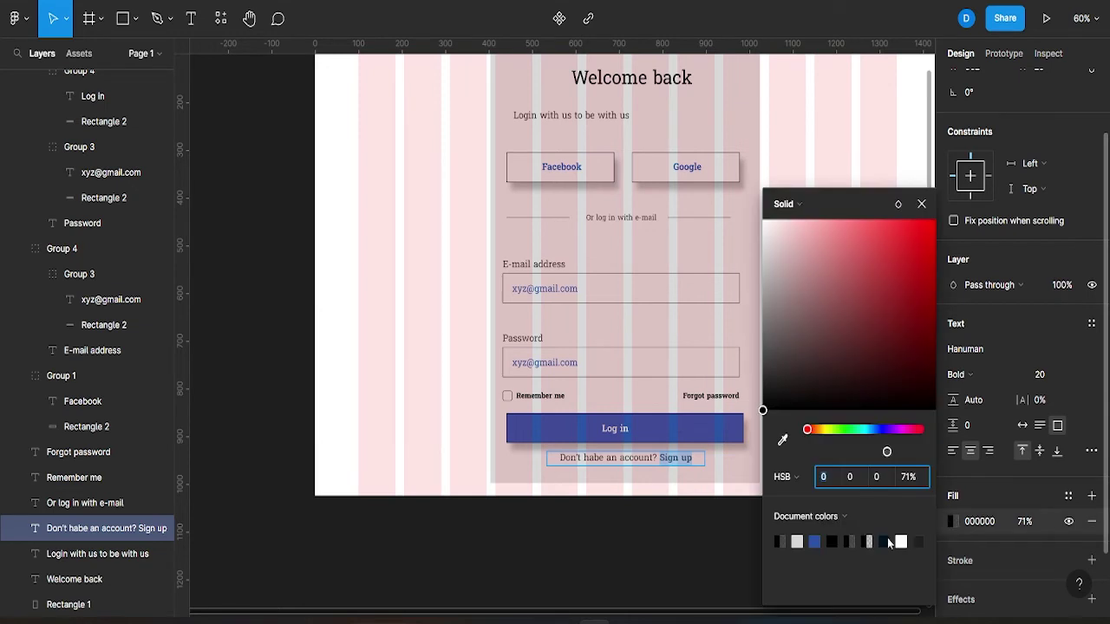
pyautogui.click(783, 440)
pyautogui.click(867, 113)
pyautogui.press('Escape')
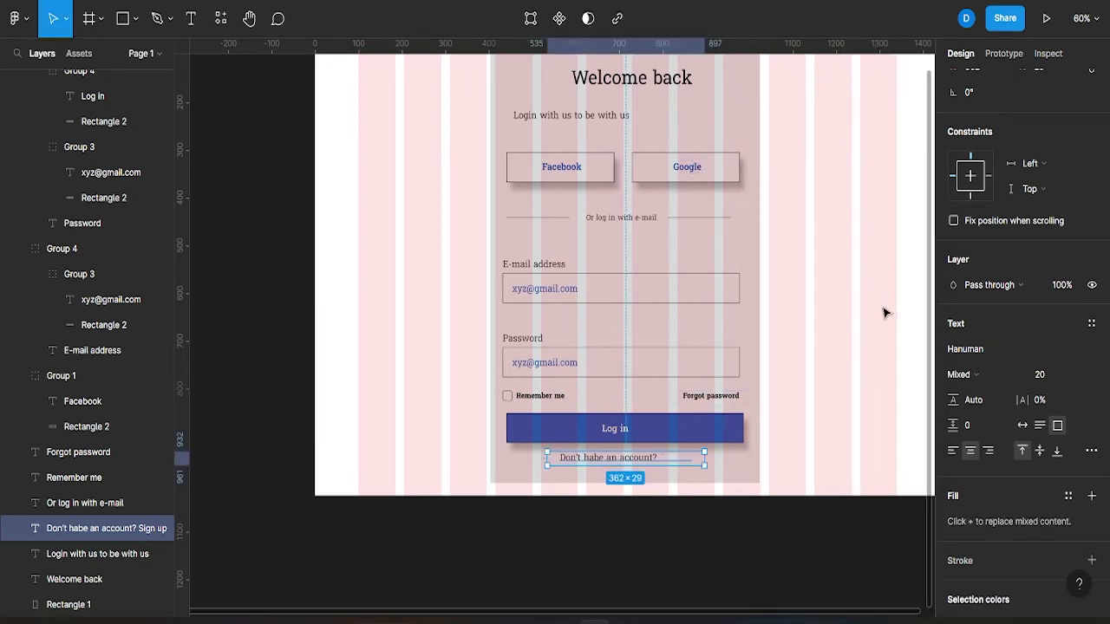
pyautogui.click(690, 483)
pyautogui.click(698, 462)
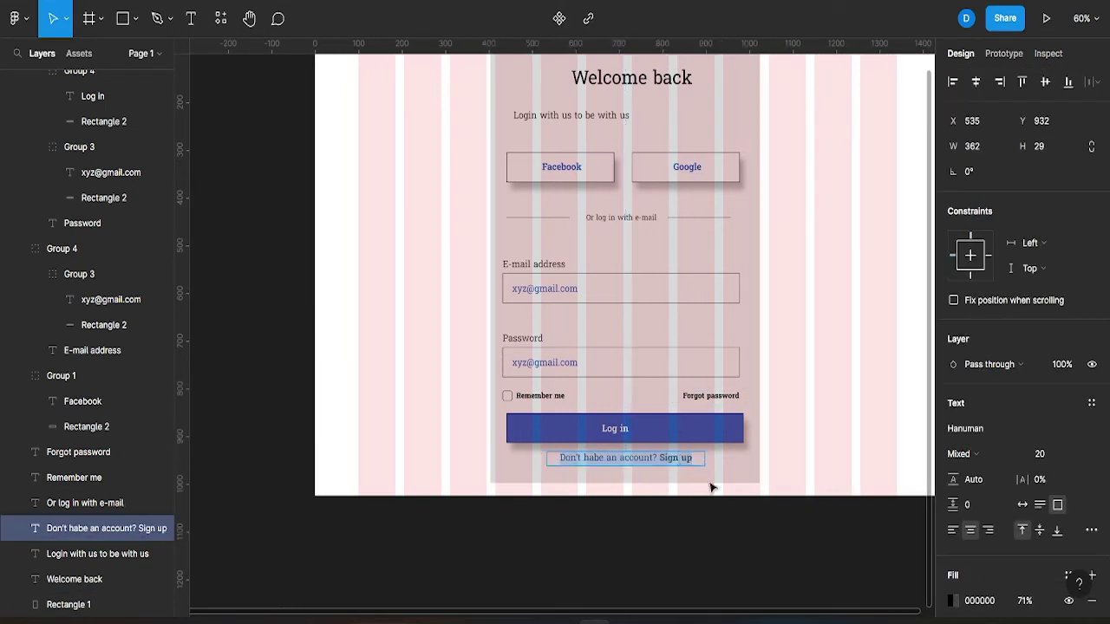
pyautogui.scroll(-2, 594, 464)
pyautogui.scroll(-1, 594, 464)
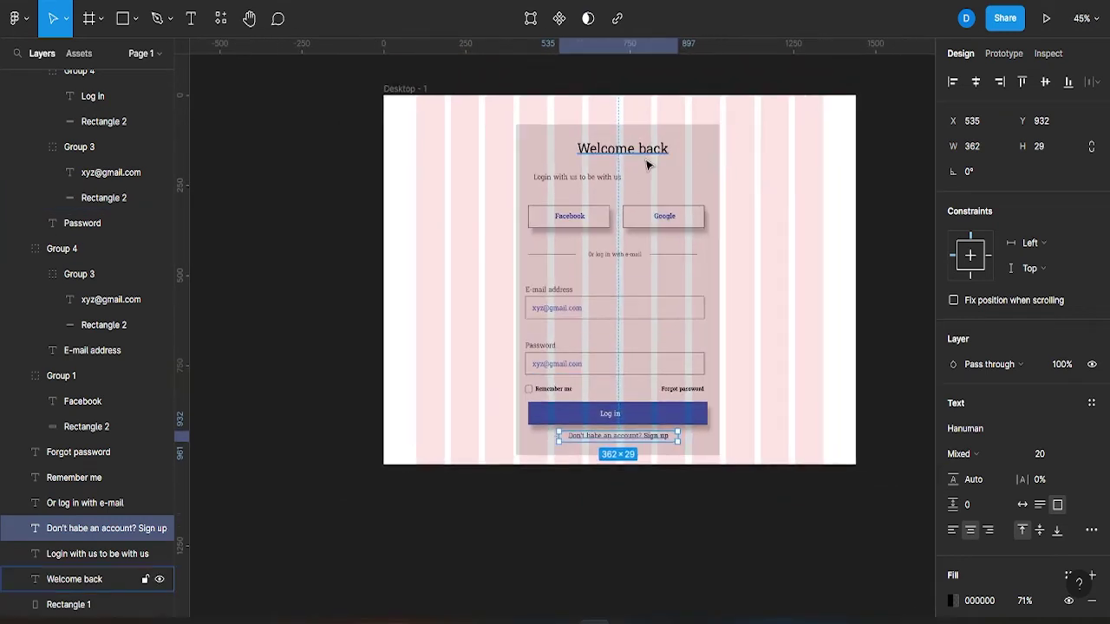
pyautogui.click(422, 135)
# Hide the frame's layout grid and give the login card a 70% black outline
pyautogui.click(1065, 327)
pyautogui.click(699, 503)
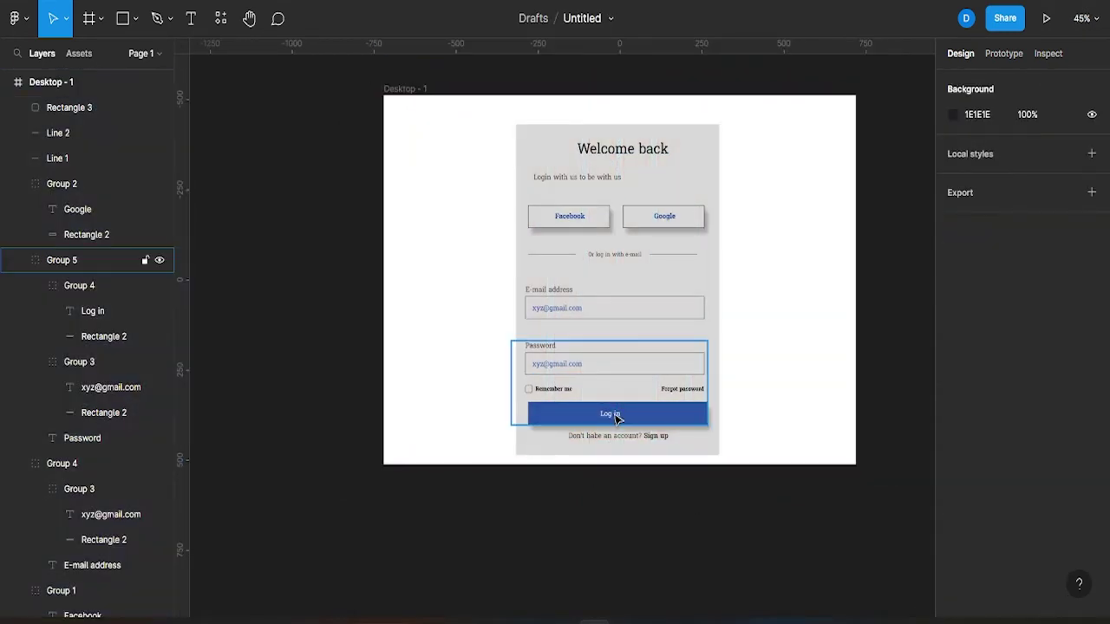
pyautogui.click(713, 390)
pyautogui.click(1092, 468)
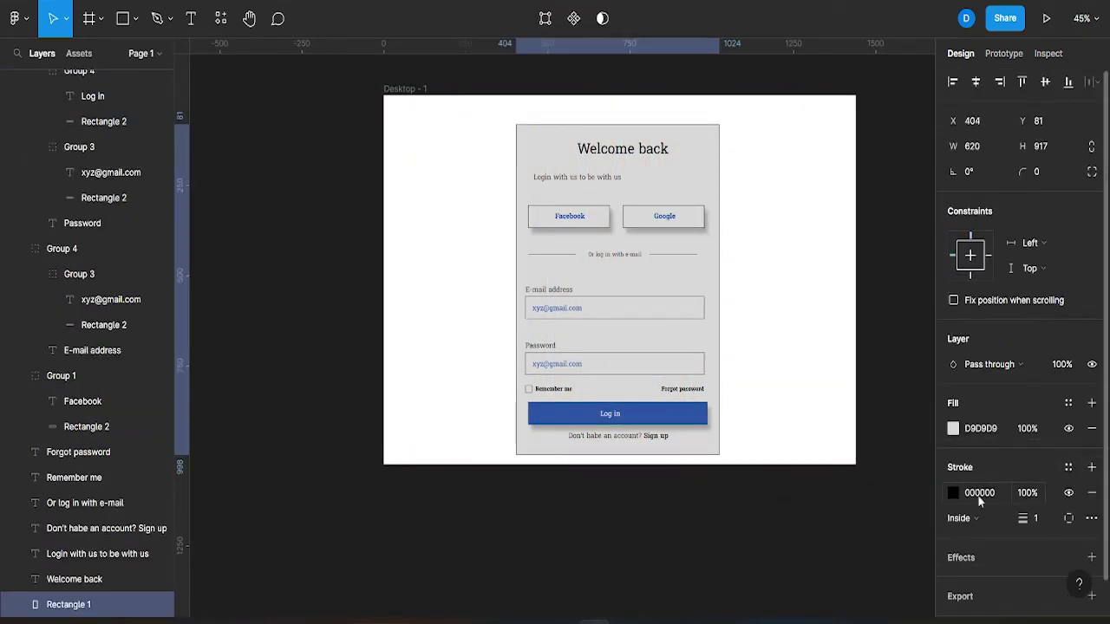
pyautogui.click(951, 493)
pyautogui.moveTo(920, 452); pyautogui.dragTo(885, 453)
pyautogui.click(922, 203)
pyautogui.click(907, 344)
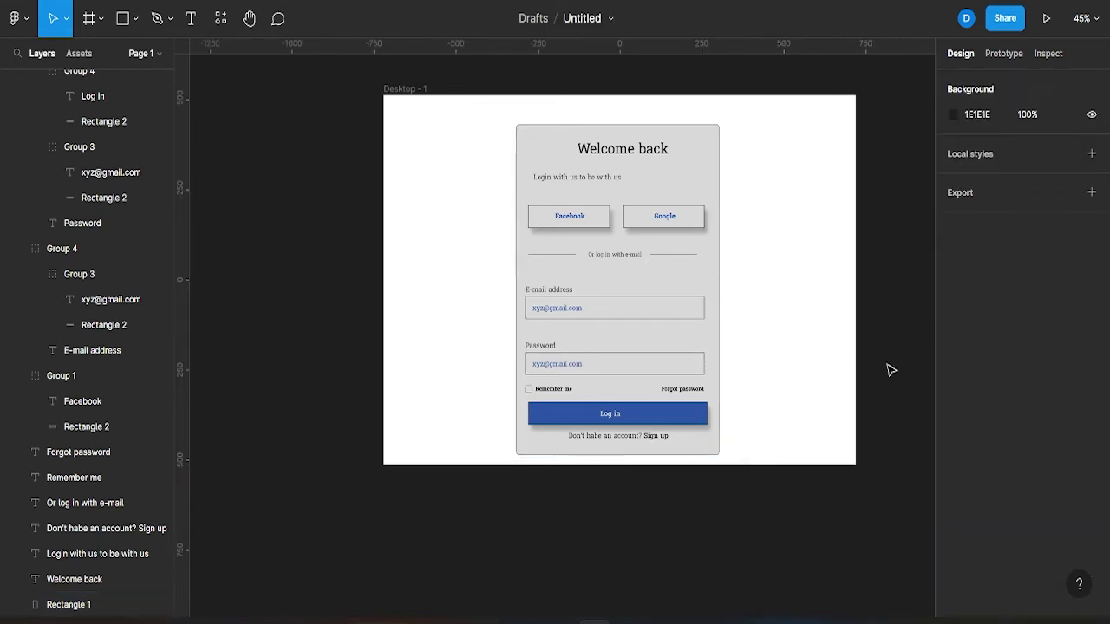
# Set the Desktop - 1 frame fill to light grey F3F3F3 and the card fill to white FFFFFF
pyautogui.scroll(2, 602, 344)
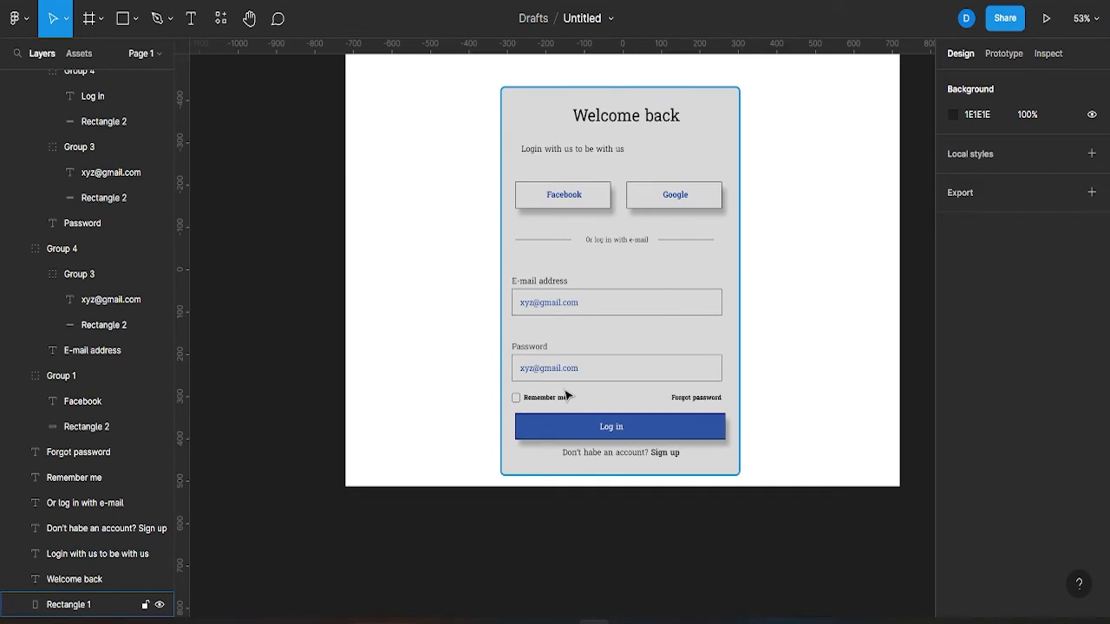
pyautogui.scroll(1, 398, 217)
pyautogui.click(361, 112)
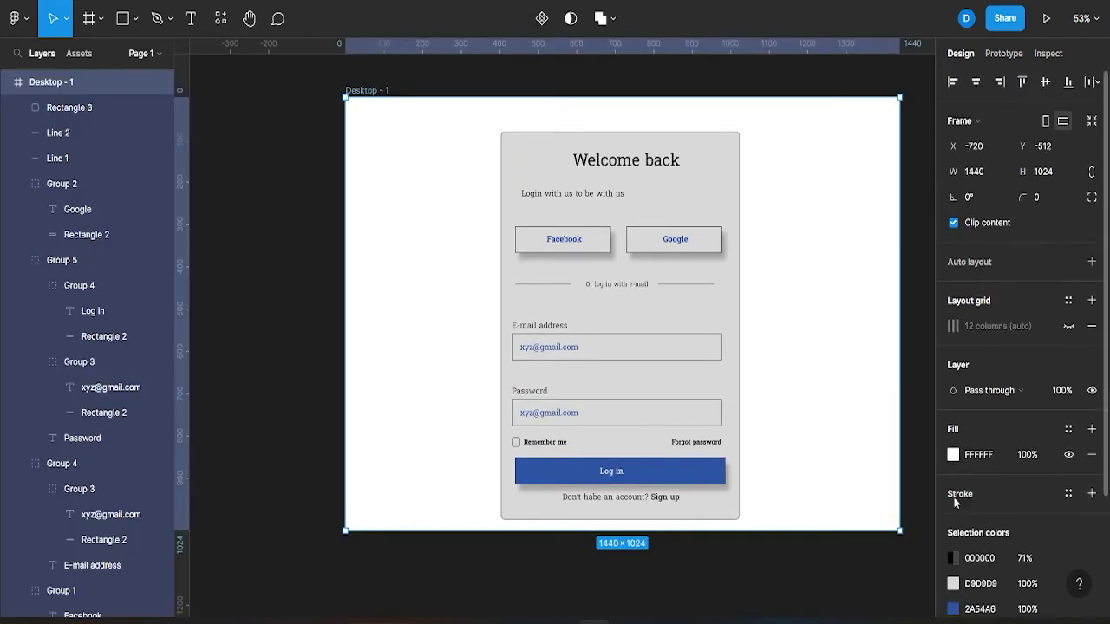
pyautogui.click(953, 454)
pyautogui.moveTo(806, 323); pyautogui.dragTo(762, 236)
pyautogui.click(699, 315)
pyautogui.click(953, 401)
pyautogui.click(902, 542)
pyautogui.press('Escape')
# Make the Facebook and Google button rectangles white
pyautogui.click(538, 245)
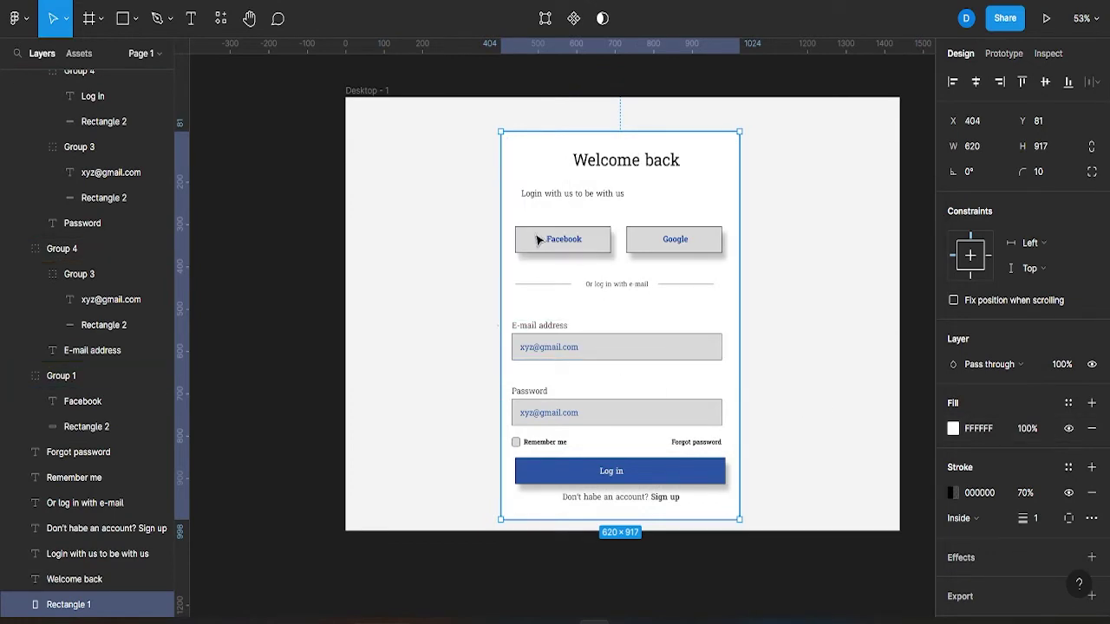
pyautogui.doubleClick(537, 246)
pyautogui.keyDown('shift'); pyautogui.click(660, 246); pyautogui.keyUp('shift')
pyautogui.click(953, 404)
pyautogui.moveTo(786, 293); pyautogui.dragTo(765, 224)
pyautogui.press('Escape')
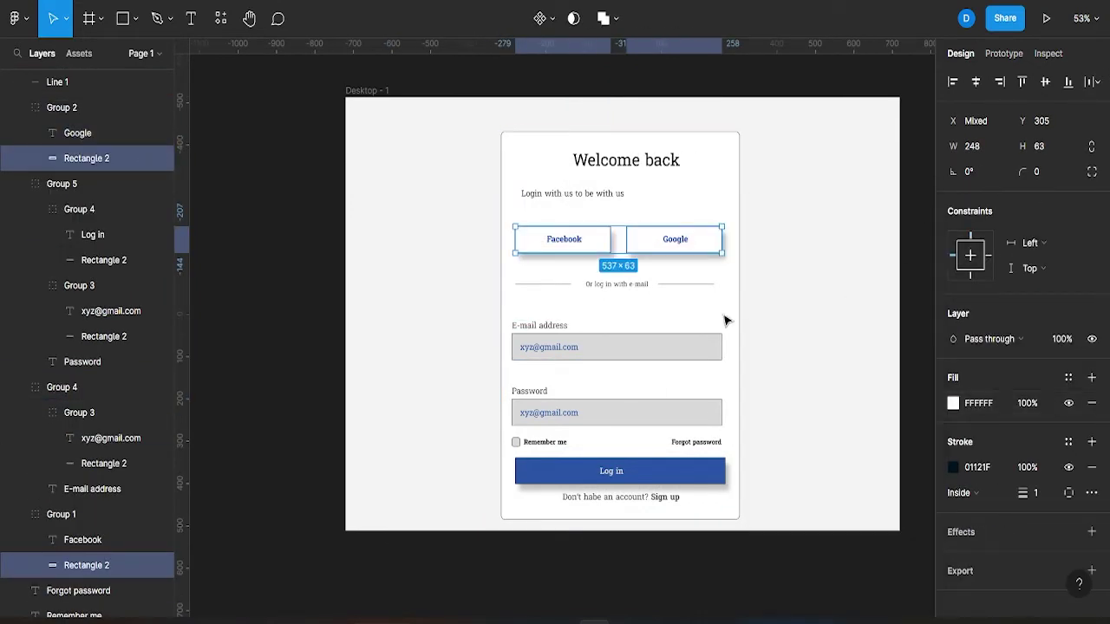
pyautogui.click(390, 330)
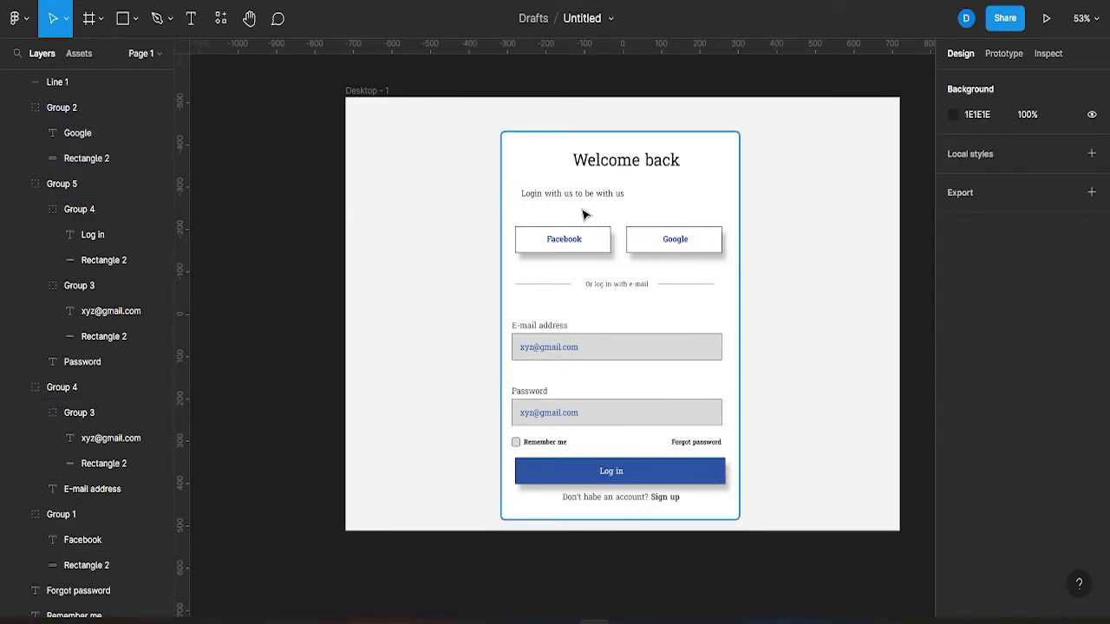
pyautogui.doubleClick(604, 349)
# Give the password and e-mail field rectangles white FFFFFF fills
pyautogui.keyDown('shift'); pyautogui.click(674, 414); pyautogui.keyUp('shift')
pyautogui.keyDown('shift'); pyautogui.click(515, 443); pyautogui.keyUp('shift')
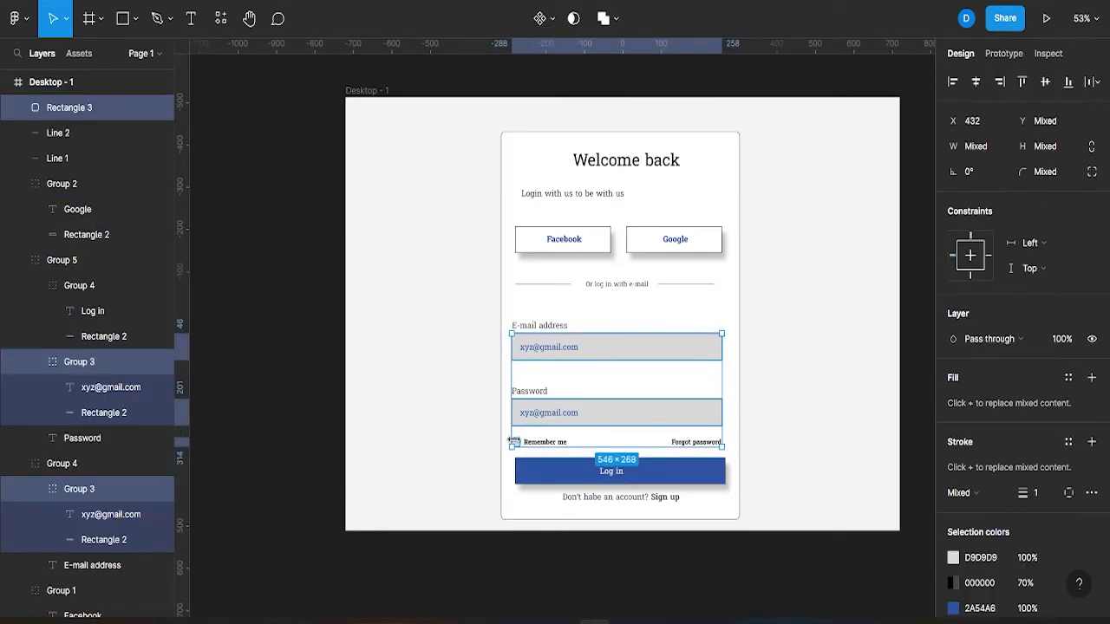
pyautogui.keyDown('shift'); pyautogui.click(517, 442); pyautogui.keyUp('shift')
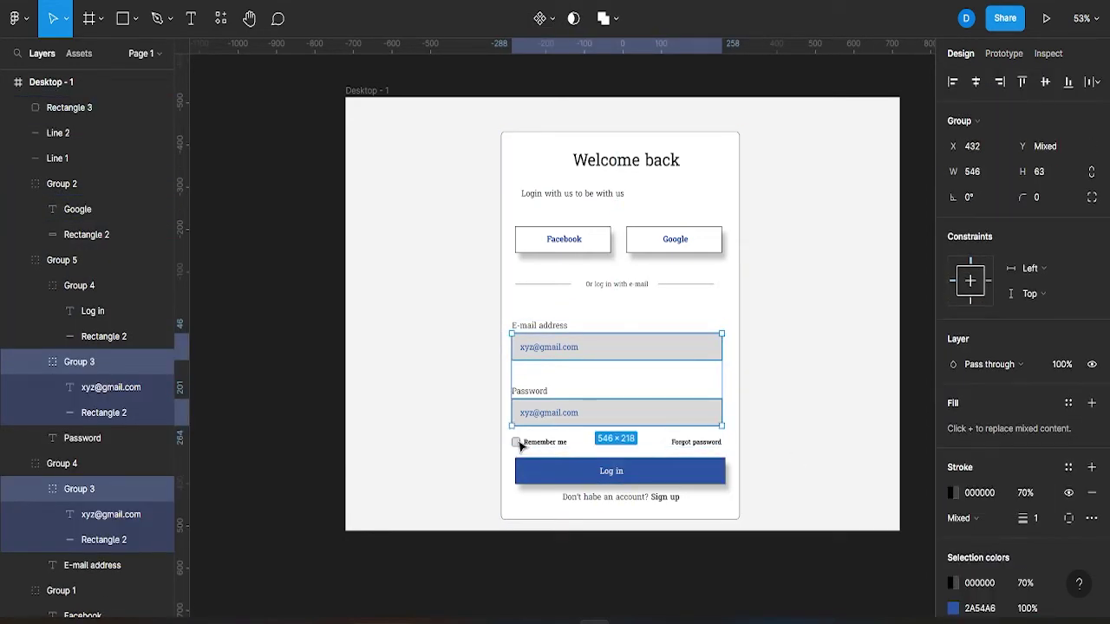
pyautogui.doubleClick(639, 418)
pyautogui.click(949, 406)
pyautogui.click(765, 225)
pyautogui.click(659, 349)
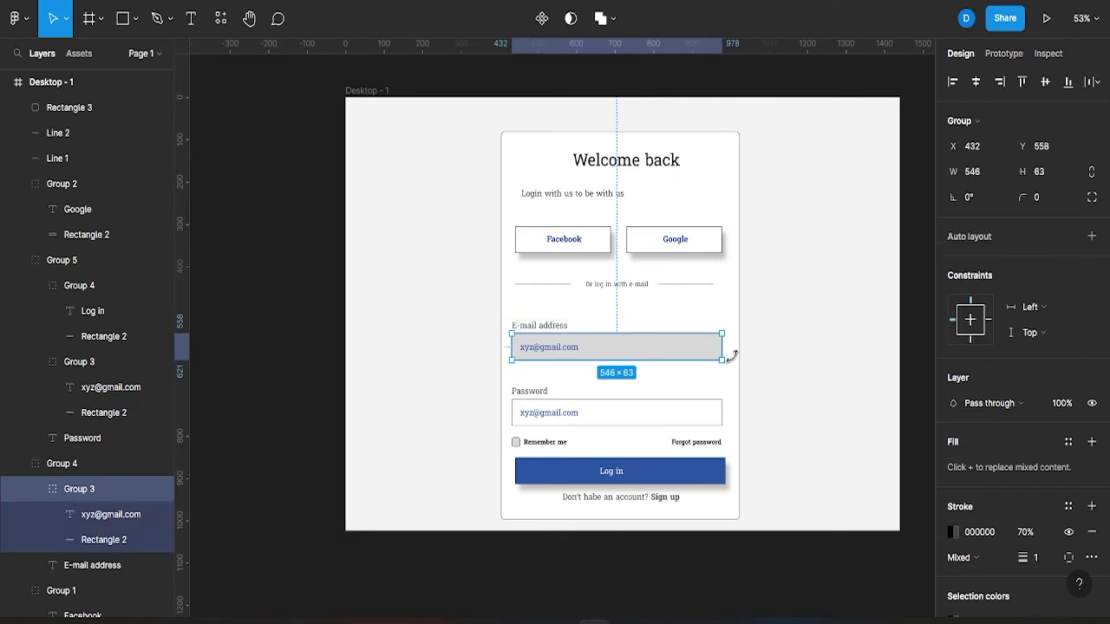
pyautogui.doubleClick(705, 357)
pyautogui.click(953, 400)
pyautogui.click(765, 226)
pyautogui.press('Escape')
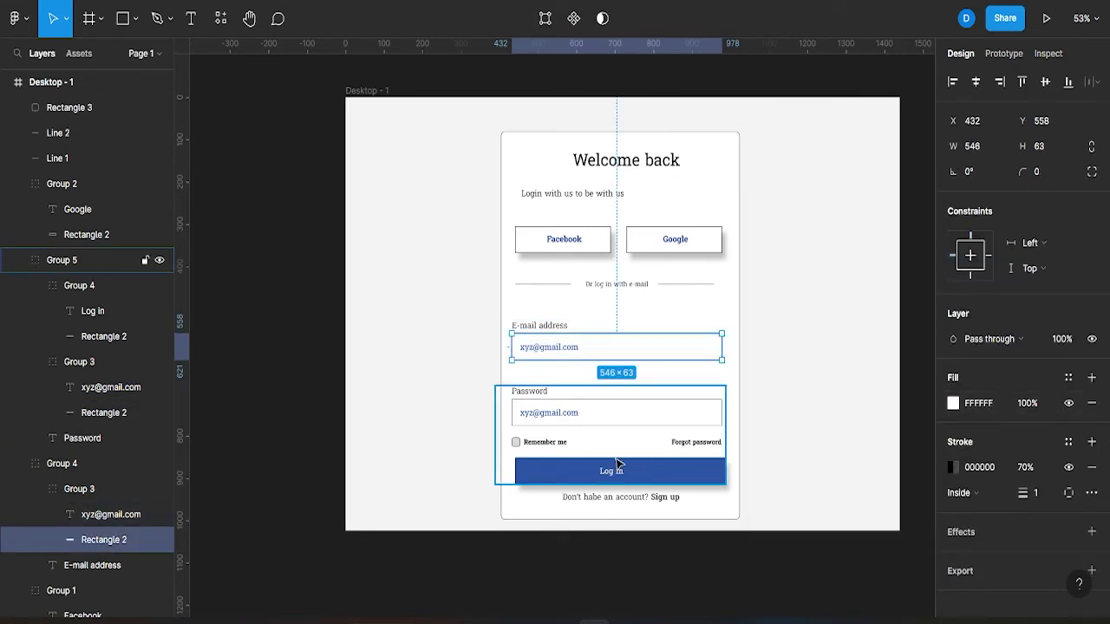
# Check the Remember me checkbox shape's fill and exit shape editing
pyautogui.doubleClick(515, 442)
pyautogui.click(953, 326)
pyautogui.click(922, 204)
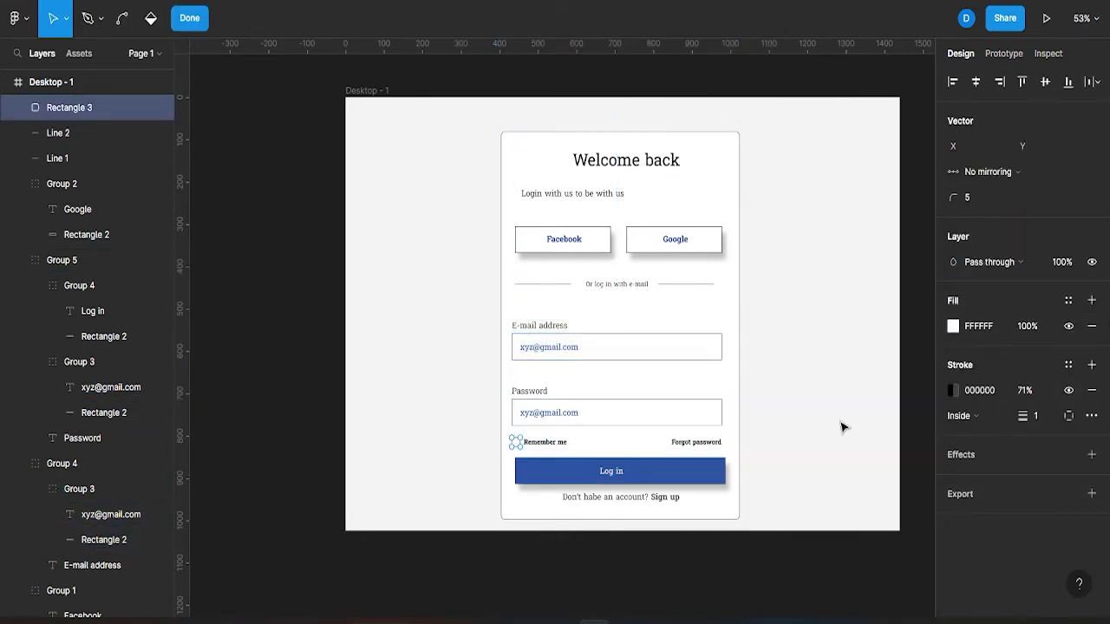
pyautogui.click(685, 537)
pyautogui.scroll(-1, 664, 366)
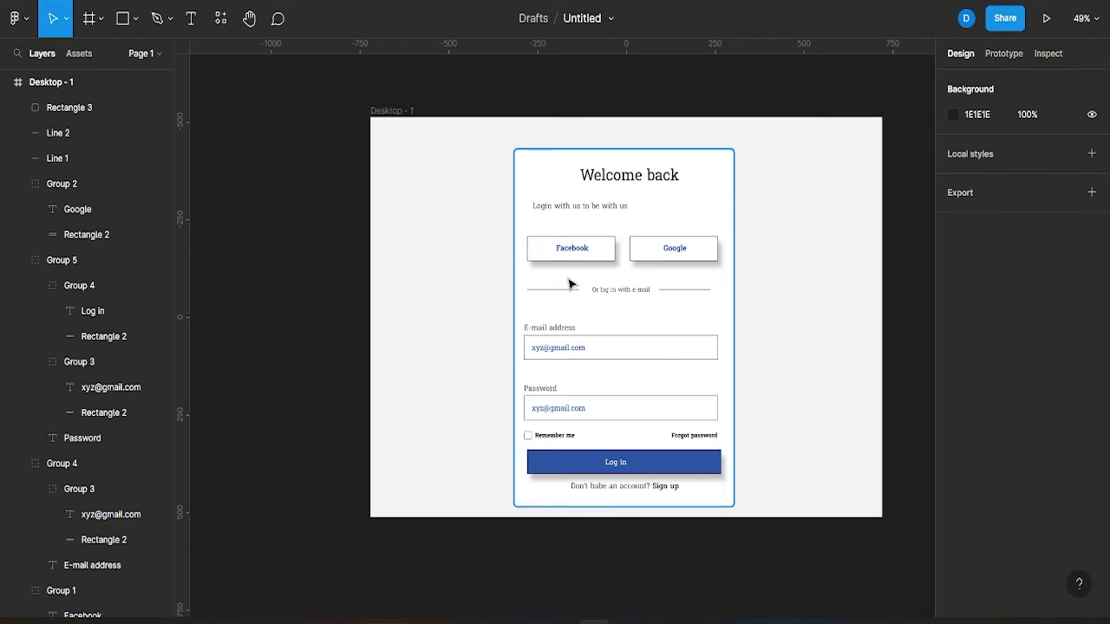
# Import a blue mdi:google-plus icon from the Iconify plugin
pyautogui.rightClick(280, 143)
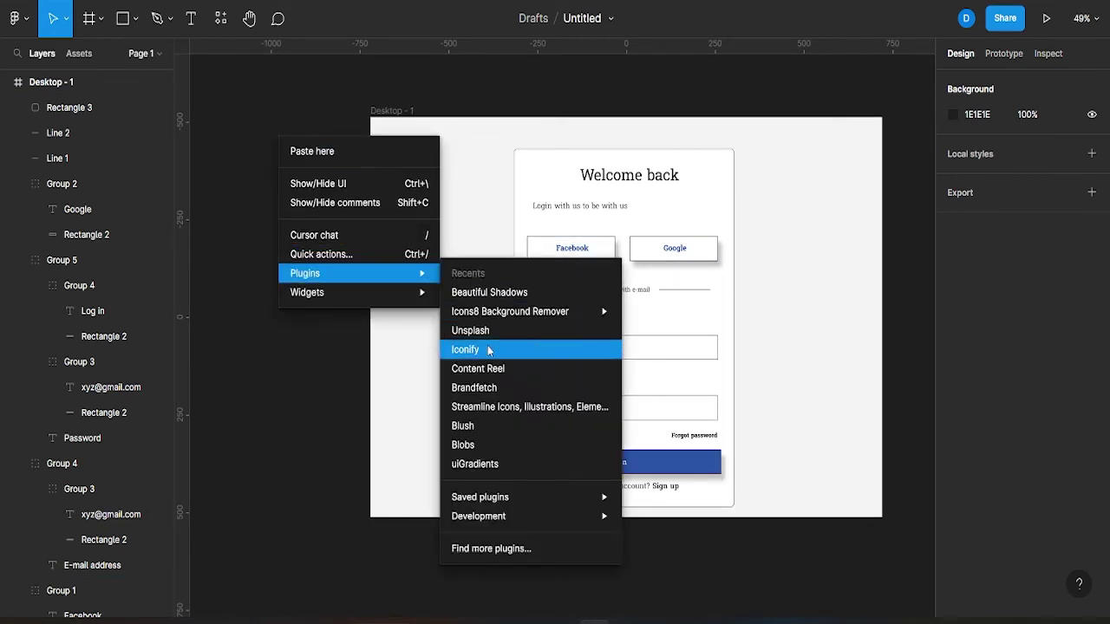
pyautogui.click(490, 350)
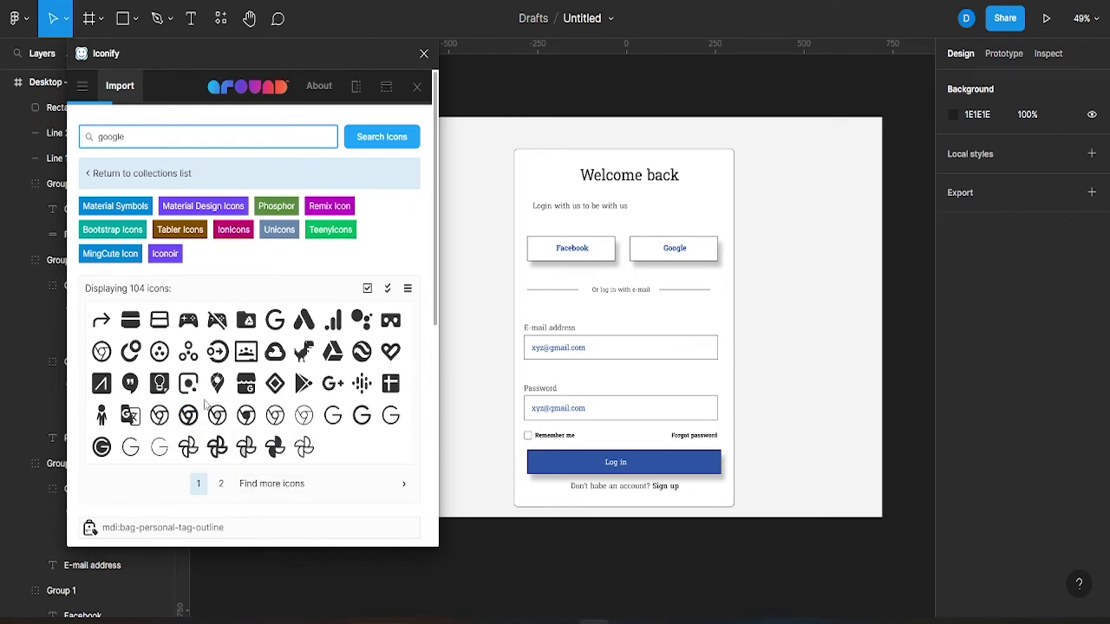
pyautogui.click(333, 384)
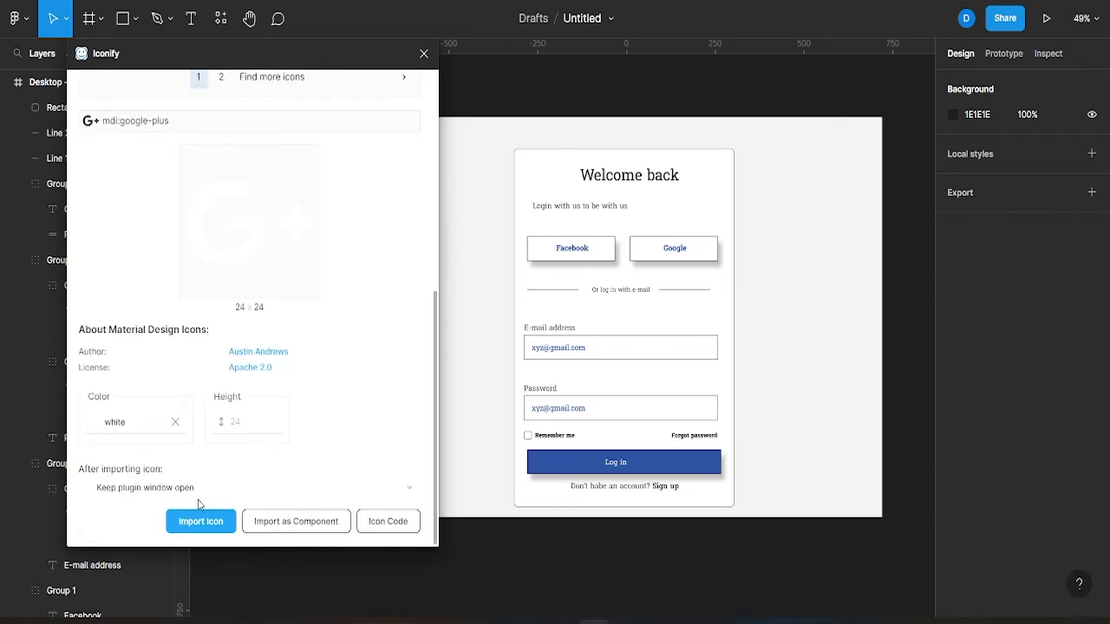
pyautogui.click(130, 408)
pyautogui.scroll(-2, 200, 475)
pyautogui.click(181, 444)
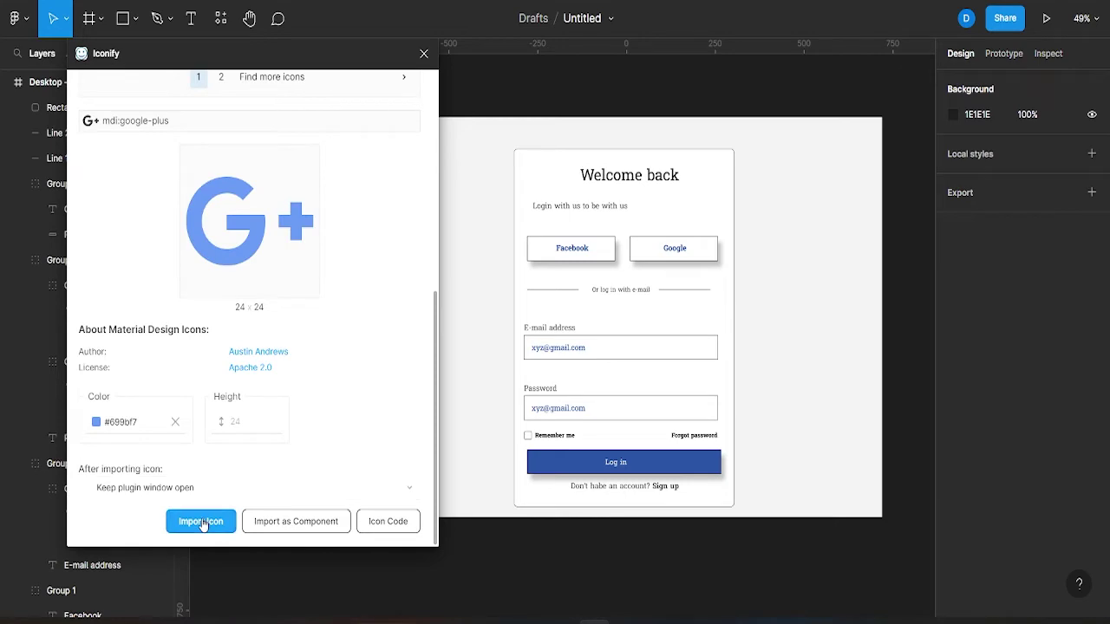
pyautogui.click(198, 522)
# Import the ic:sharp-facebook icon from Iconify and place it inside the Facebook button
pyautogui.write('ook')
pyautogui.press('Return')
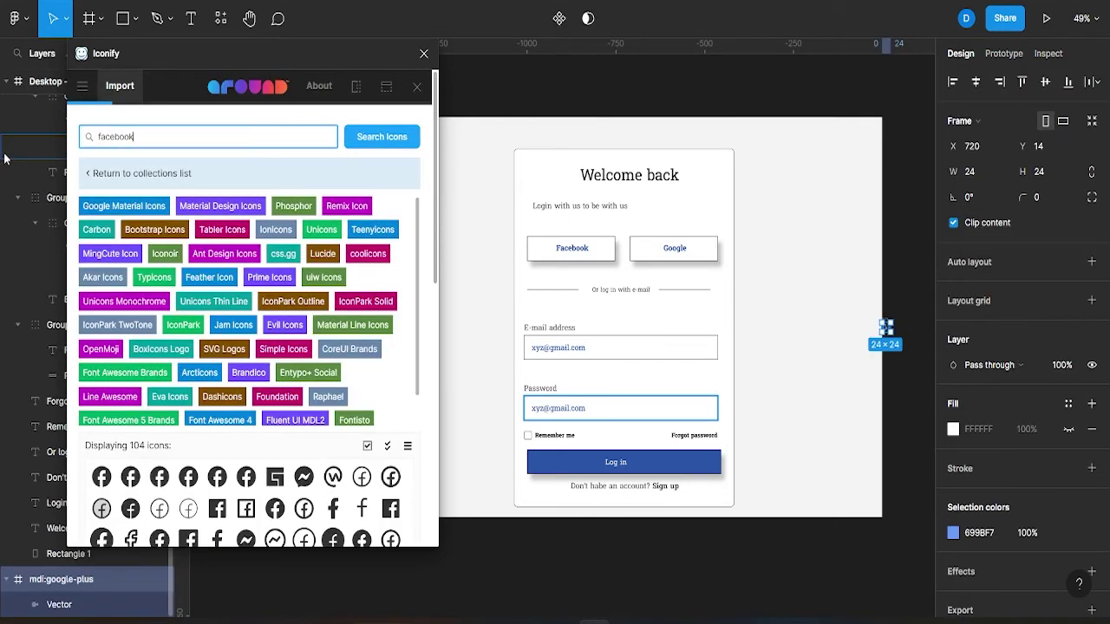
pyautogui.scroll(-5, 251, 347)
pyautogui.scroll(3, 252, 347)
pyautogui.click(187, 319)
pyautogui.click(259, 510)
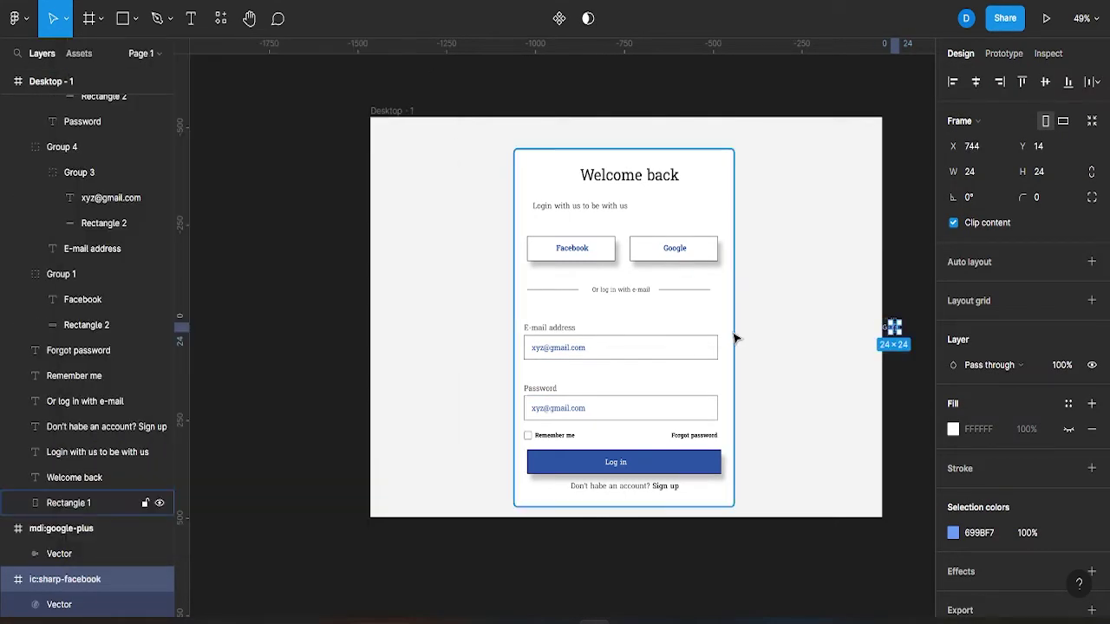
pyautogui.moveTo(893, 328)
pyautogui.mouseDown()
pyautogui.moveTo(656, 252)
pyautogui.moveTo(547, 248)
pyautogui.mouseUp()
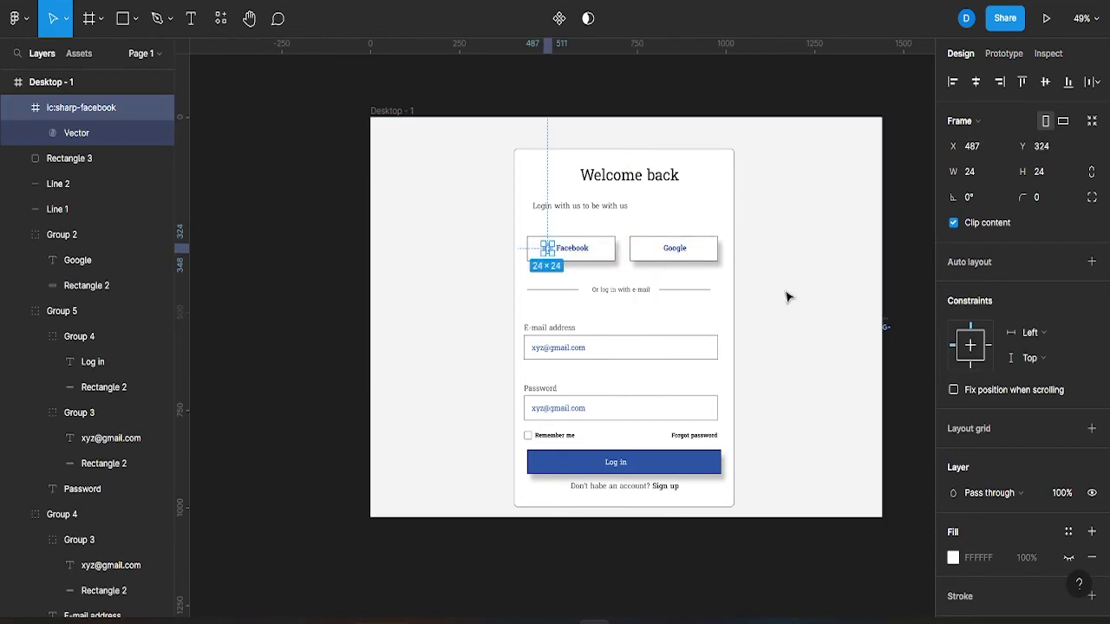
pyautogui.click(657, 250)
pyautogui.click(741, 301)
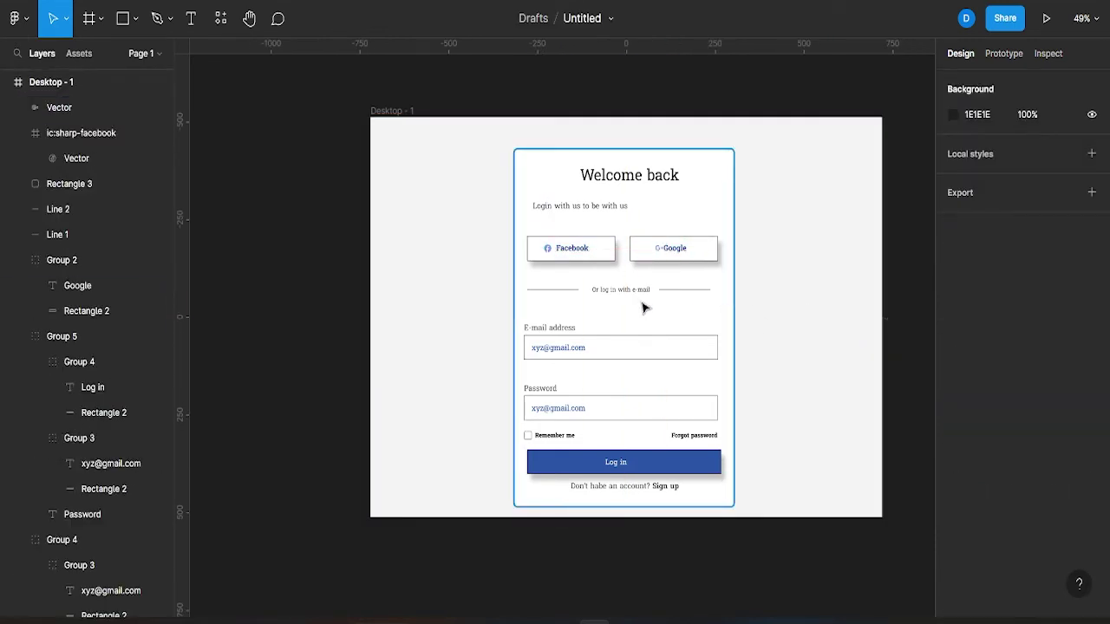
pyautogui.scroll(5, 643, 308)
# Align the G+ icon beside the Google label and group each icon with its label
pyautogui.click(314, 179)
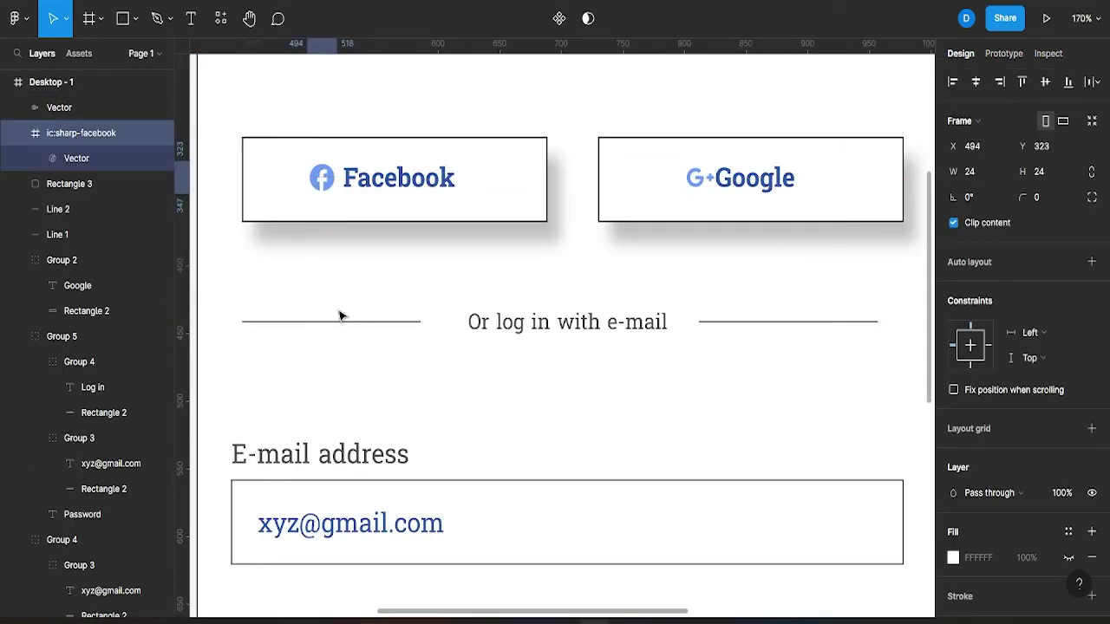
pyautogui.click(699, 180)
pyautogui.moveTo(699, 180); pyautogui.dragTo(703, 188)
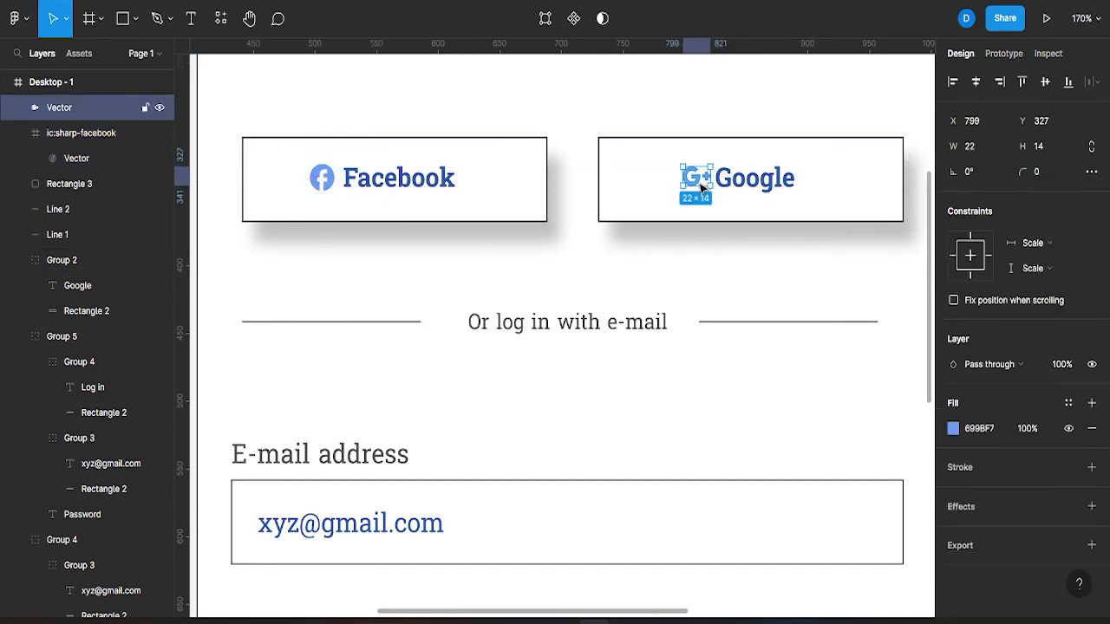
pyautogui.click(659, 199)
pyautogui.doubleClick(754, 178)
pyautogui.keyDown('shift'); pyautogui.click(696, 178); pyautogui.keyUp('shift')
pyautogui.hotkey('ctrl', 'g')
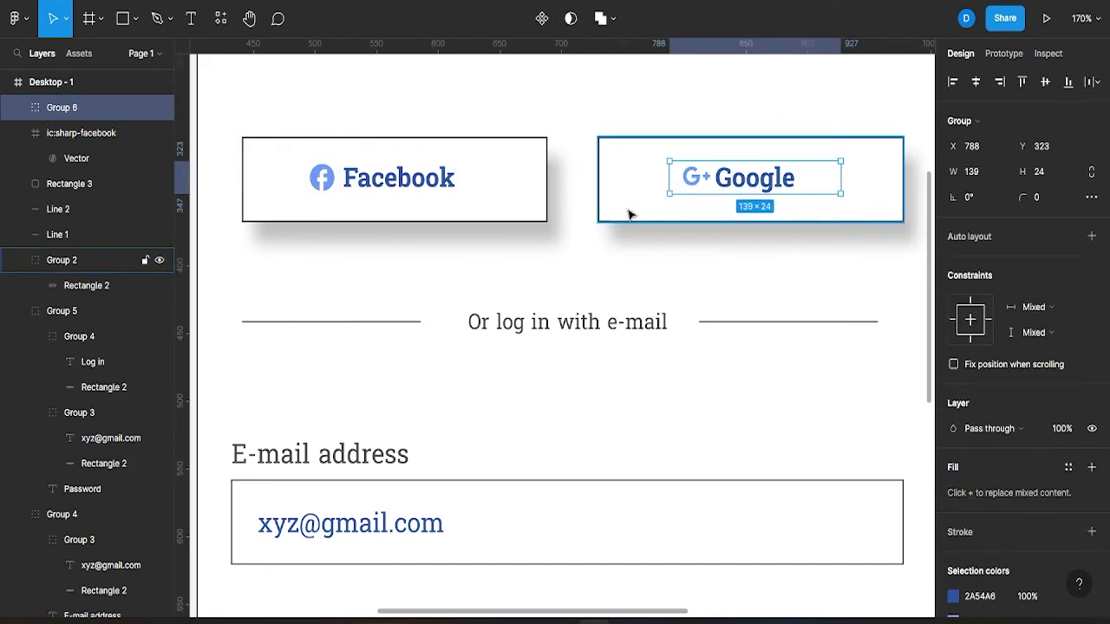
pyautogui.doubleClick(398, 178)
pyautogui.keyDown('shift'); pyautogui.click(321, 178); pyautogui.keyUp('shift')
pyautogui.hotkey('ctrl', 'g')
# Group each social button's parts, then group the Facebook and Google buttons together
pyautogui.scroll(-5, 805, 356)
pyautogui.click(805, 355)
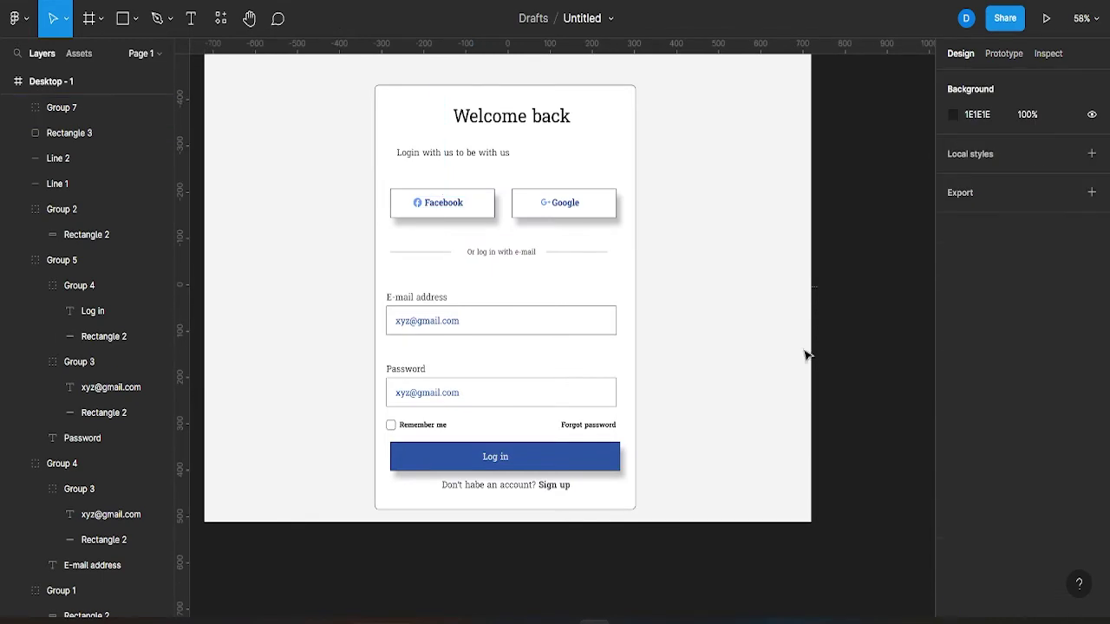
pyautogui.click(442, 202)
pyautogui.hotkey('ctrl', 'g')
pyautogui.keyDown('shift'); pyautogui.click(613, 204); pyautogui.keyUp('shift')
pyautogui.hotkey('ctrl', 'g')
pyautogui.click(440, 203)
pyautogui.keyDown('shift'); pyautogui.click(602, 203); pyautogui.keyUp('shift')
pyautogui.hotkey('ctrl', 'g')
# Check the Log in button's drop shadow, then group the whole design into Group 14
pyautogui.scroll(-2, 699, 285)
pyautogui.click(699, 285)
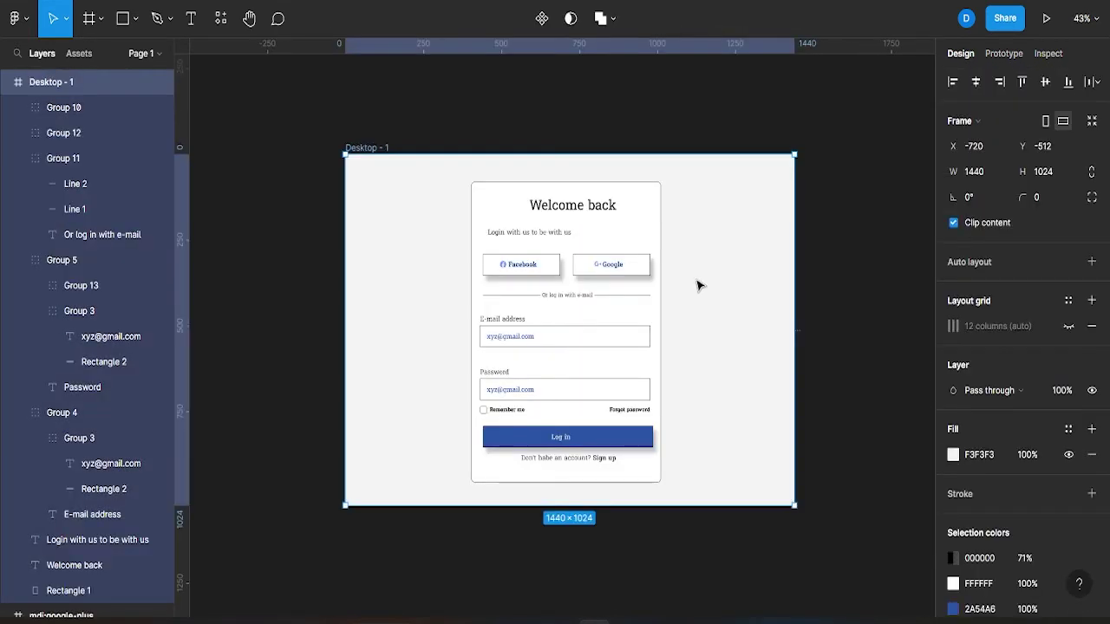
pyautogui.click(630, 441)
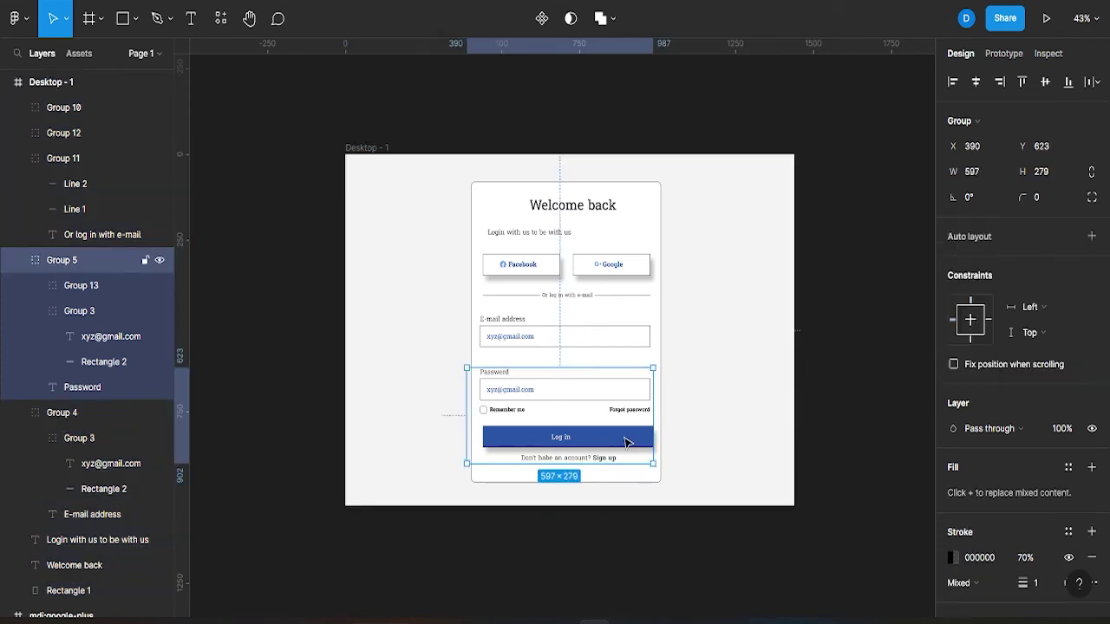
pyautogui.doubleClick(630, 442)
pyautogui.click(954, 519)
pyautogui.click(850, 409)
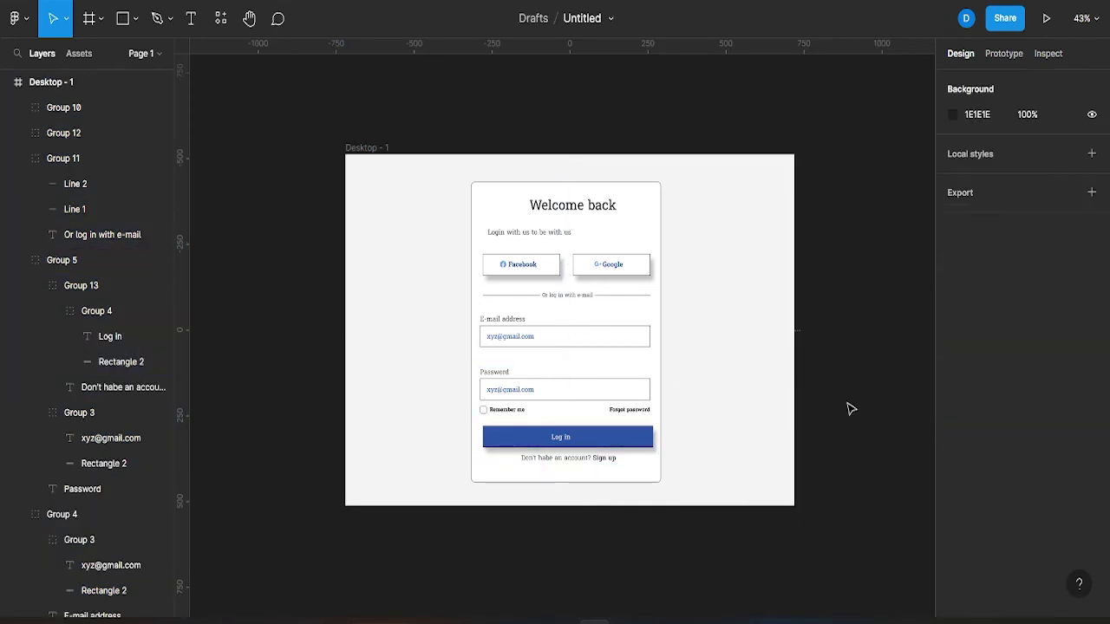
pyautogui.moveTo(292, 119); pyautogui.dragTo(771, 538)
pyautogui.hotkey('ctrl', 'g')
pyautogui.click(796, 417)
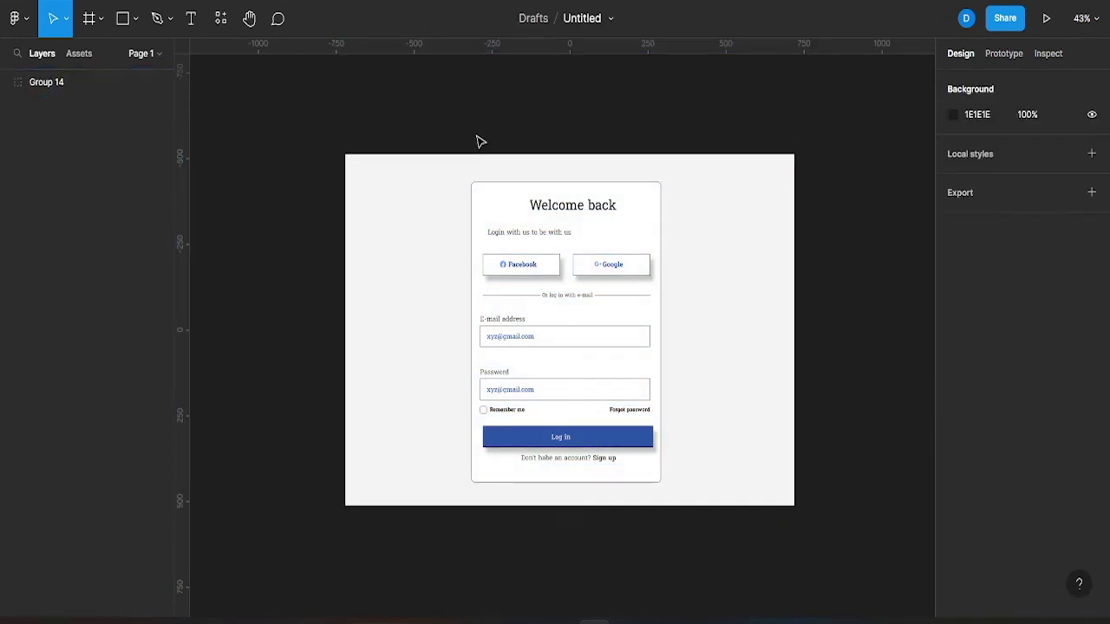
# Draw a backdrop rectangle, set its width to 1440, and move the login design onto it
pyautogui.click(122, 18)
pyautogui.moveTo(333, 256); pyautogui.dragTo(631, 479)
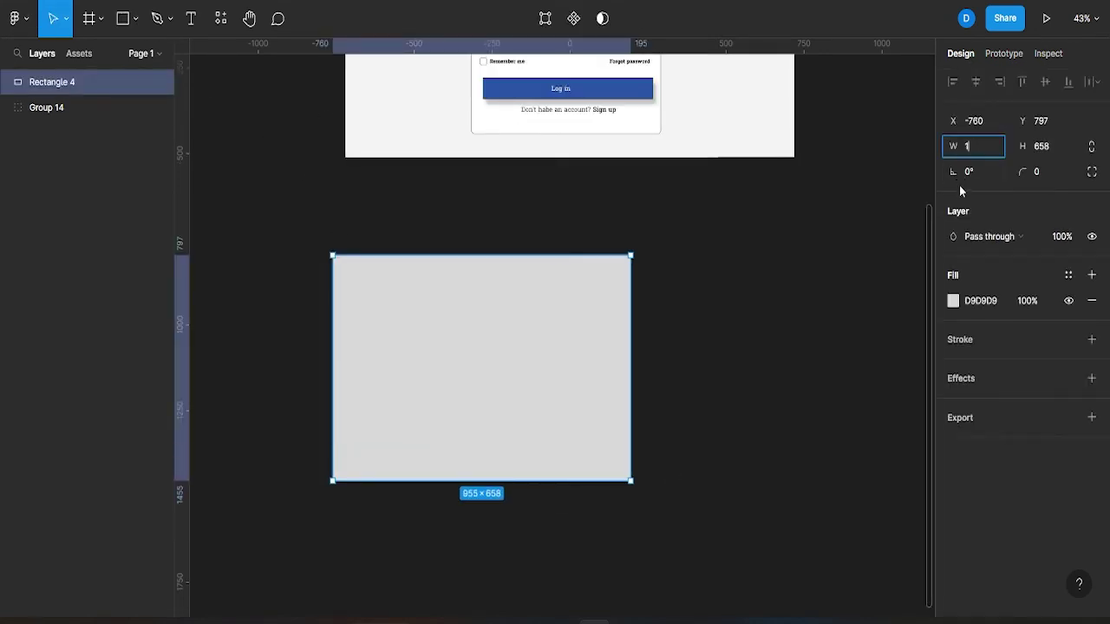
pyautogui.click(1040, 146)
pyautogui.write('1440')
pyautogui.press('Return')
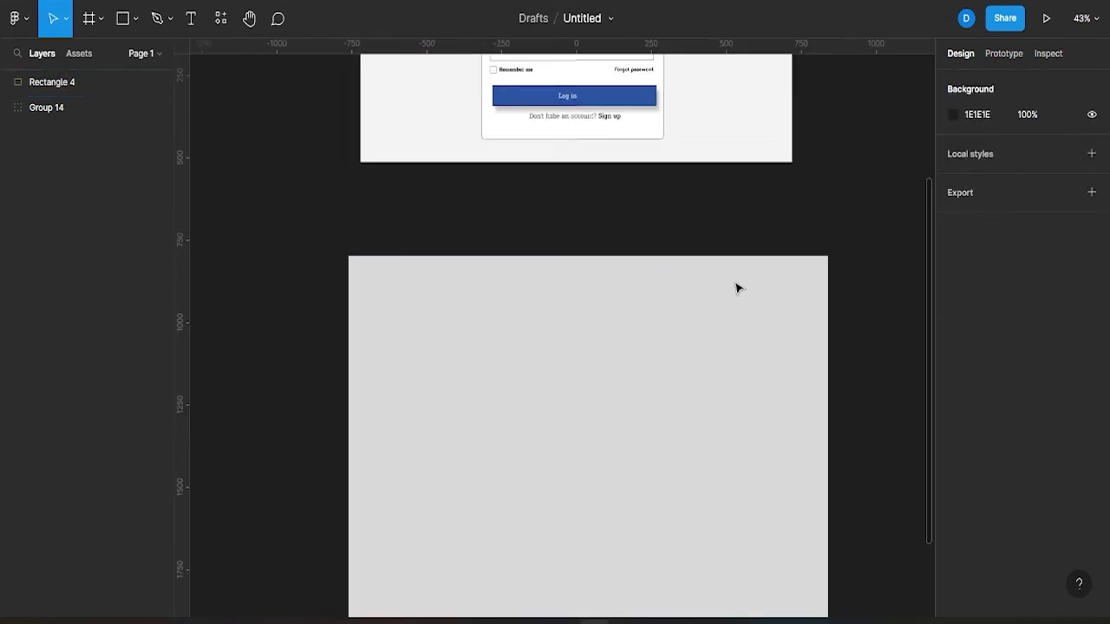
pyautogui.scroll(-3, 714, 154)
pyautogui.moveTo(714, 153)
pyautogui.mouseDown()
pyautogui.moveTo(738, 196)
pyautogui.moveTo(737, 463)
pyautogui.mouseUp()
pyautogui.keyDown('ctrl'); pyautogui.scroll(3, 654, 409); pyautogui.keyUp('ctrl')
# Fill the backdrop rectangle with light blue
pyautogui.moveTo(657, 259); pyautogui.dragTo(654, 250)
pyautogui.click(716, 268)
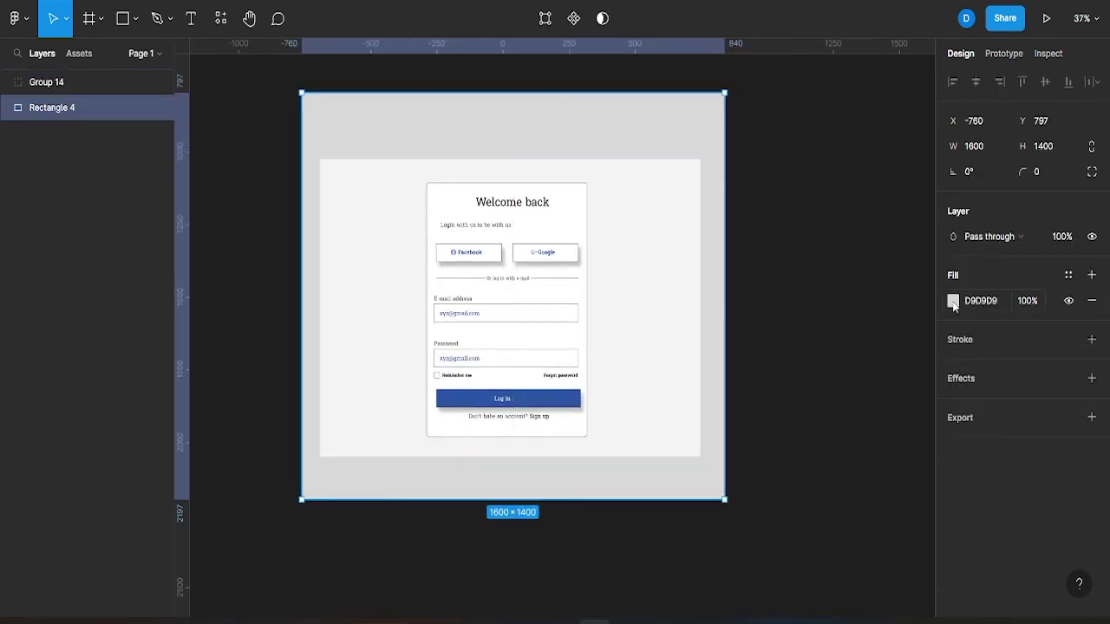
pyautogui.click(952, 300)
pyautogui.click(863, 228)
pyautogui.press('Escape')
pyautogui.press('Escape')
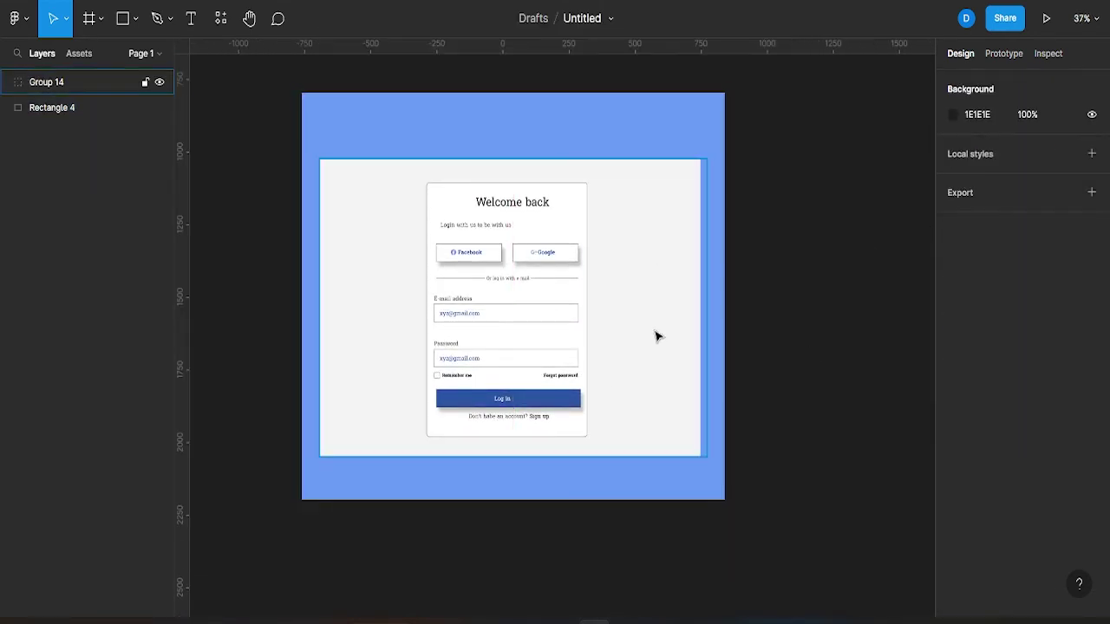
# Make the desktop frame white FFFFFF with rounded corners, then select everything
pyautogui.doubleClick(656, 336)
pyautogui.click(953, 454)
pyautogui.click(763, 217)
pyautogui.press('Escape')
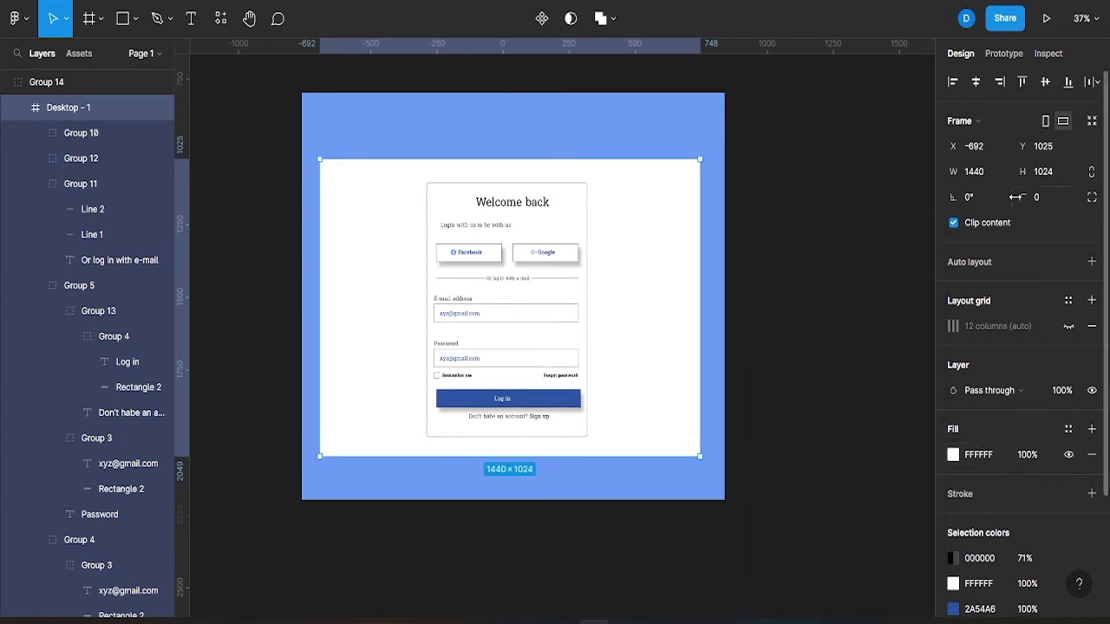
pyautogui.press('Escape')
pyautogui.press('Escape')
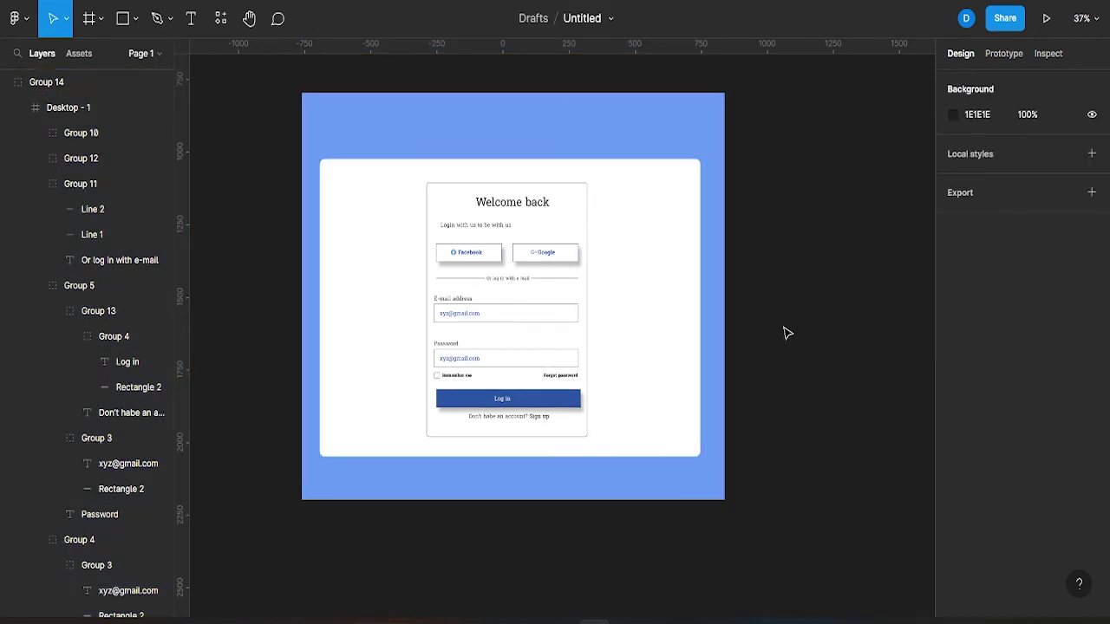
pyautogui.hotkey('ctrl', 'a')
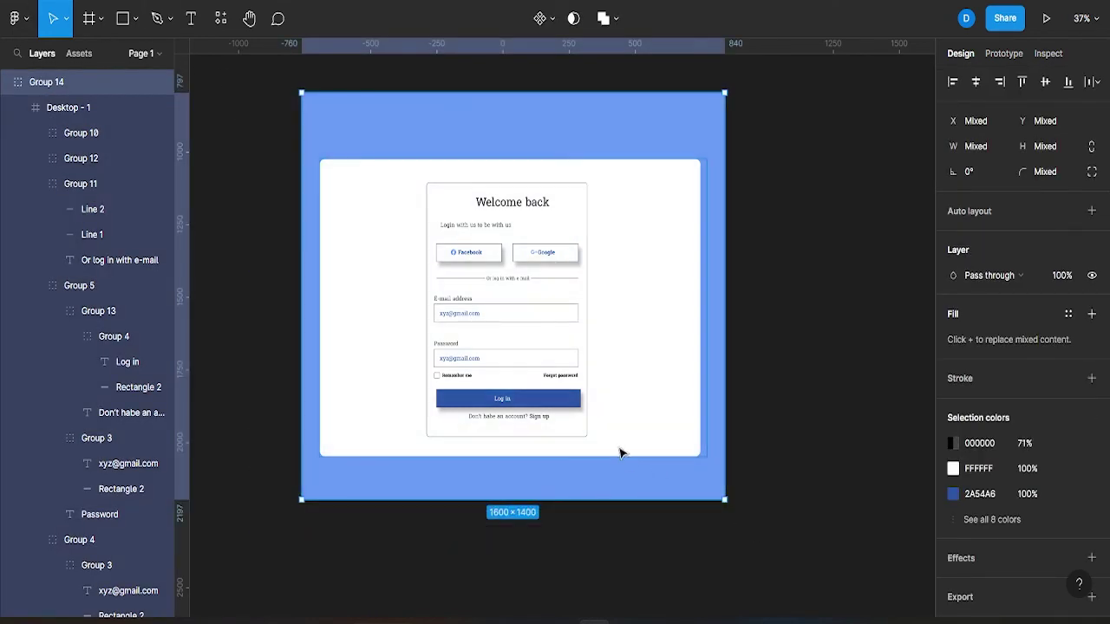